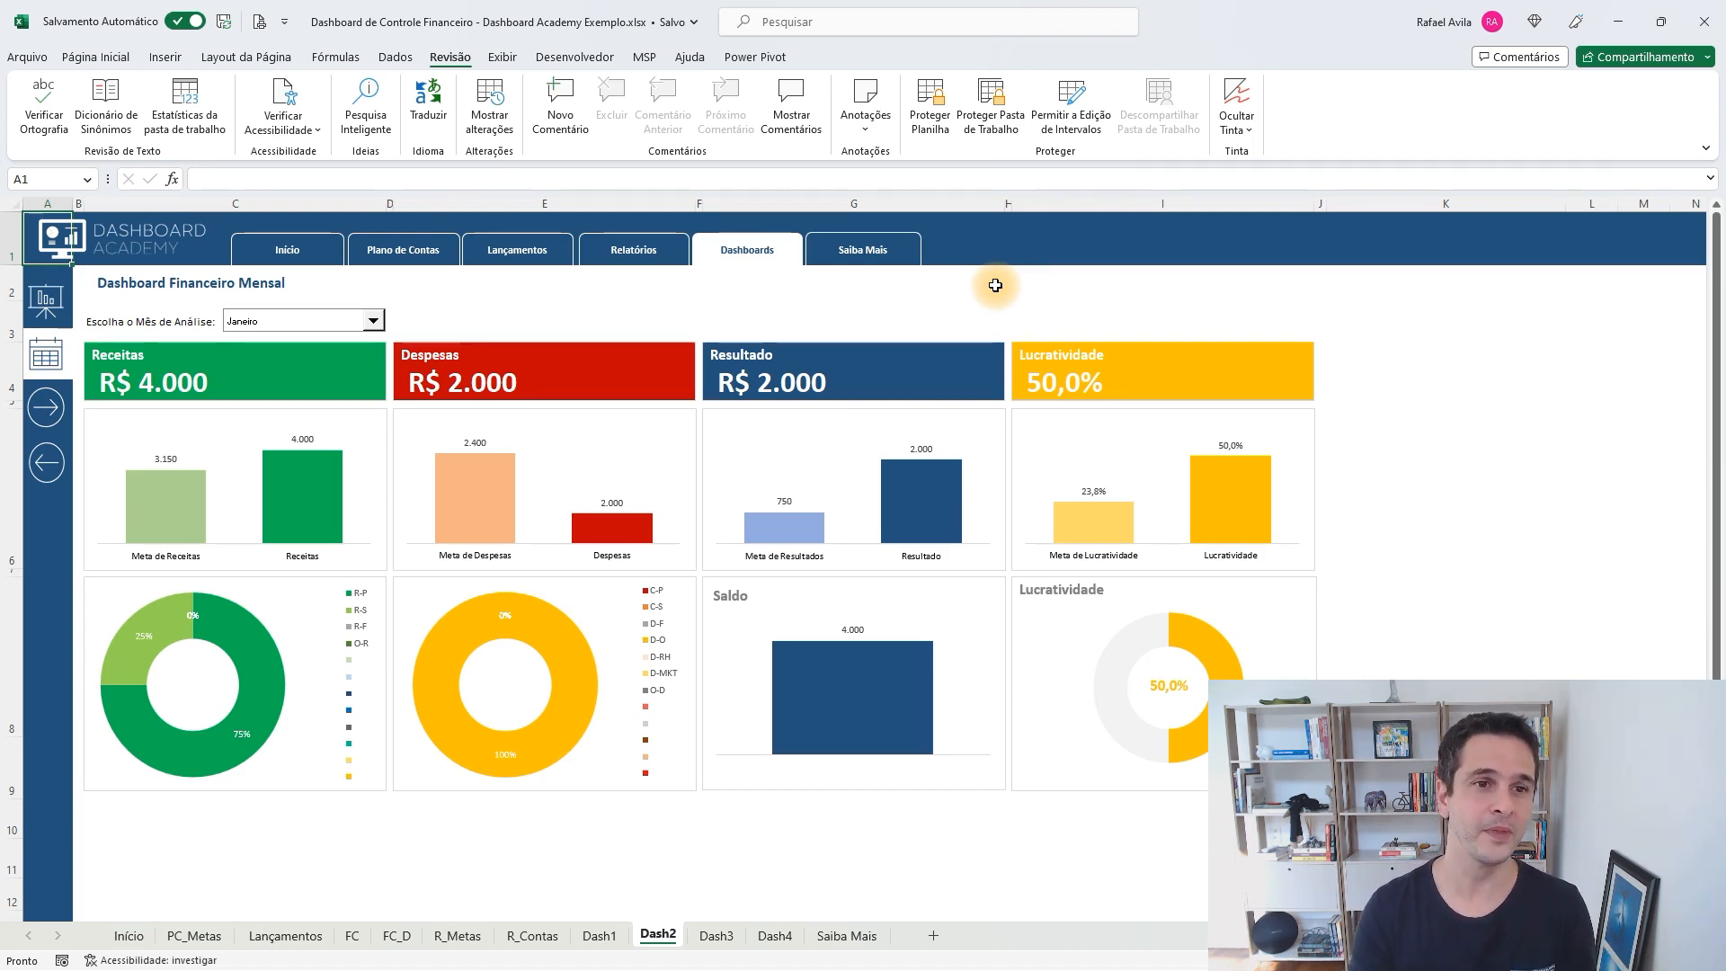
Switch the dashboard's analysis month to Fevereiro and back to Janeiro
click(373, 334)
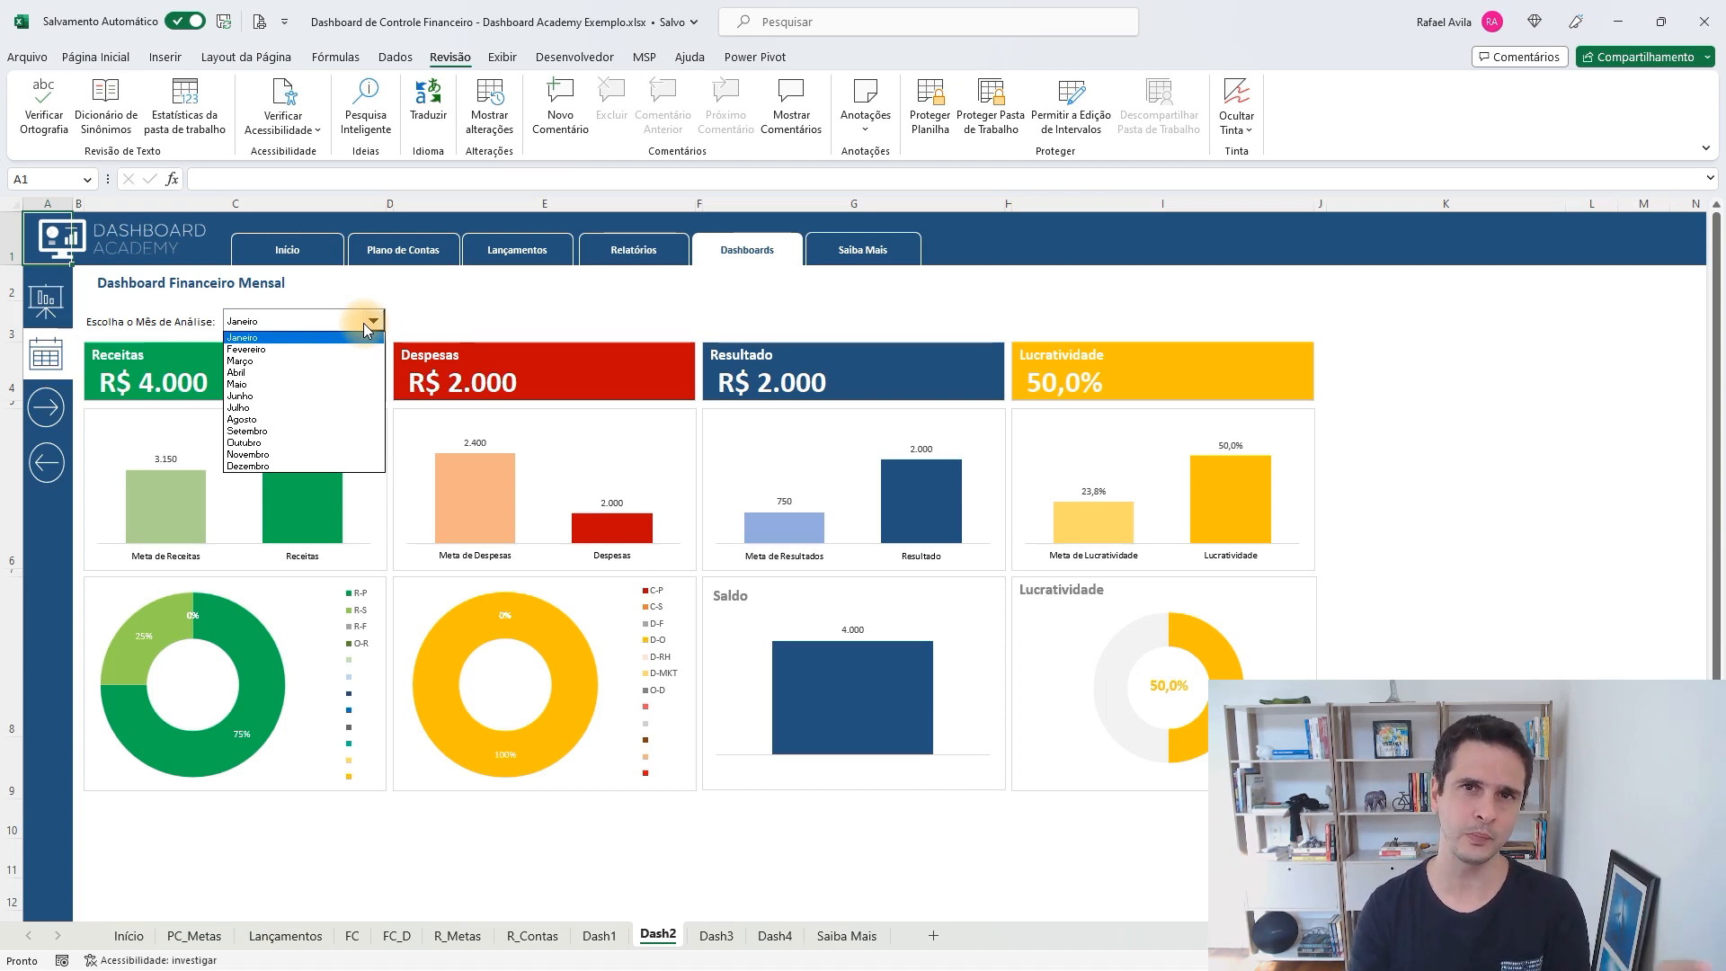
click(337, 348)
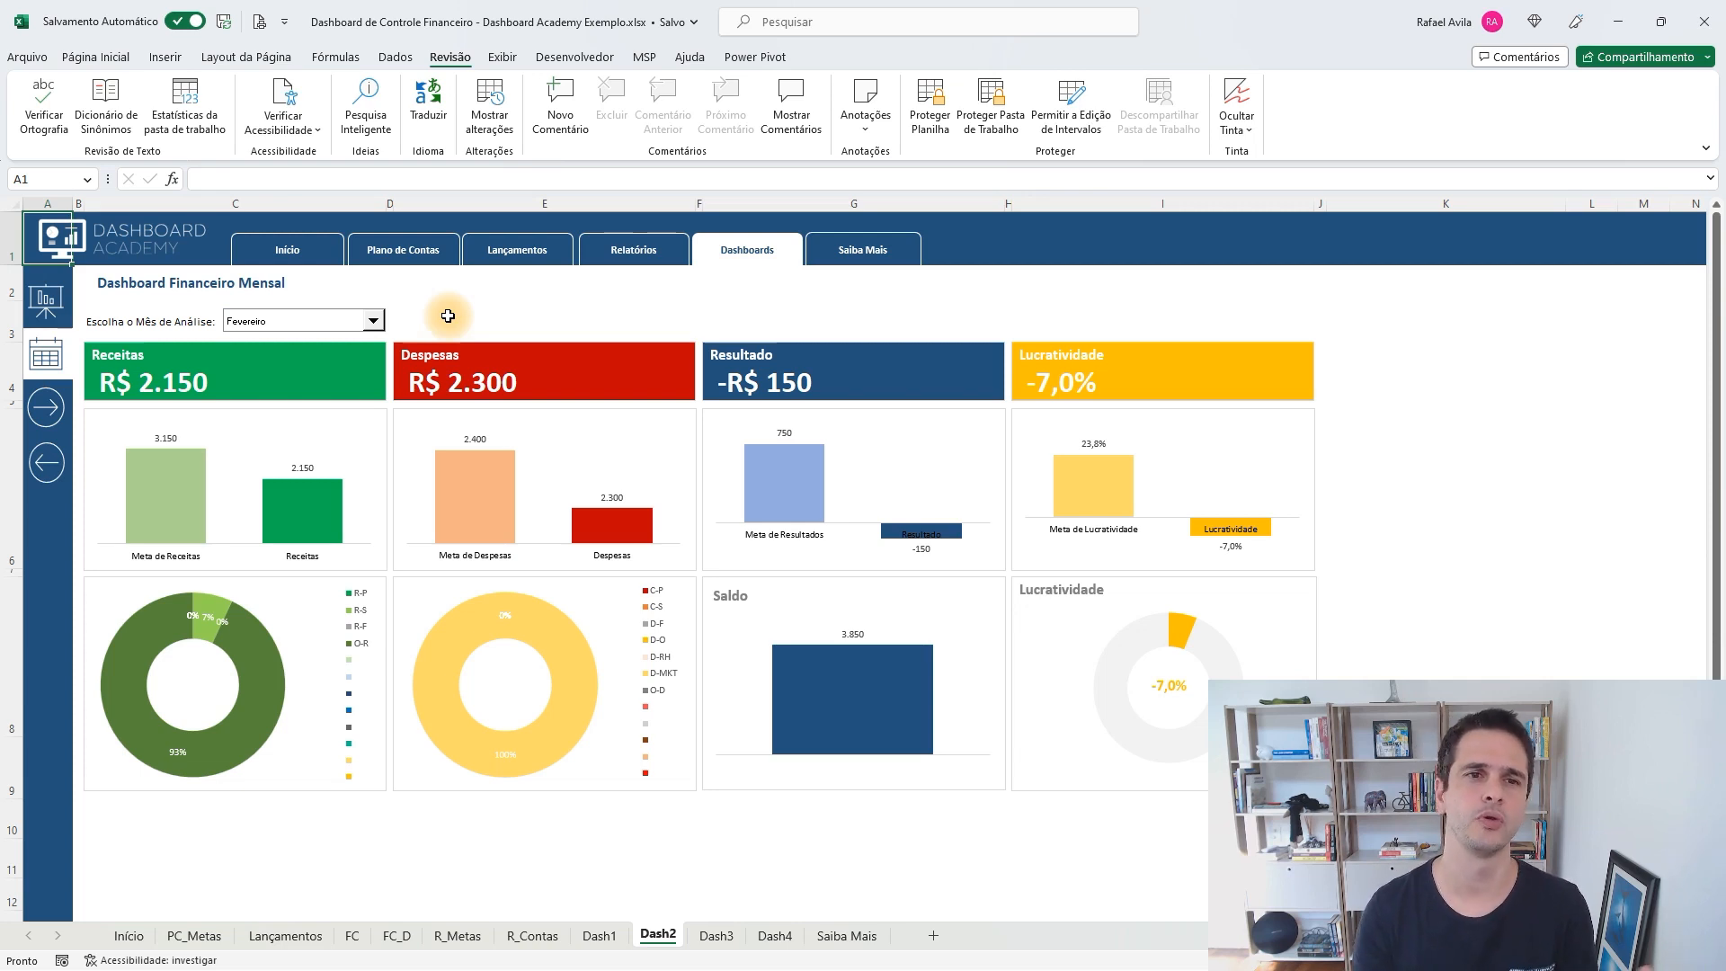
click(328, 322)
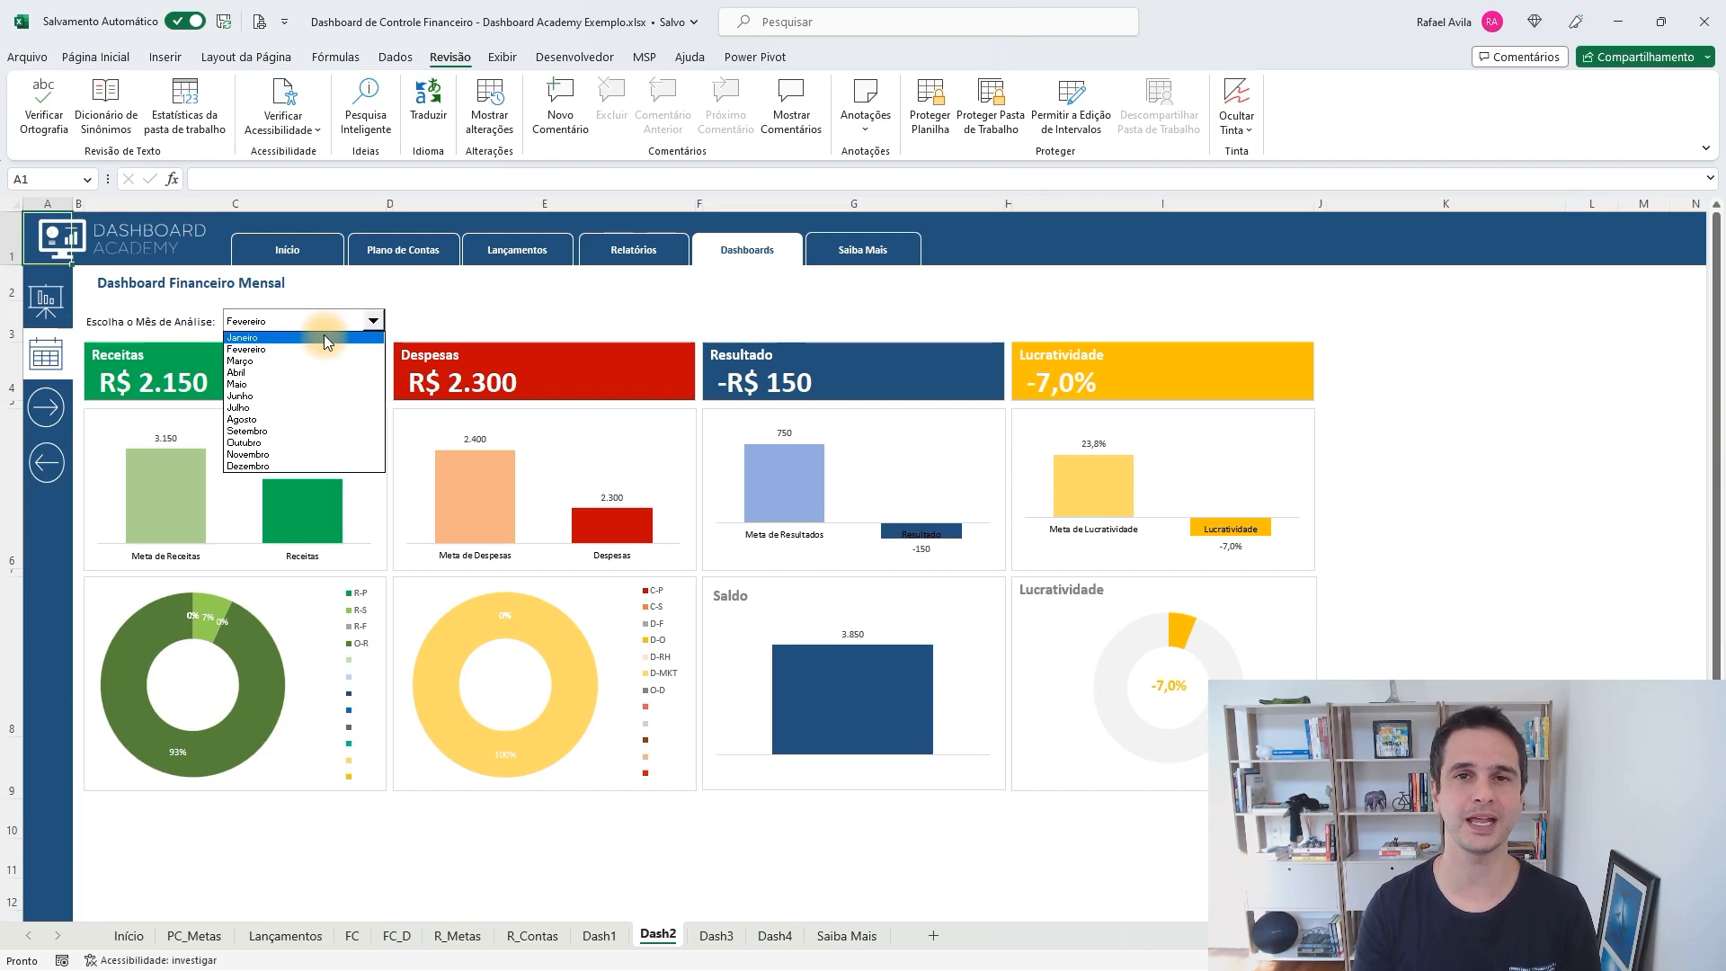
click(324, 337)
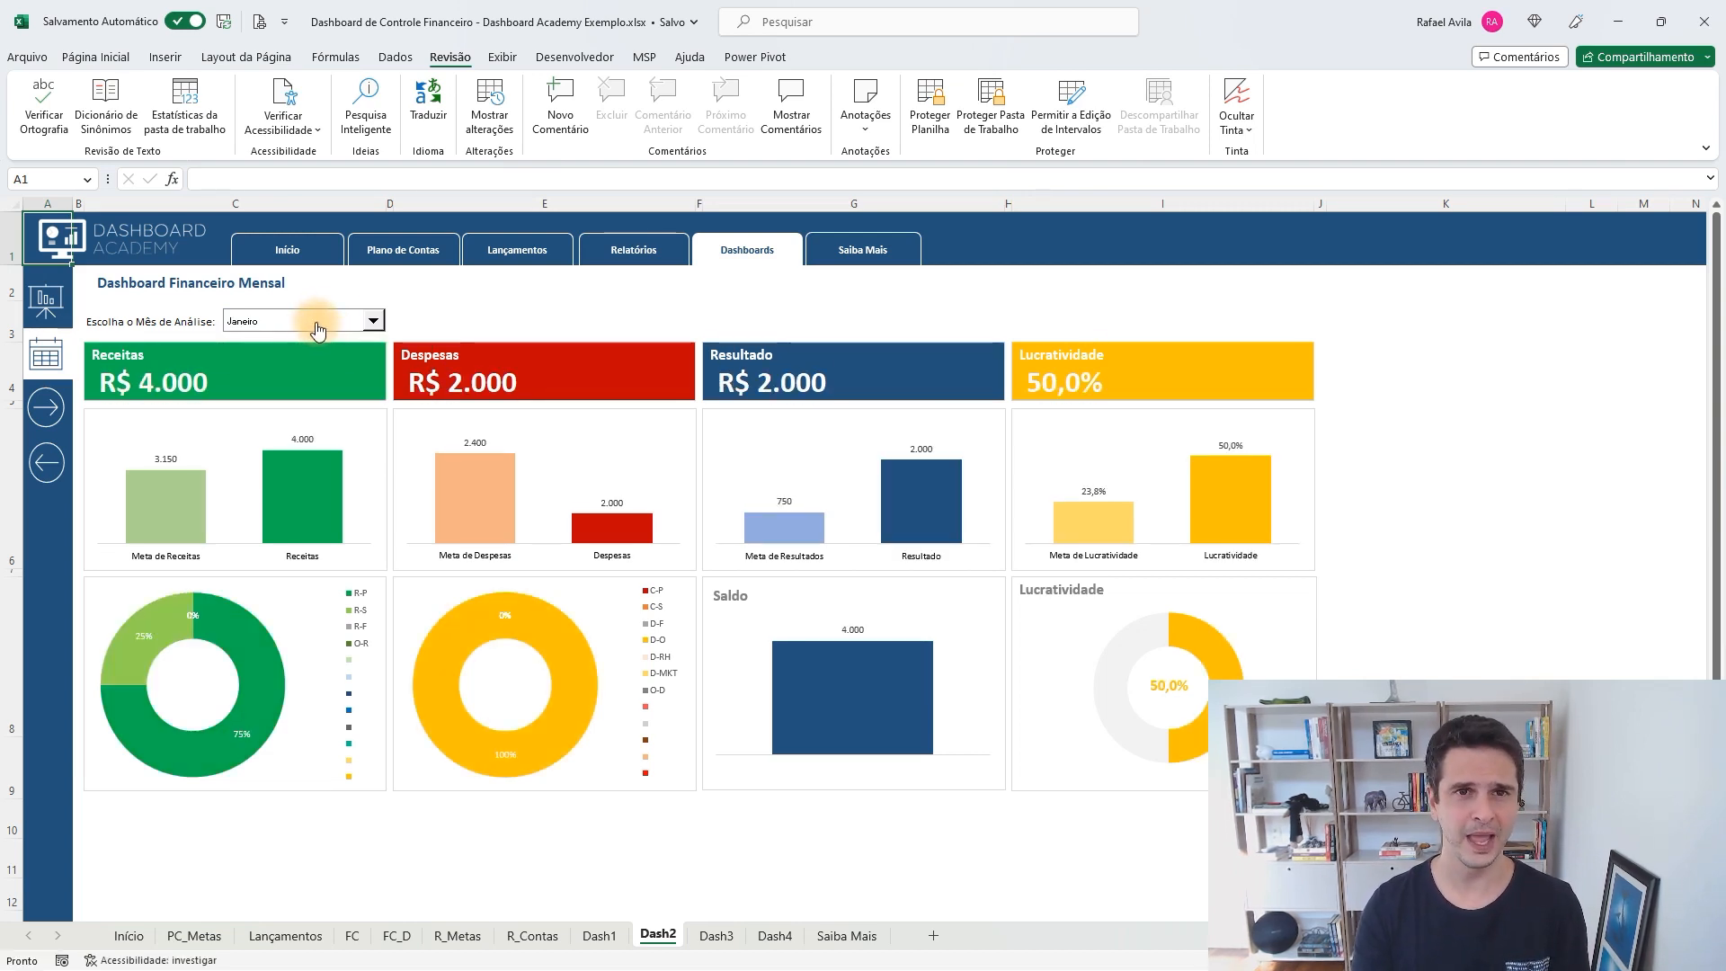
Check in the ribbon customization options that Desenvolvedor is enabled, and close them without making changes
click(586, 61)
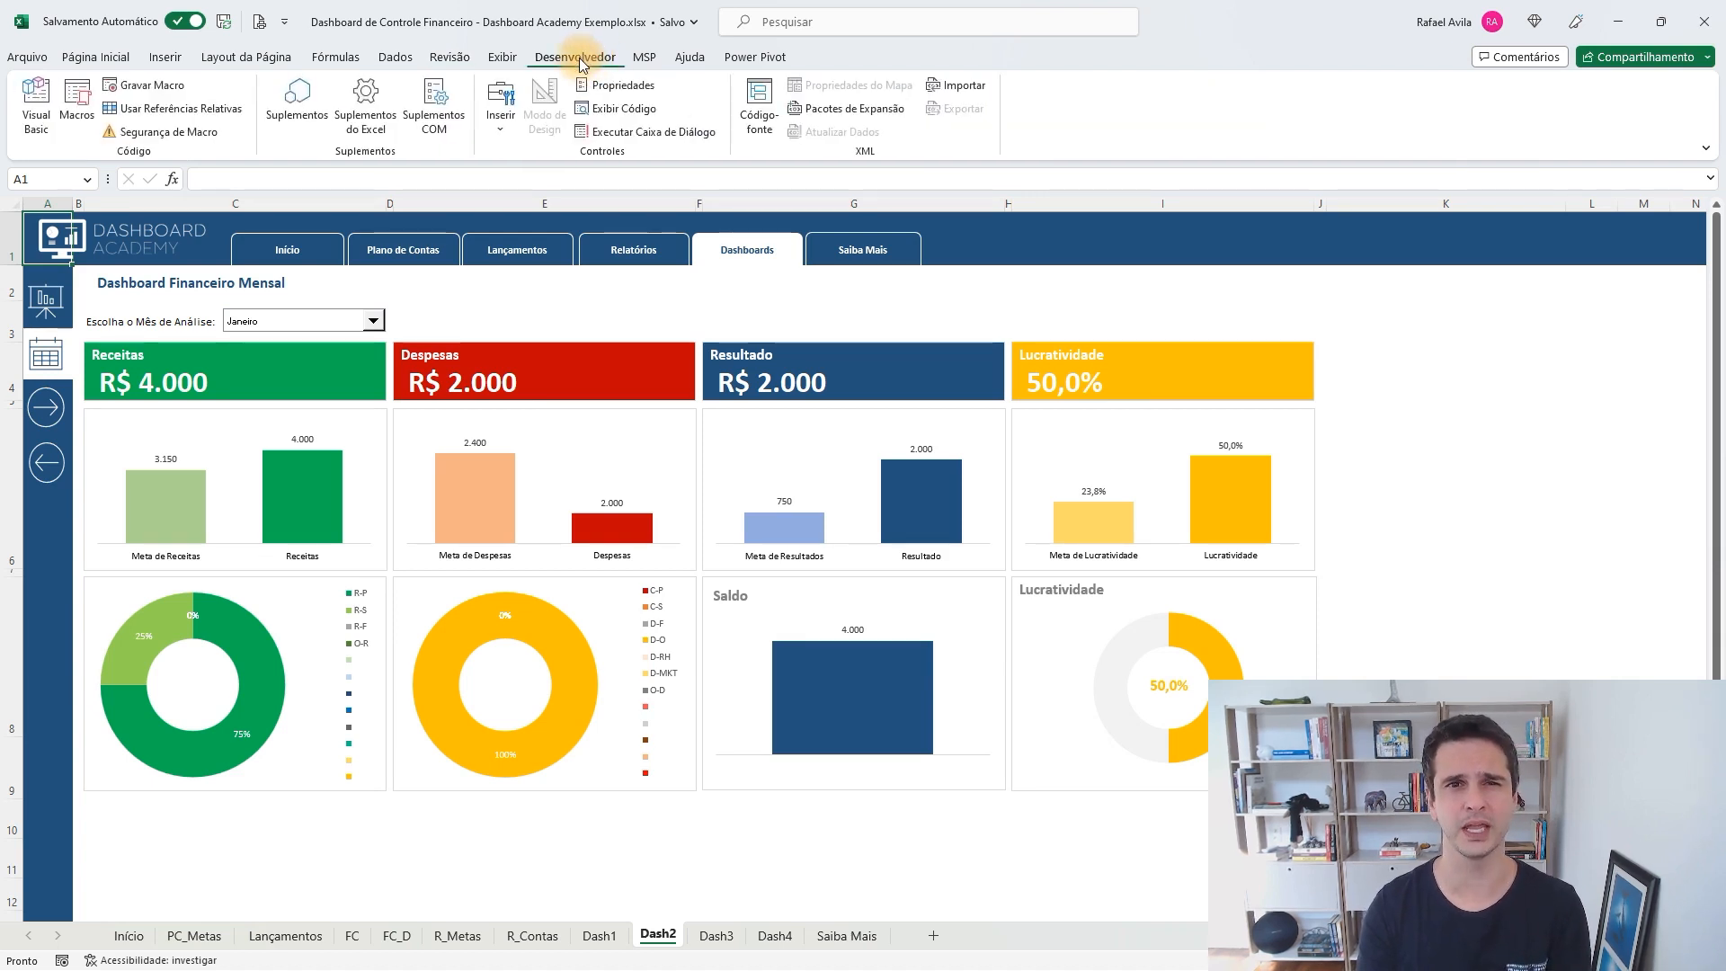
right_click(1054, 117)
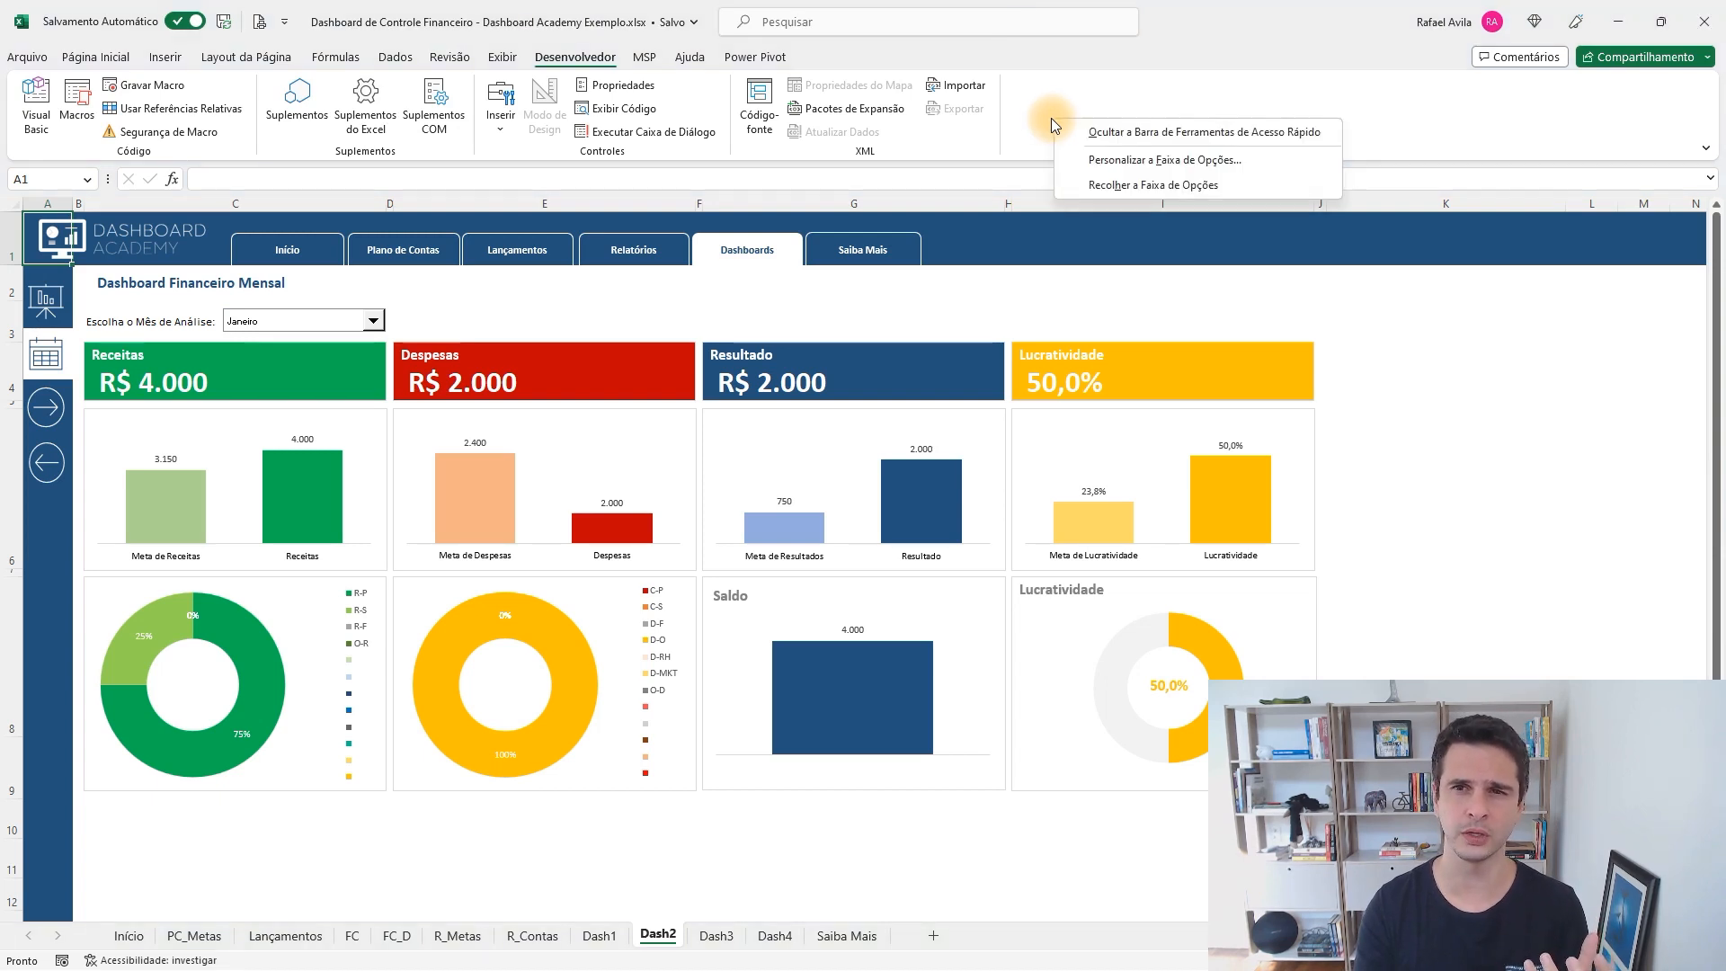
click(1105, 163)
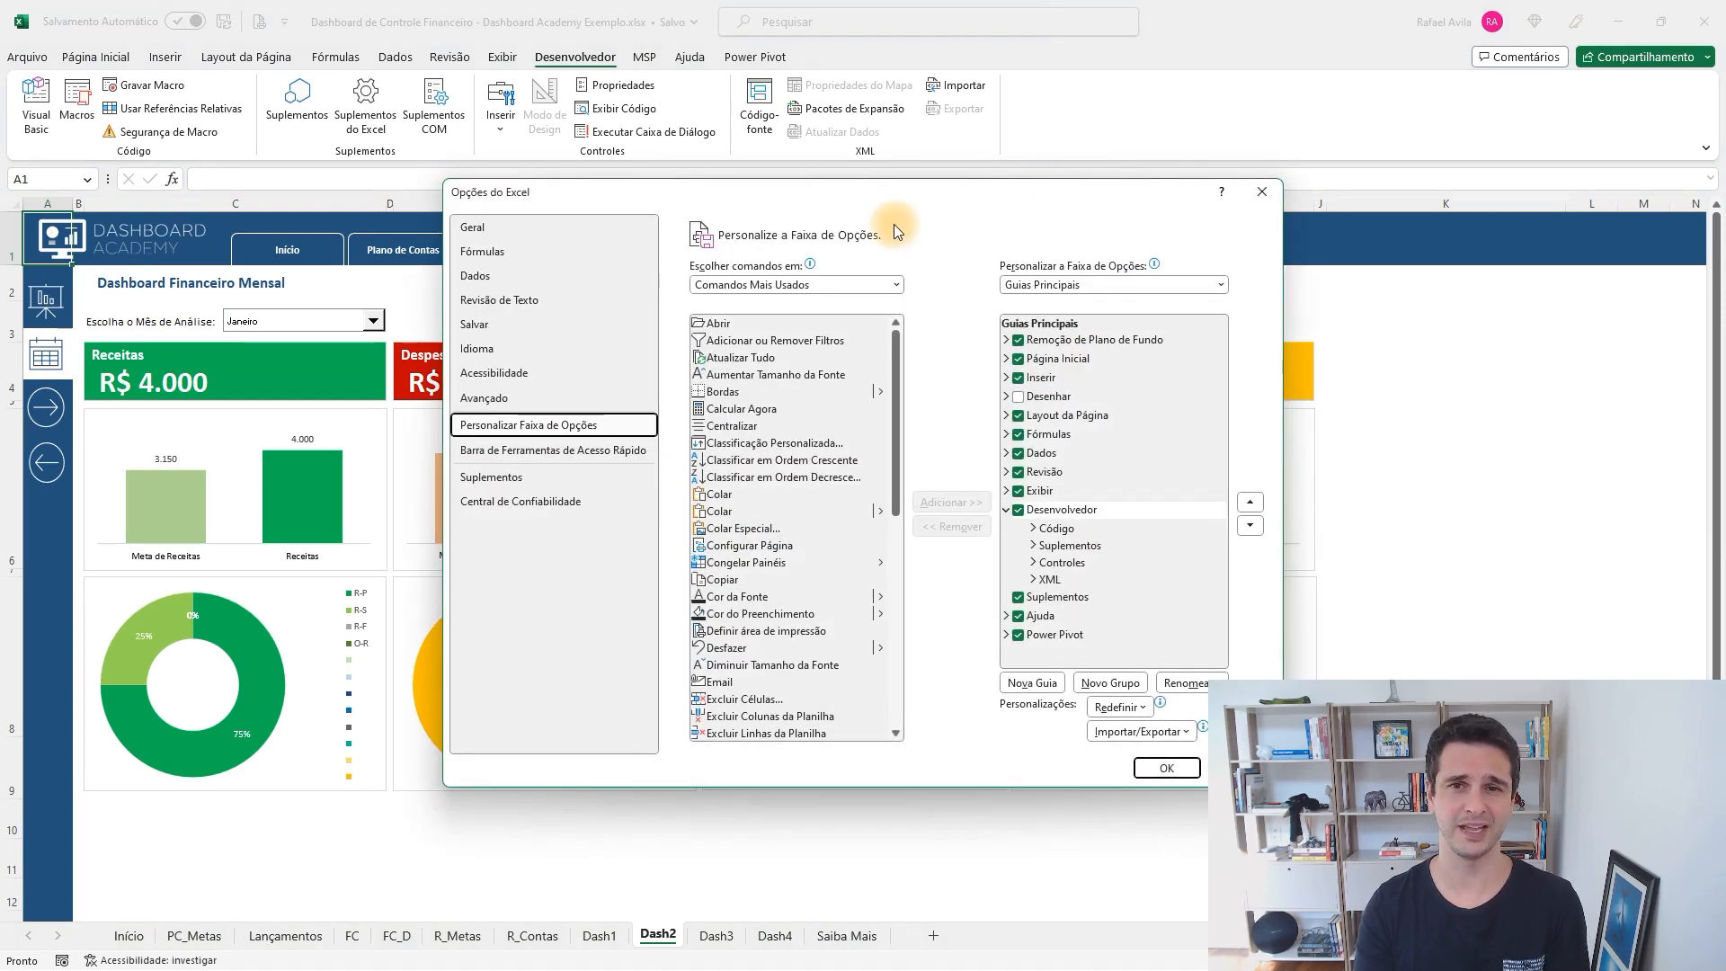
drag(893, 192, 794, 182)
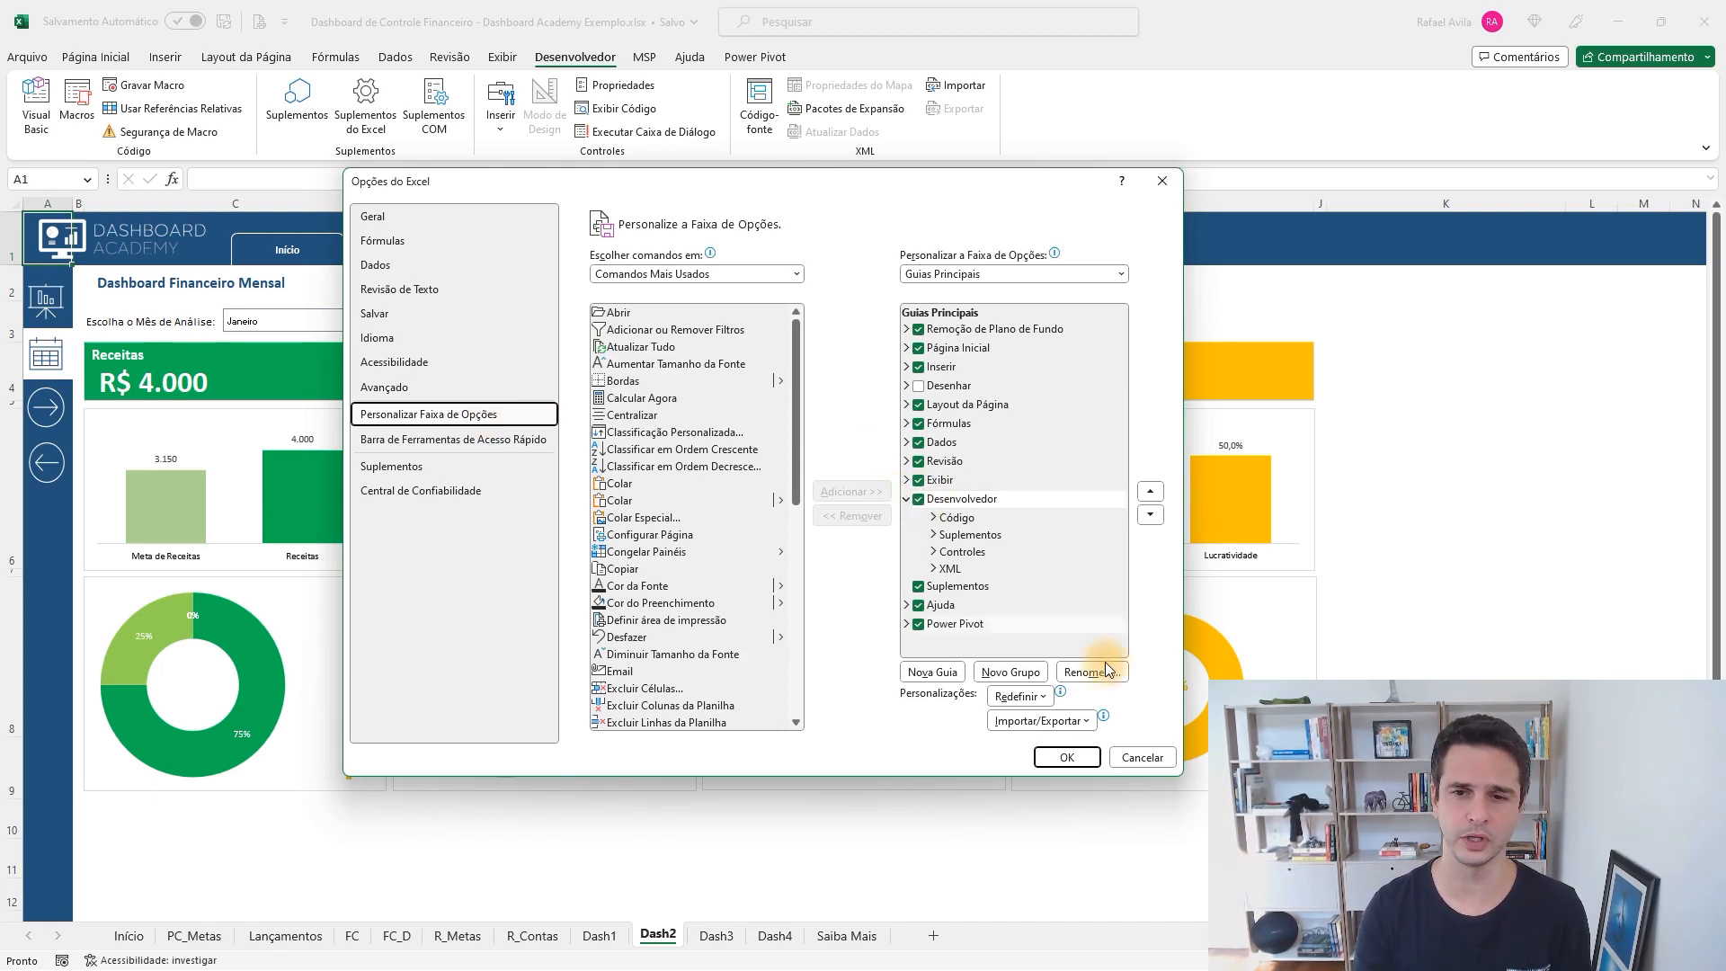
click(1142, 758)
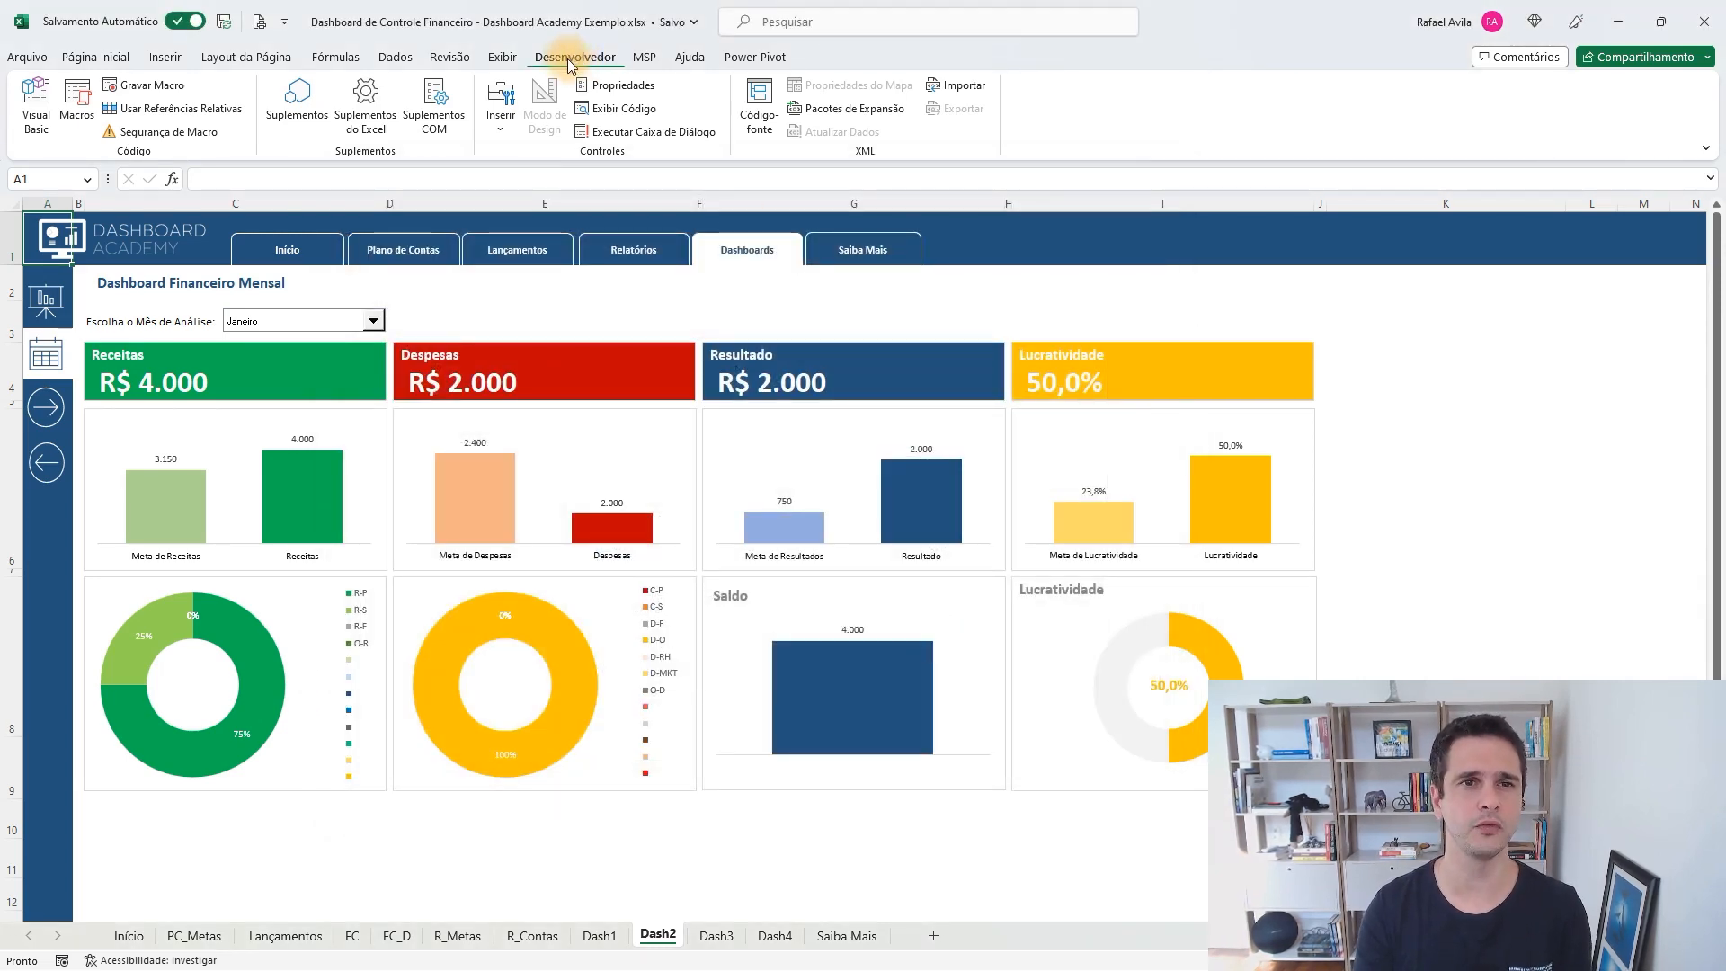
Draw a combo box form control in the blank area above the Resultado card and delete it
click(500, 132)
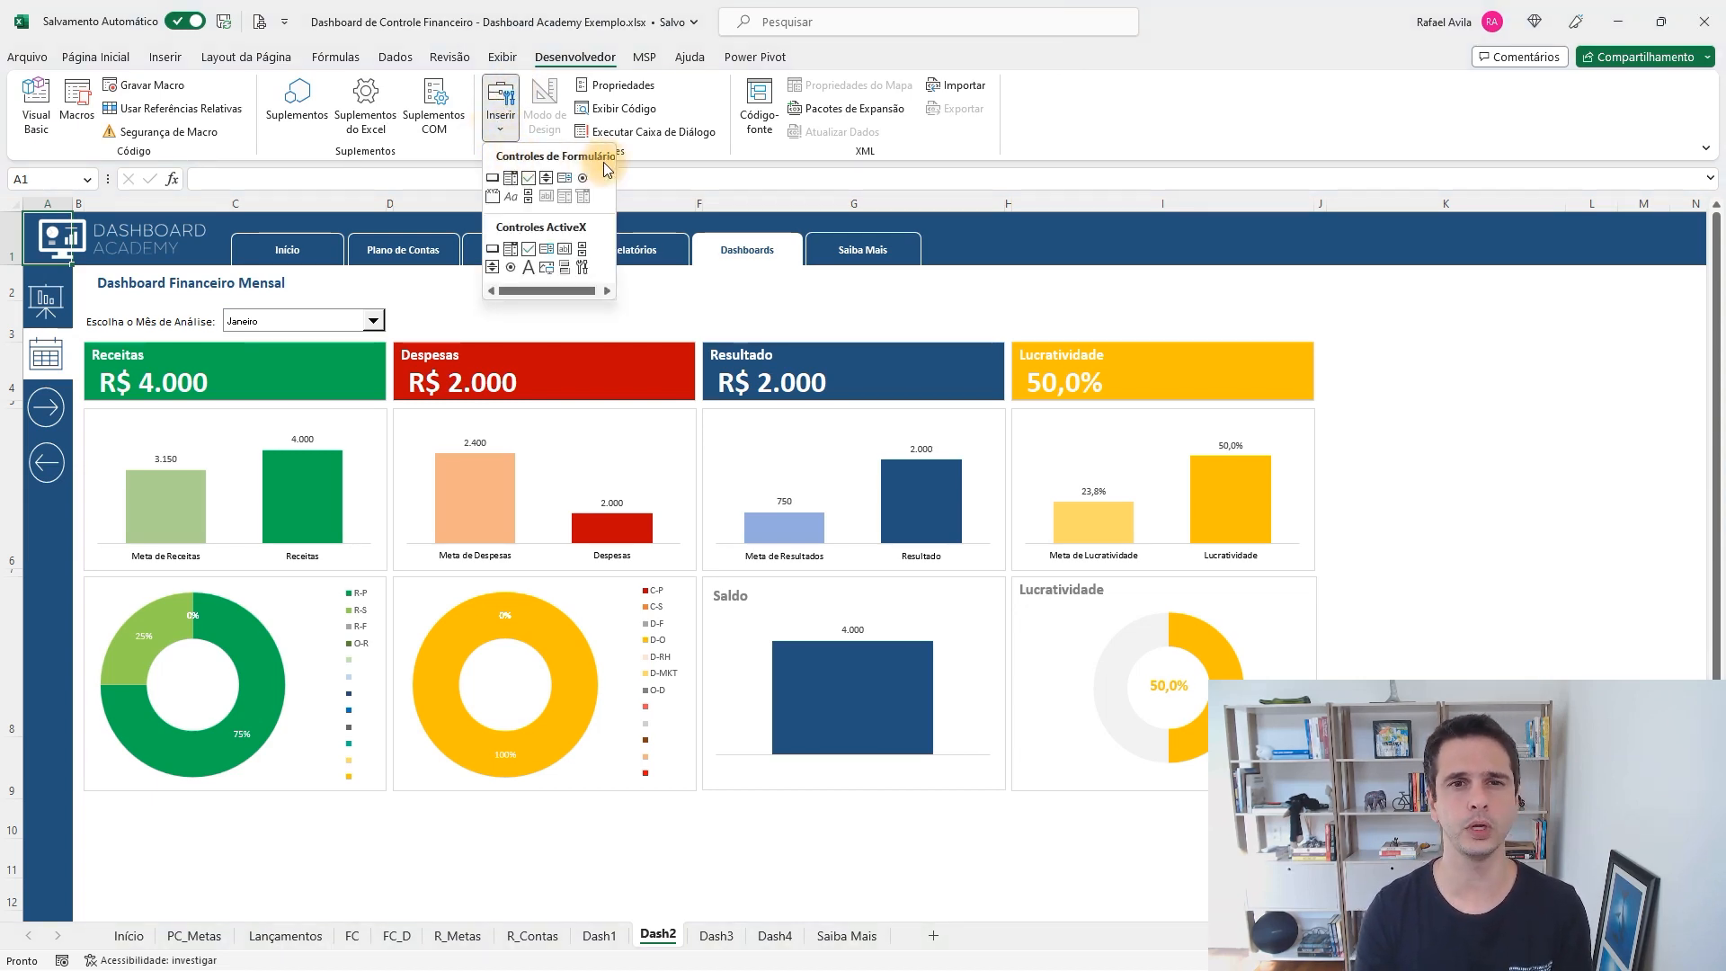
click(510, 186)
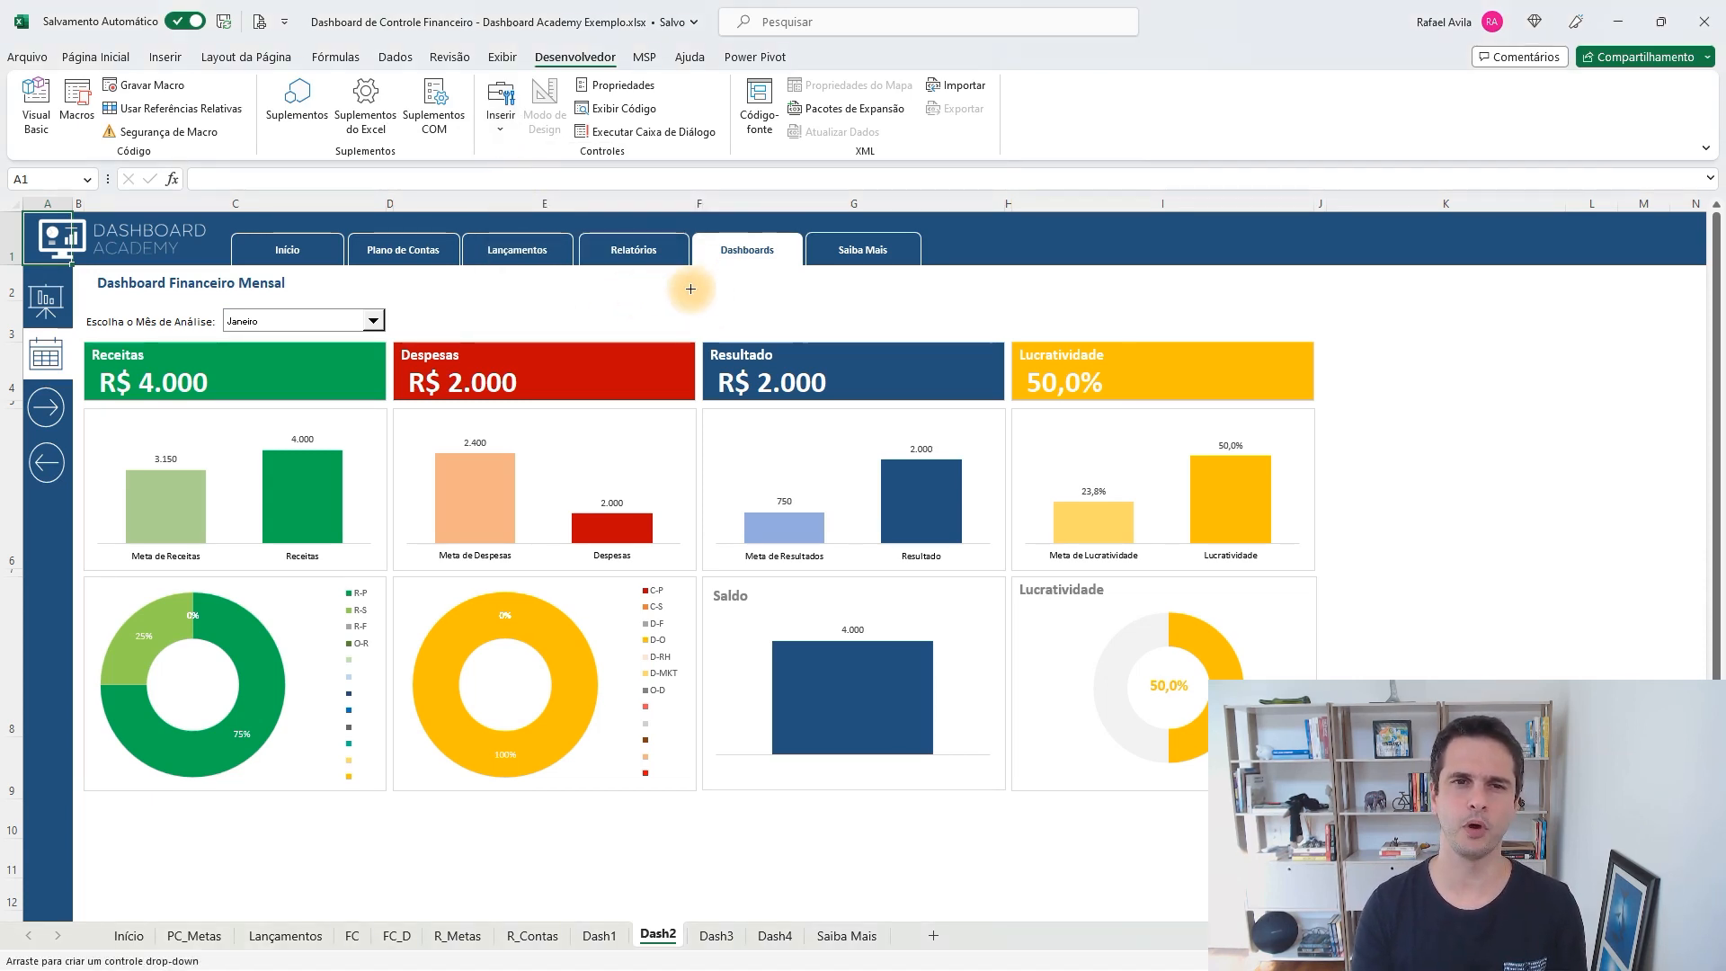
drag(631, 290, 889, 321)
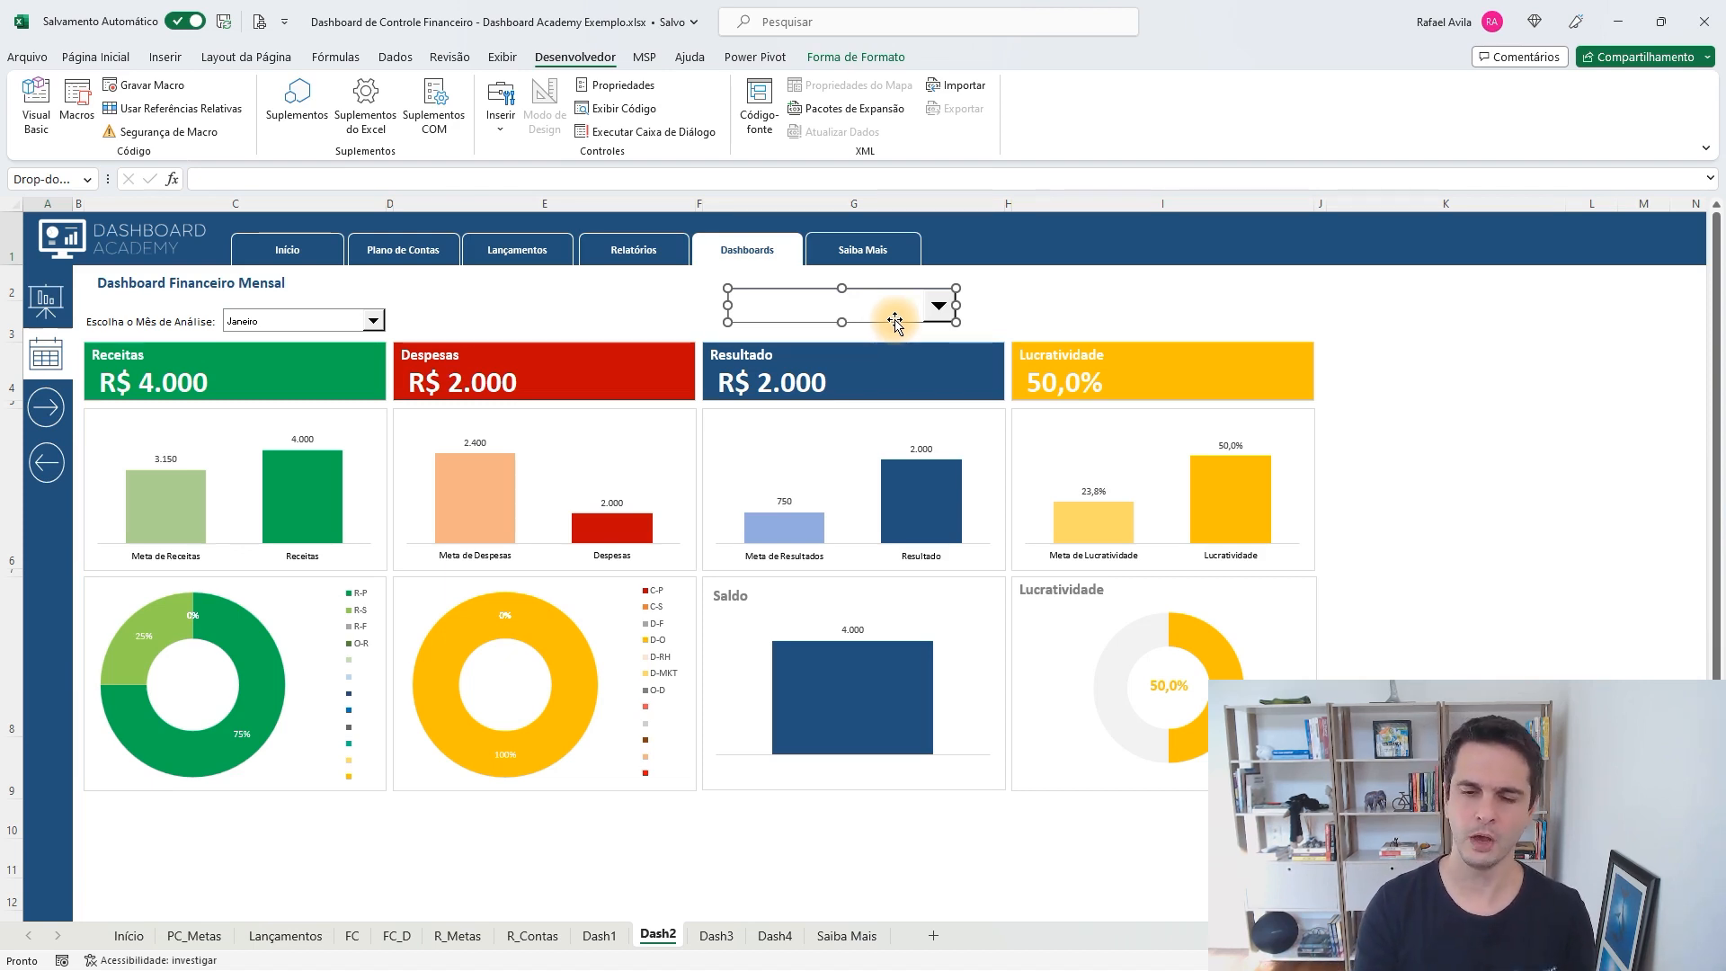
key(Delete)
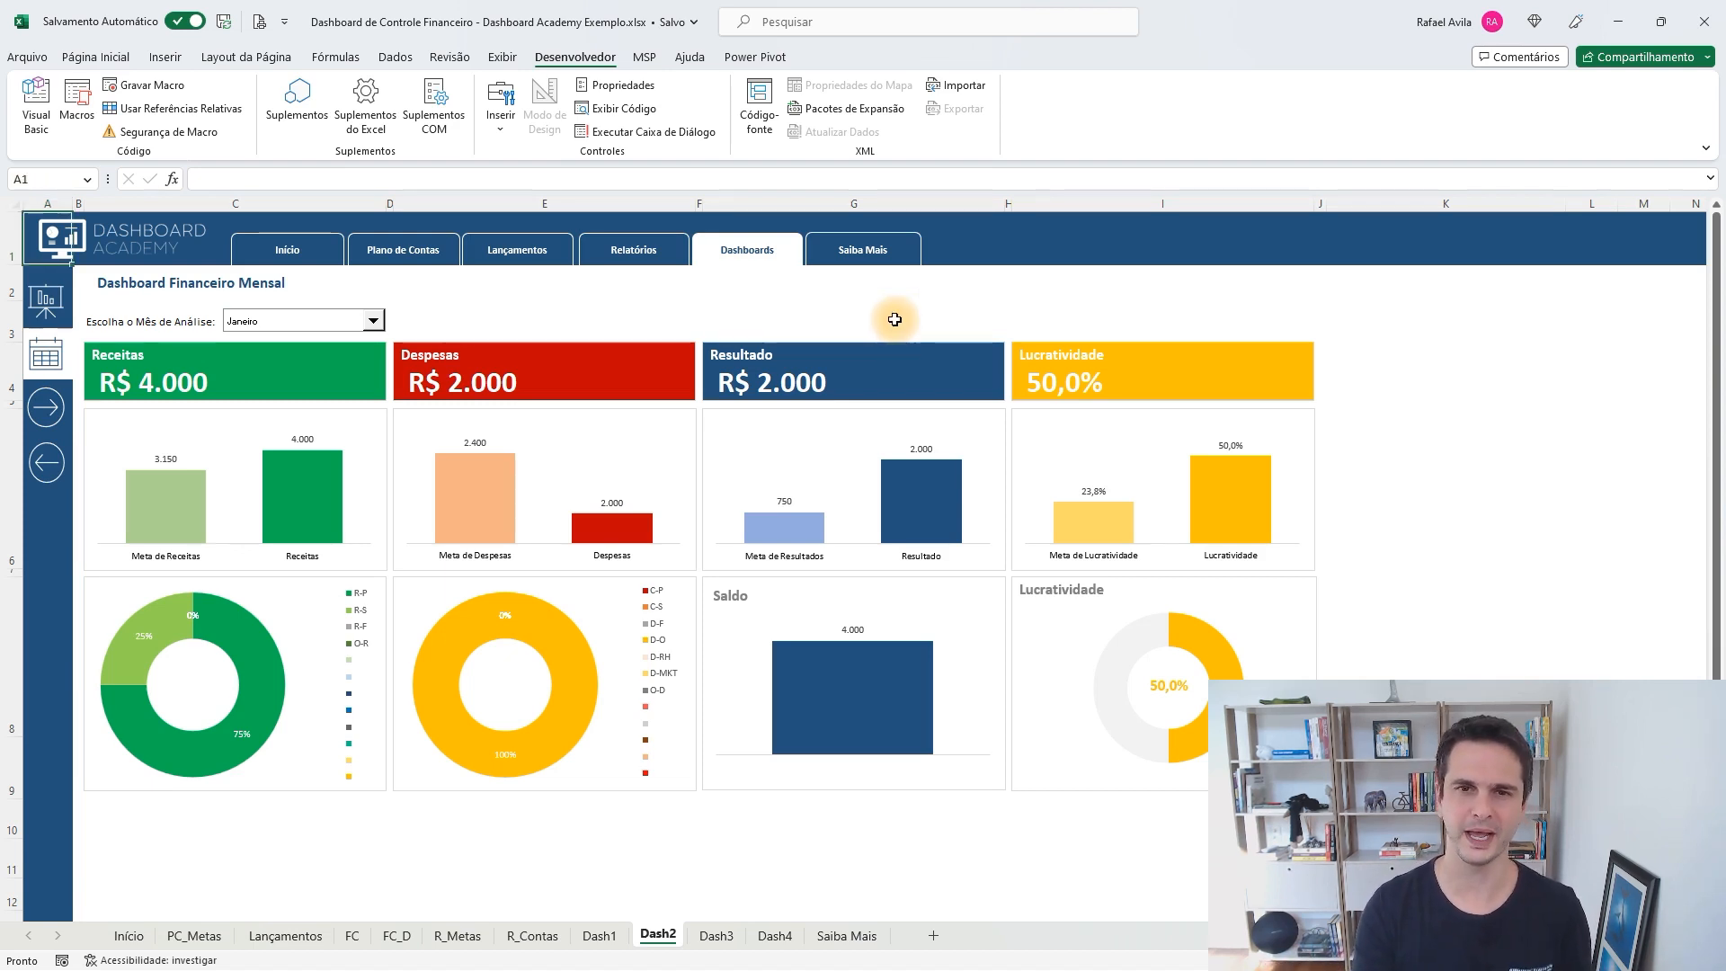
Examine the input range and cell link in the month drop-down's control format settings
click(371, 322)
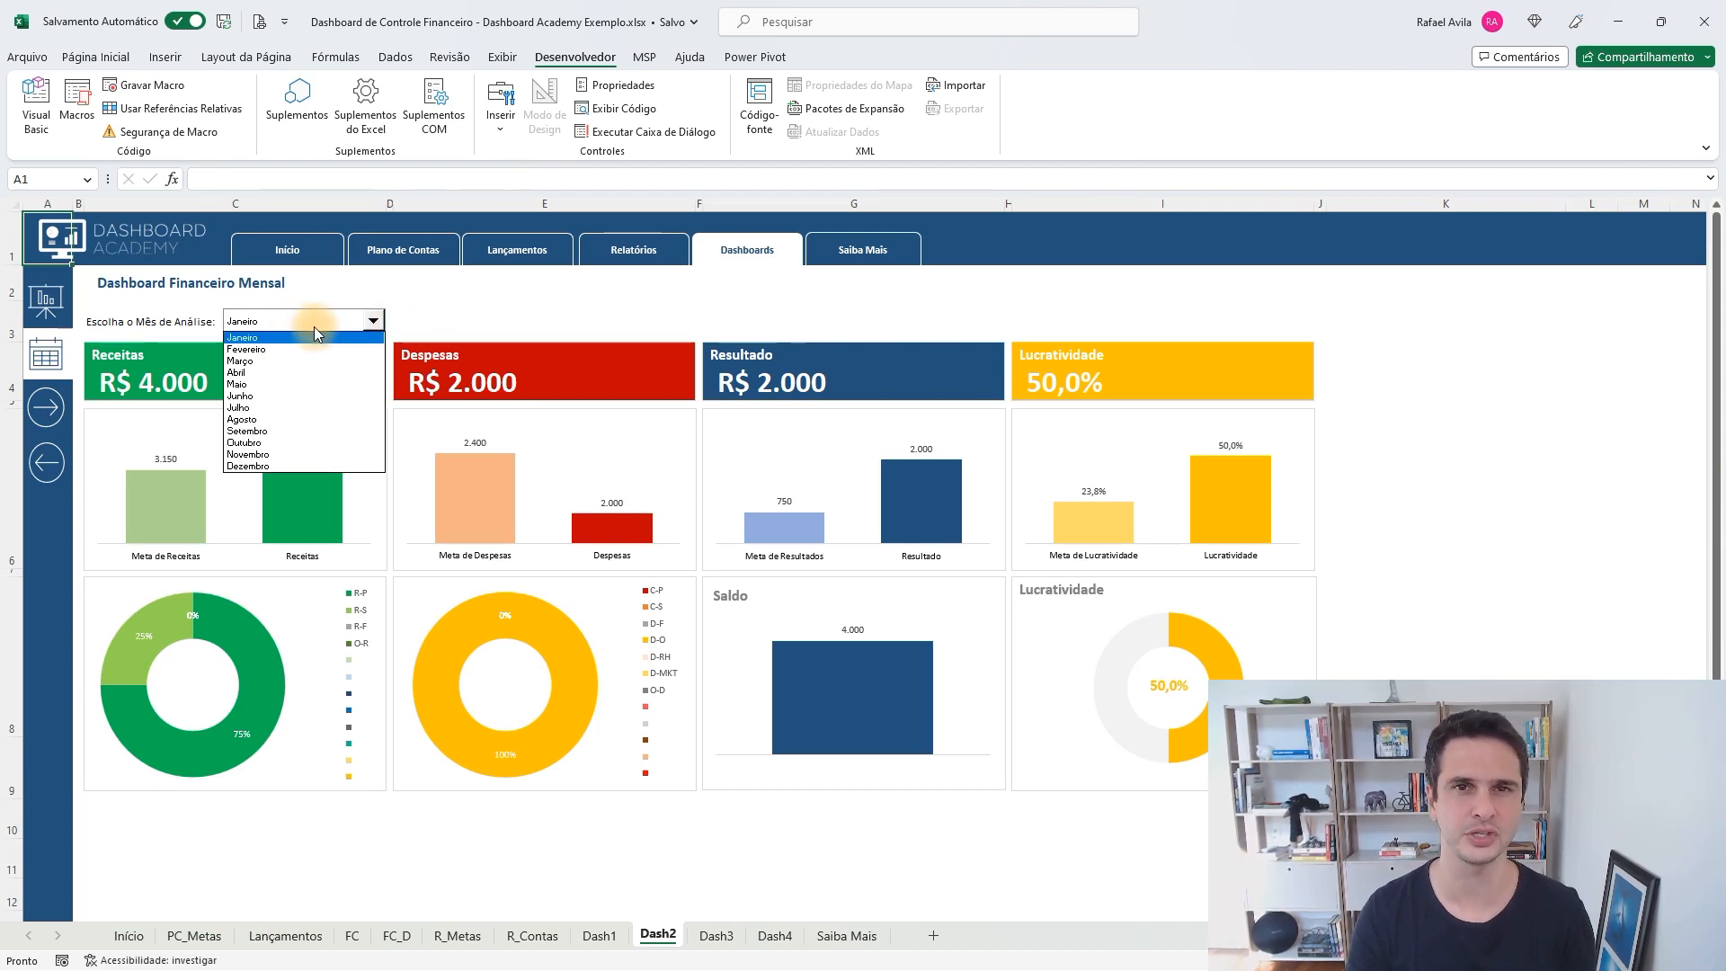
click(314, 327)
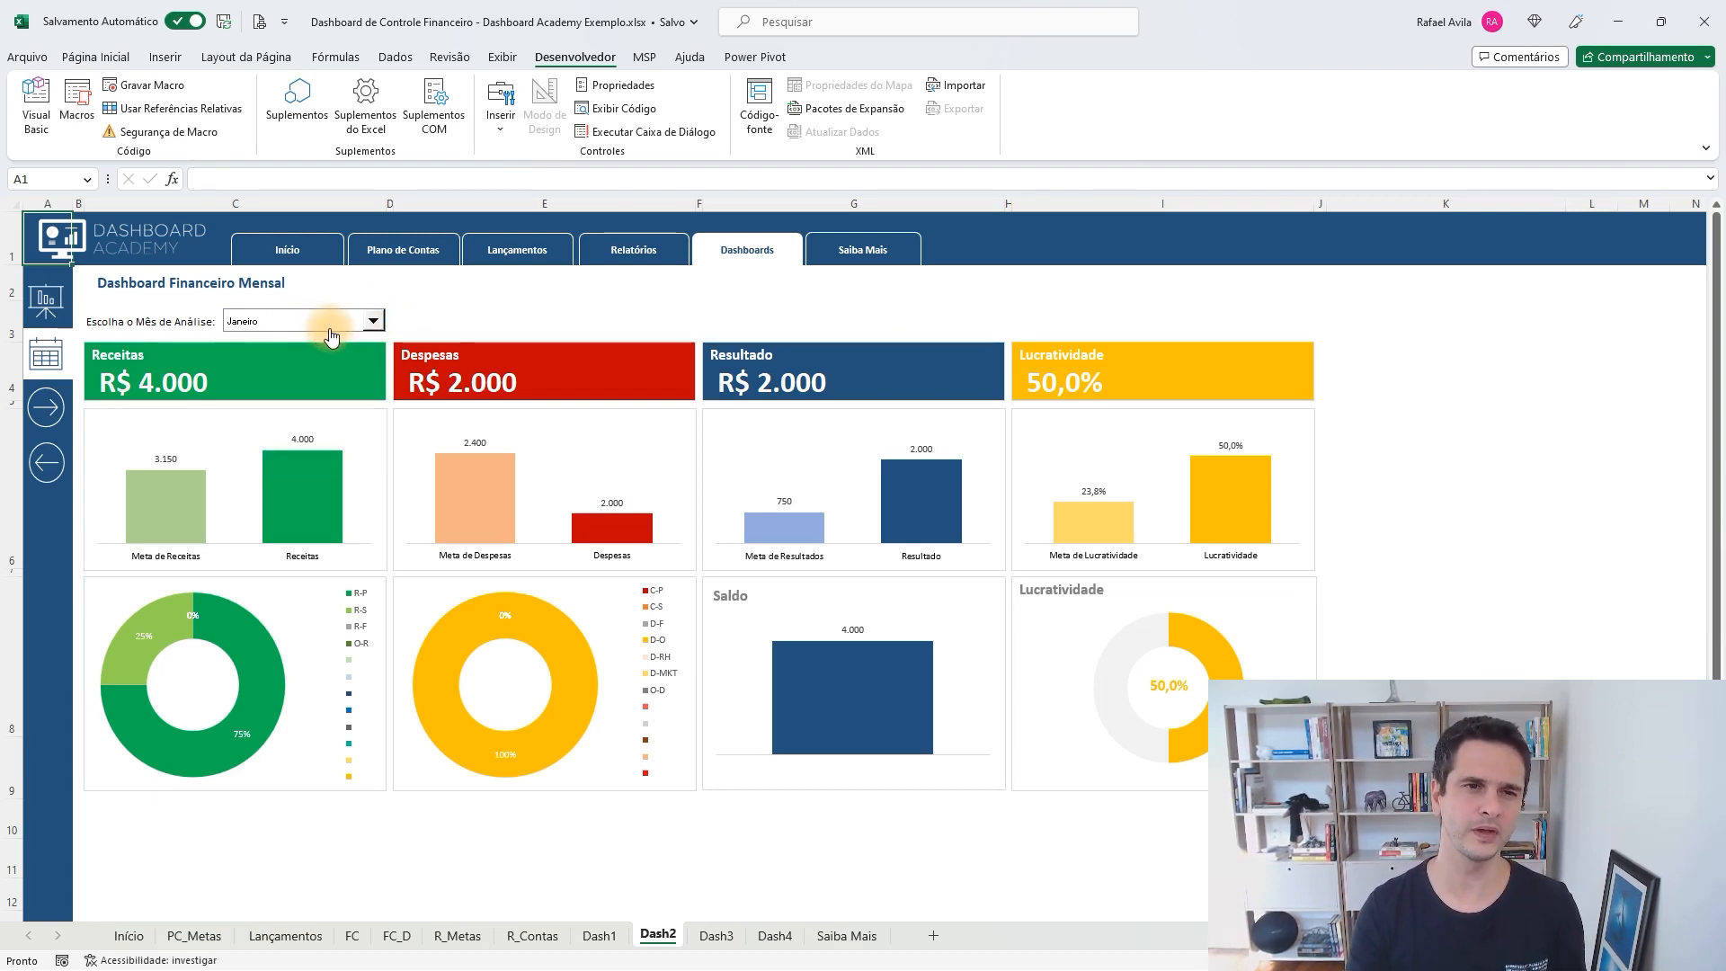
right_click(330, 335)
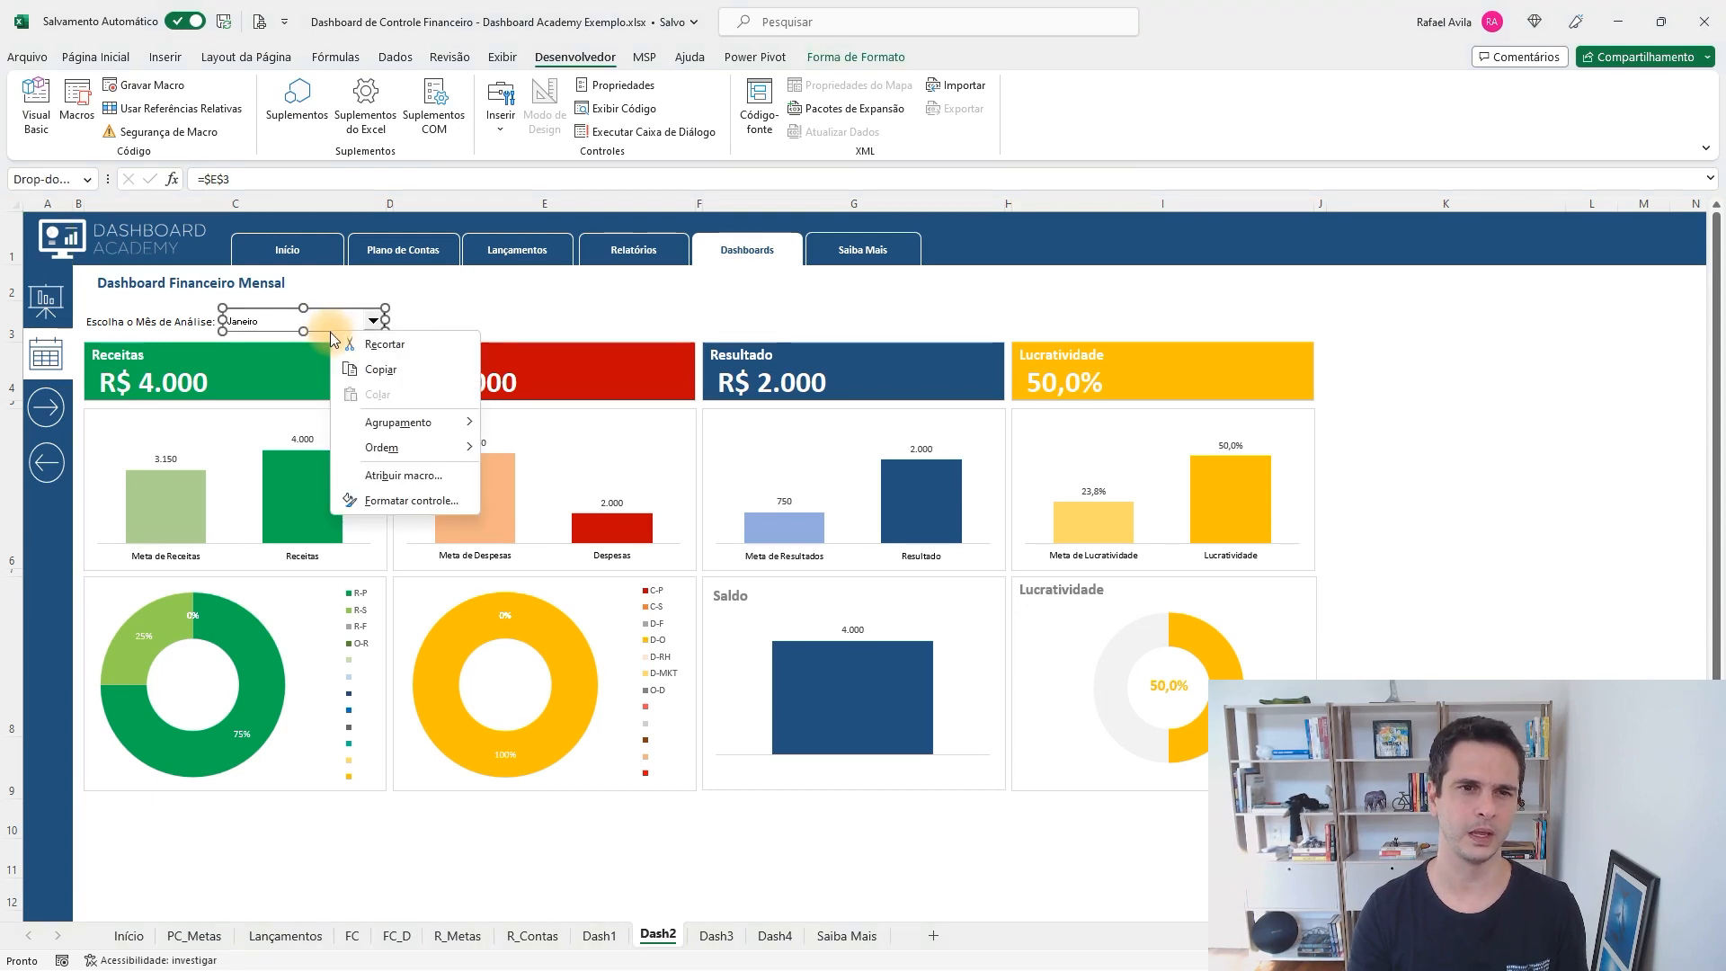
click(419, 503)
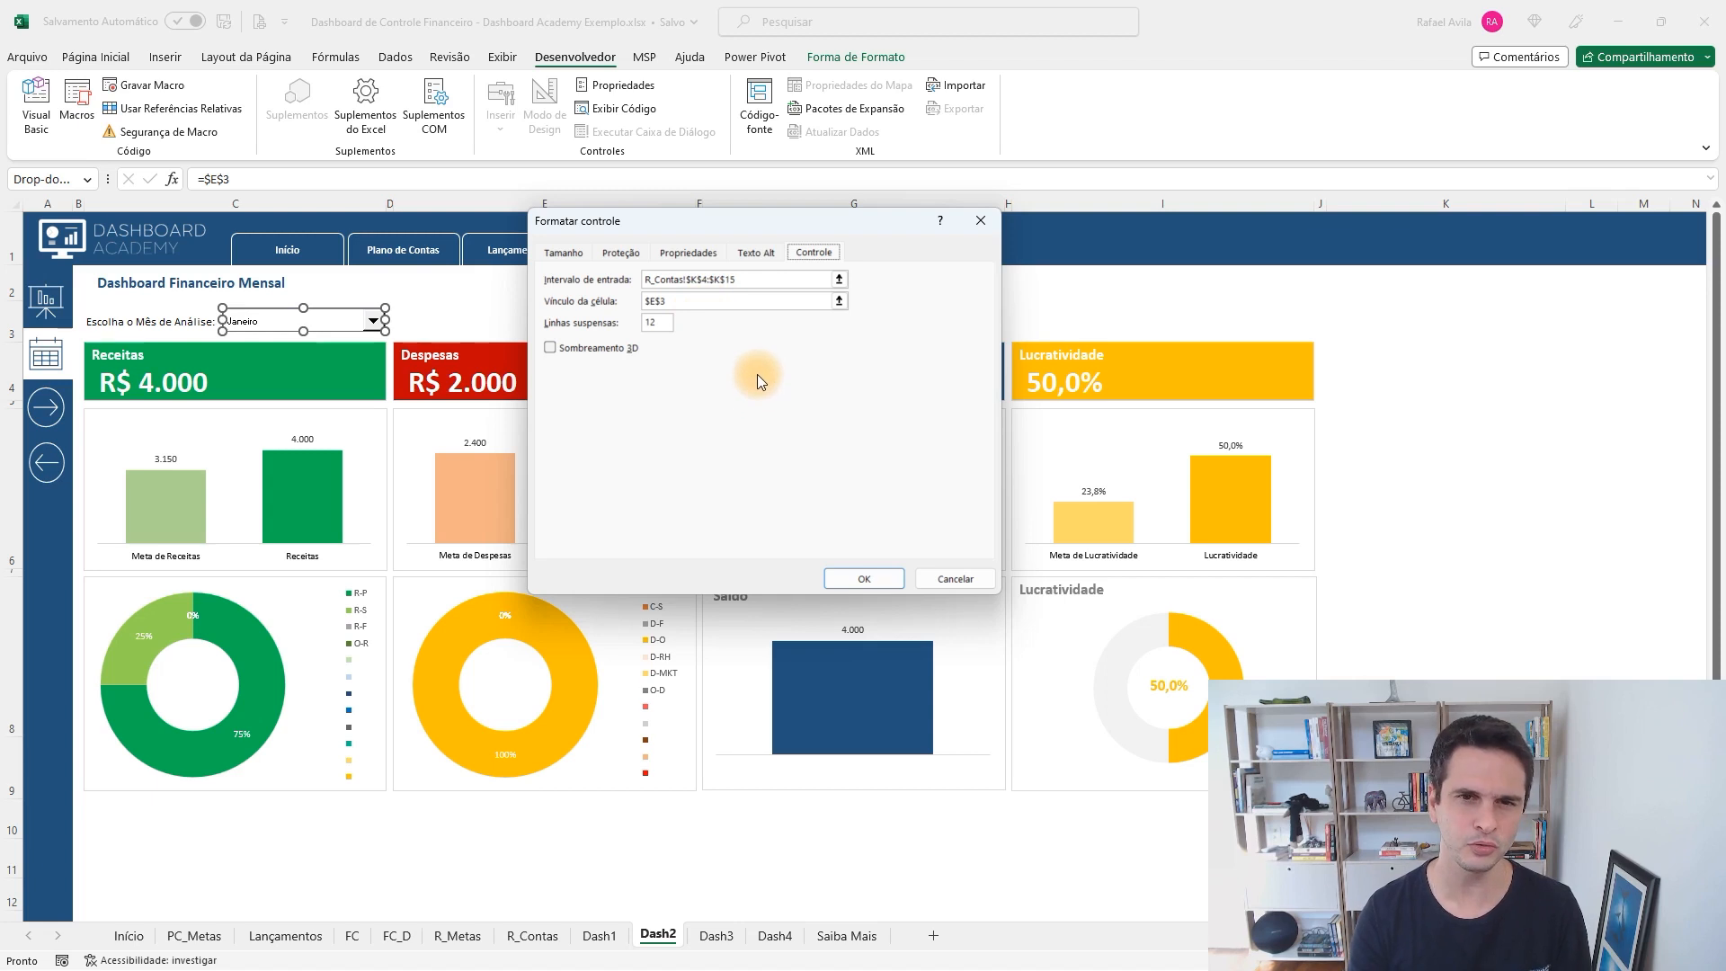
click(746, 281)
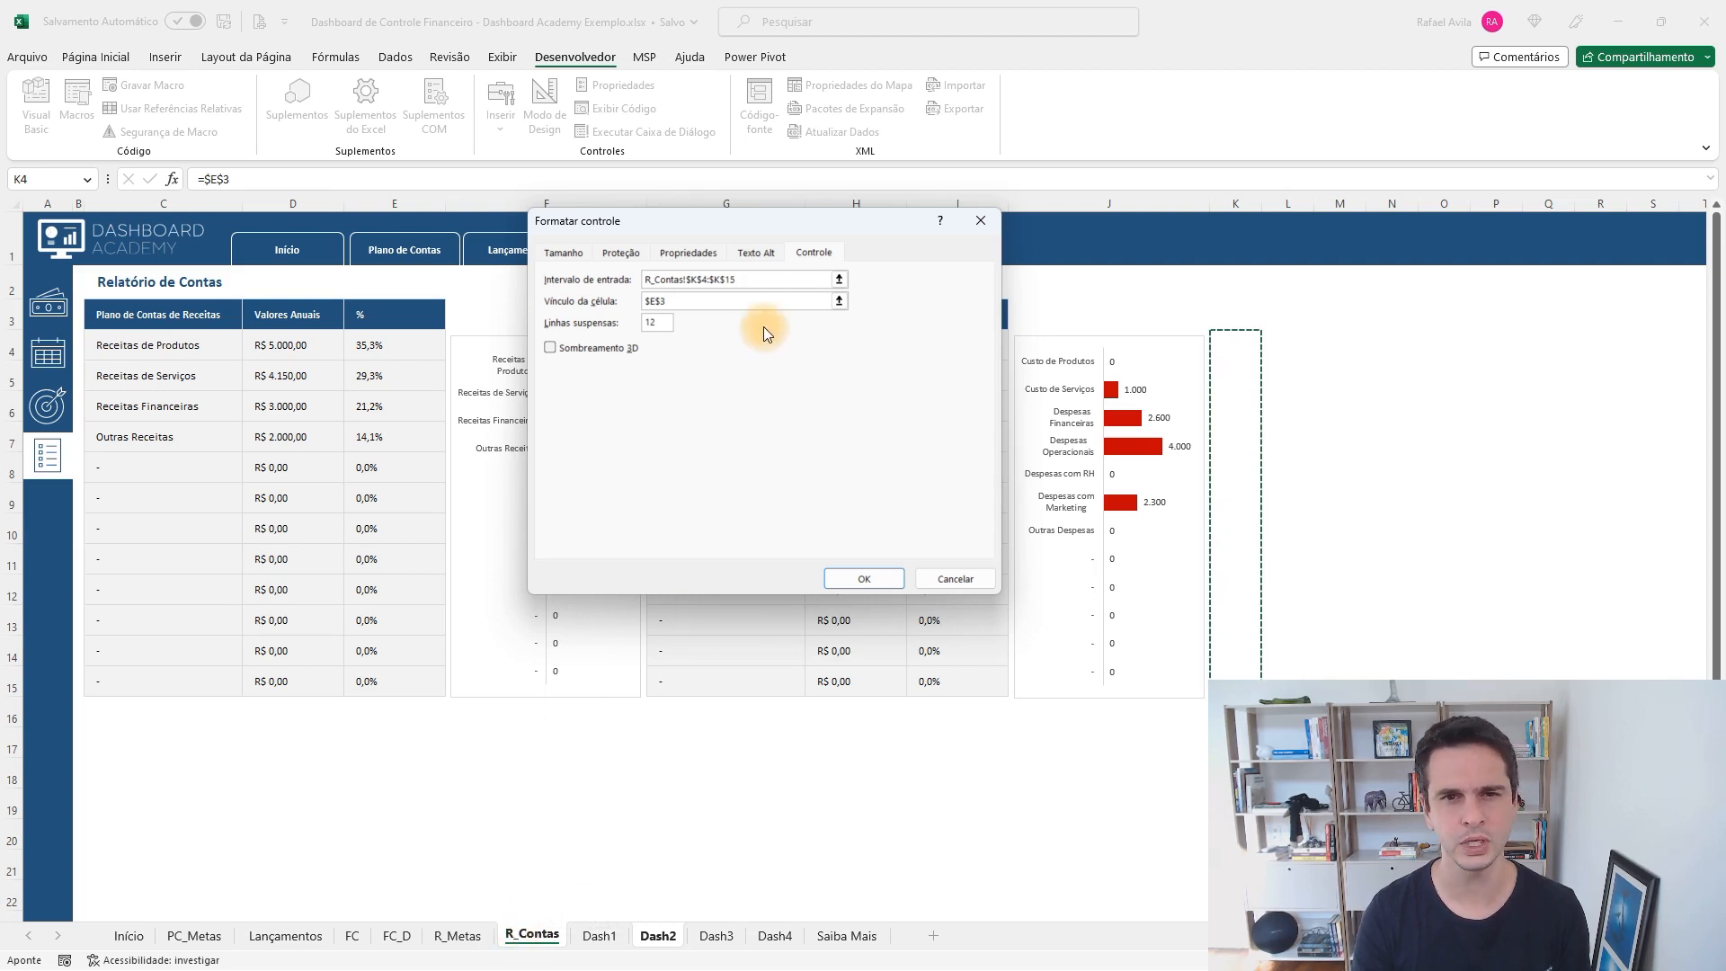
click(736, 304)
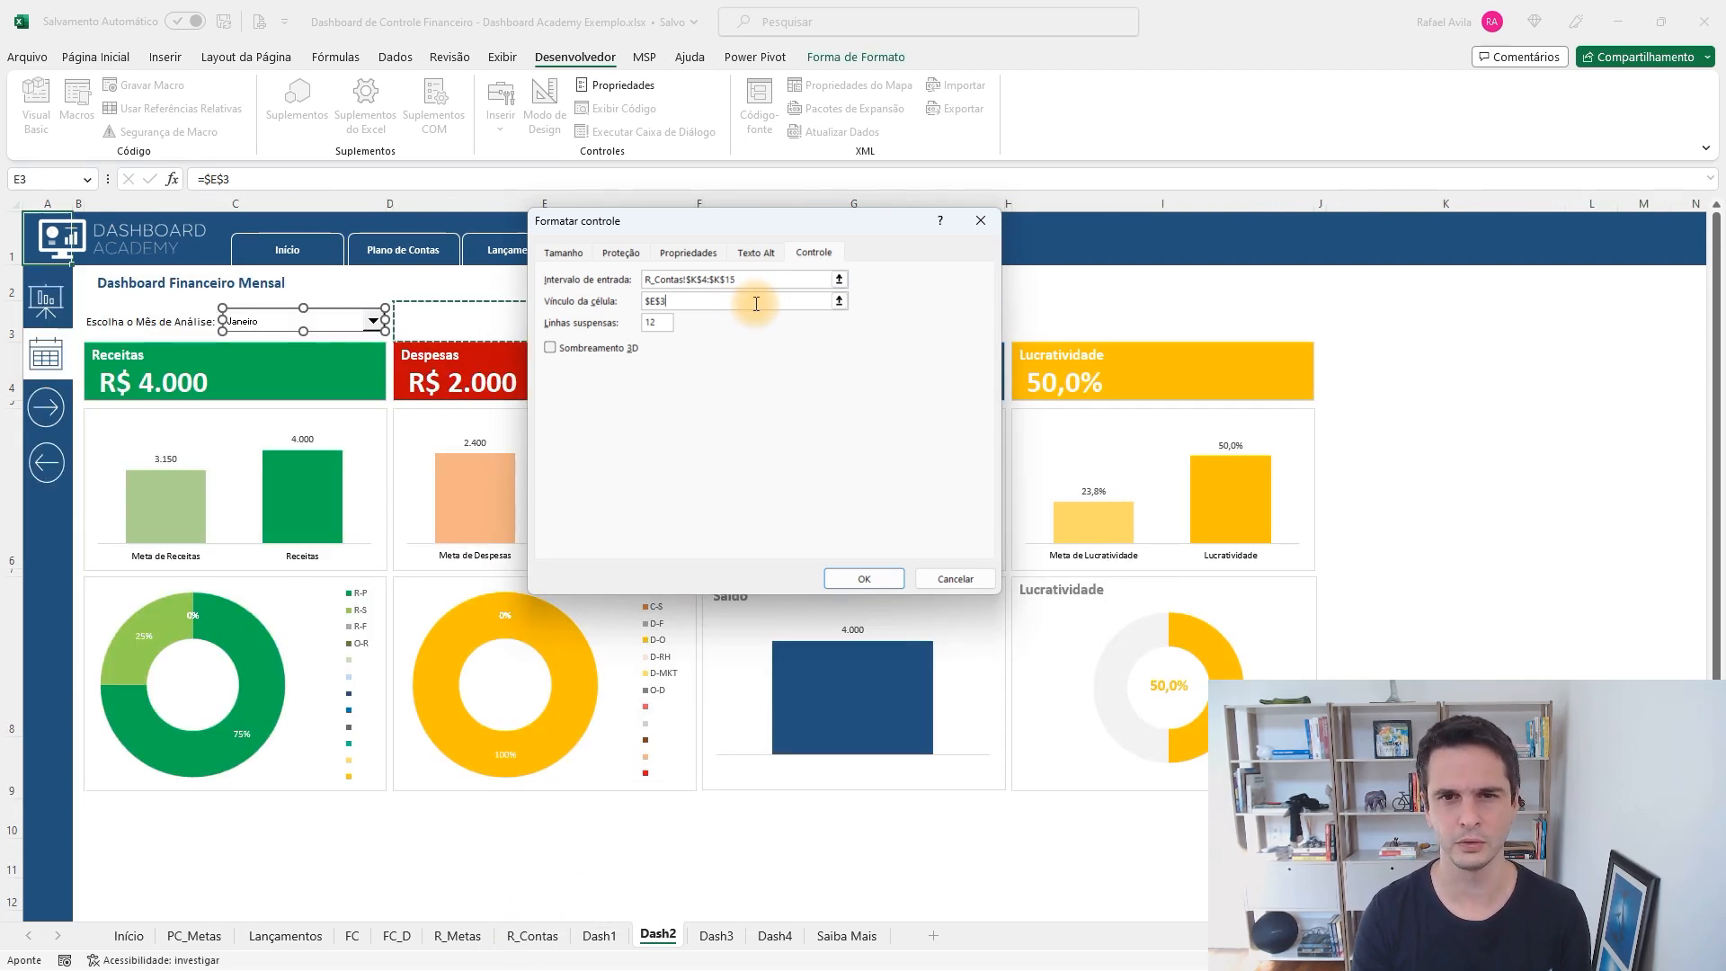
click(865, 577)
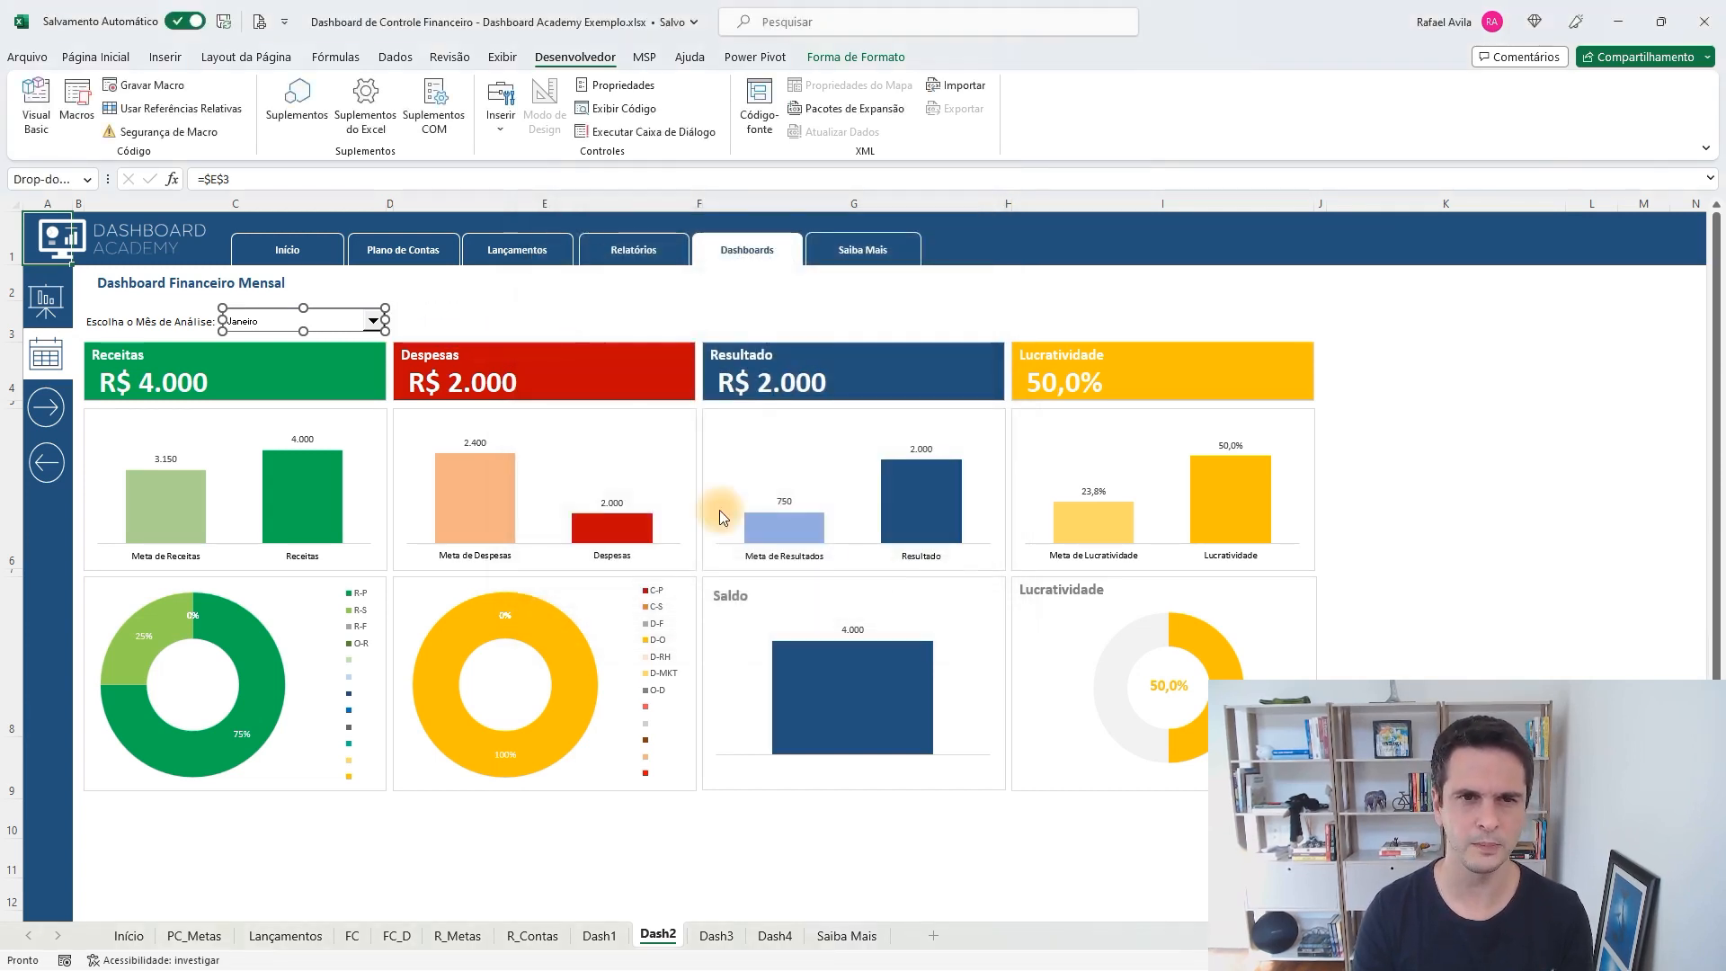
Set linked cell E3's font color to automatic and center its content vertically and horizontally
click(541, 312)
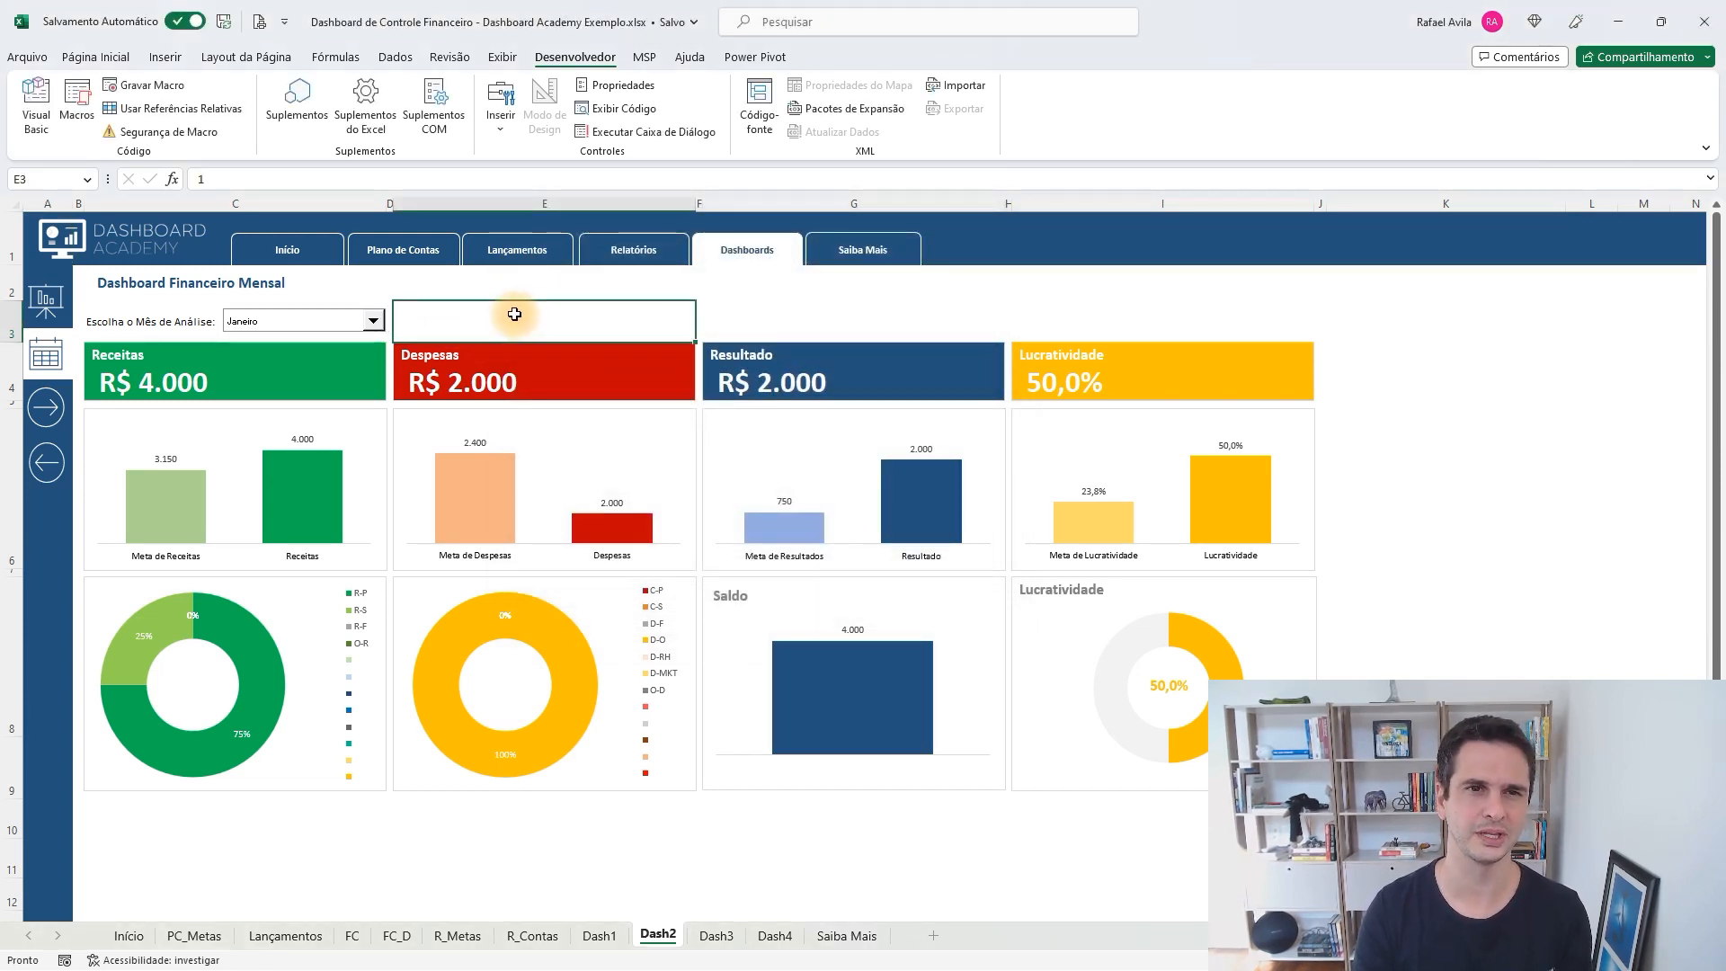
click(115, 57)
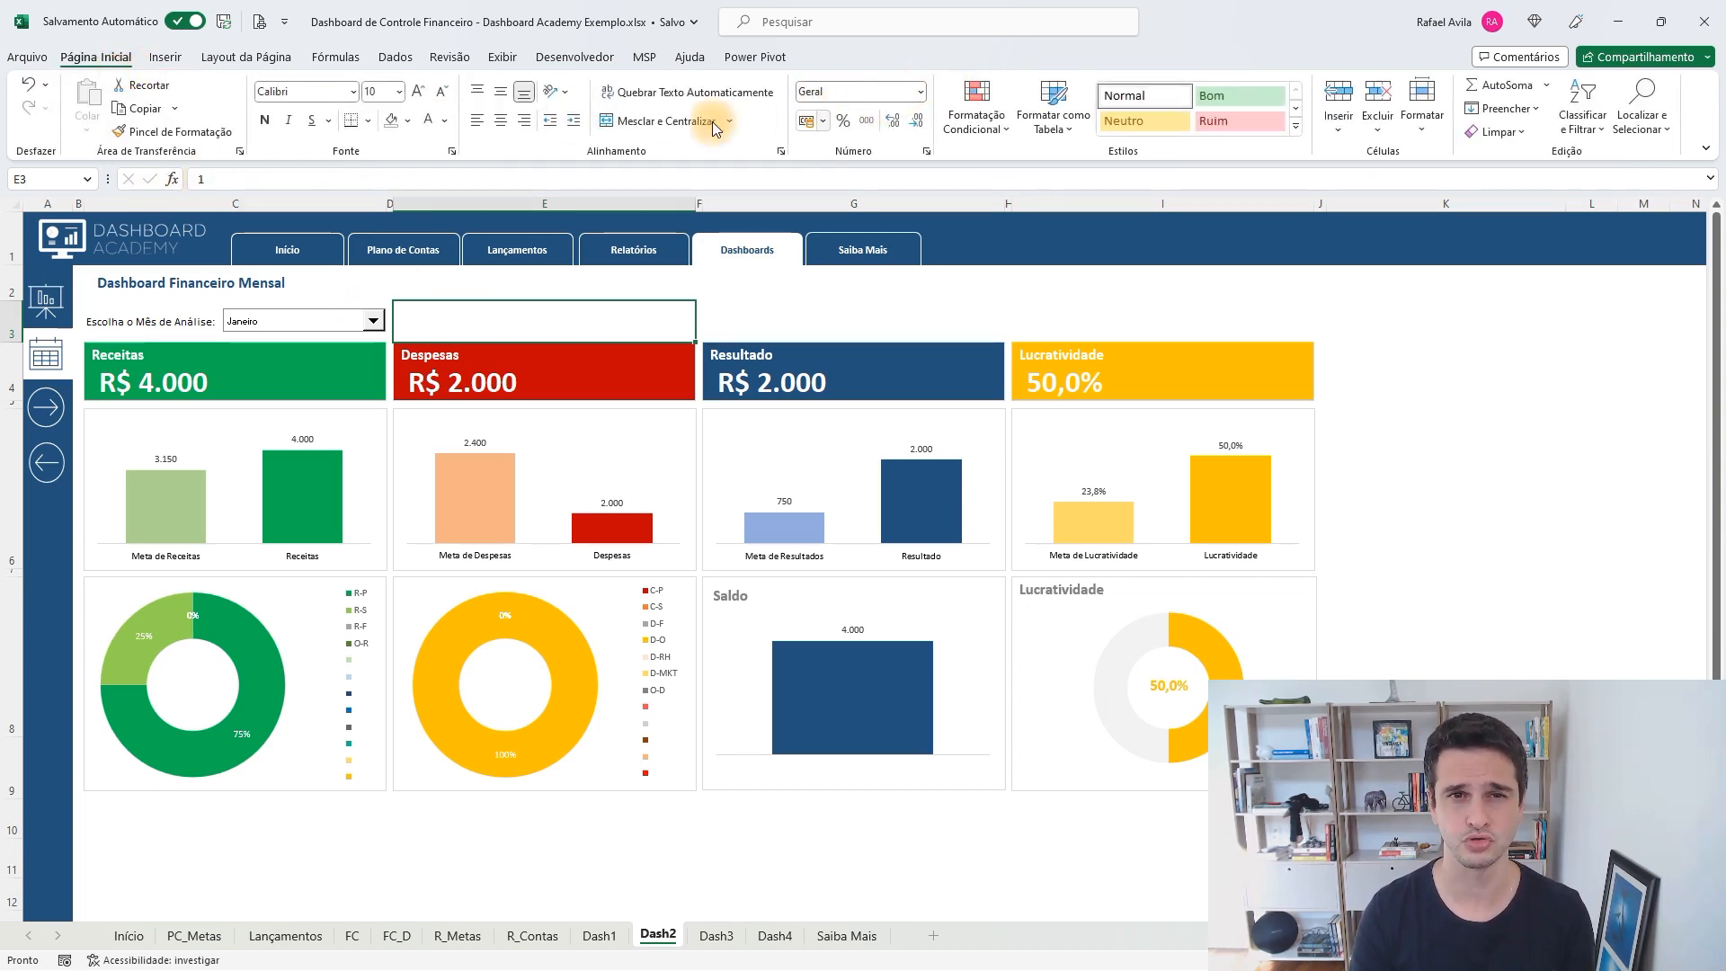
click(443, 120)
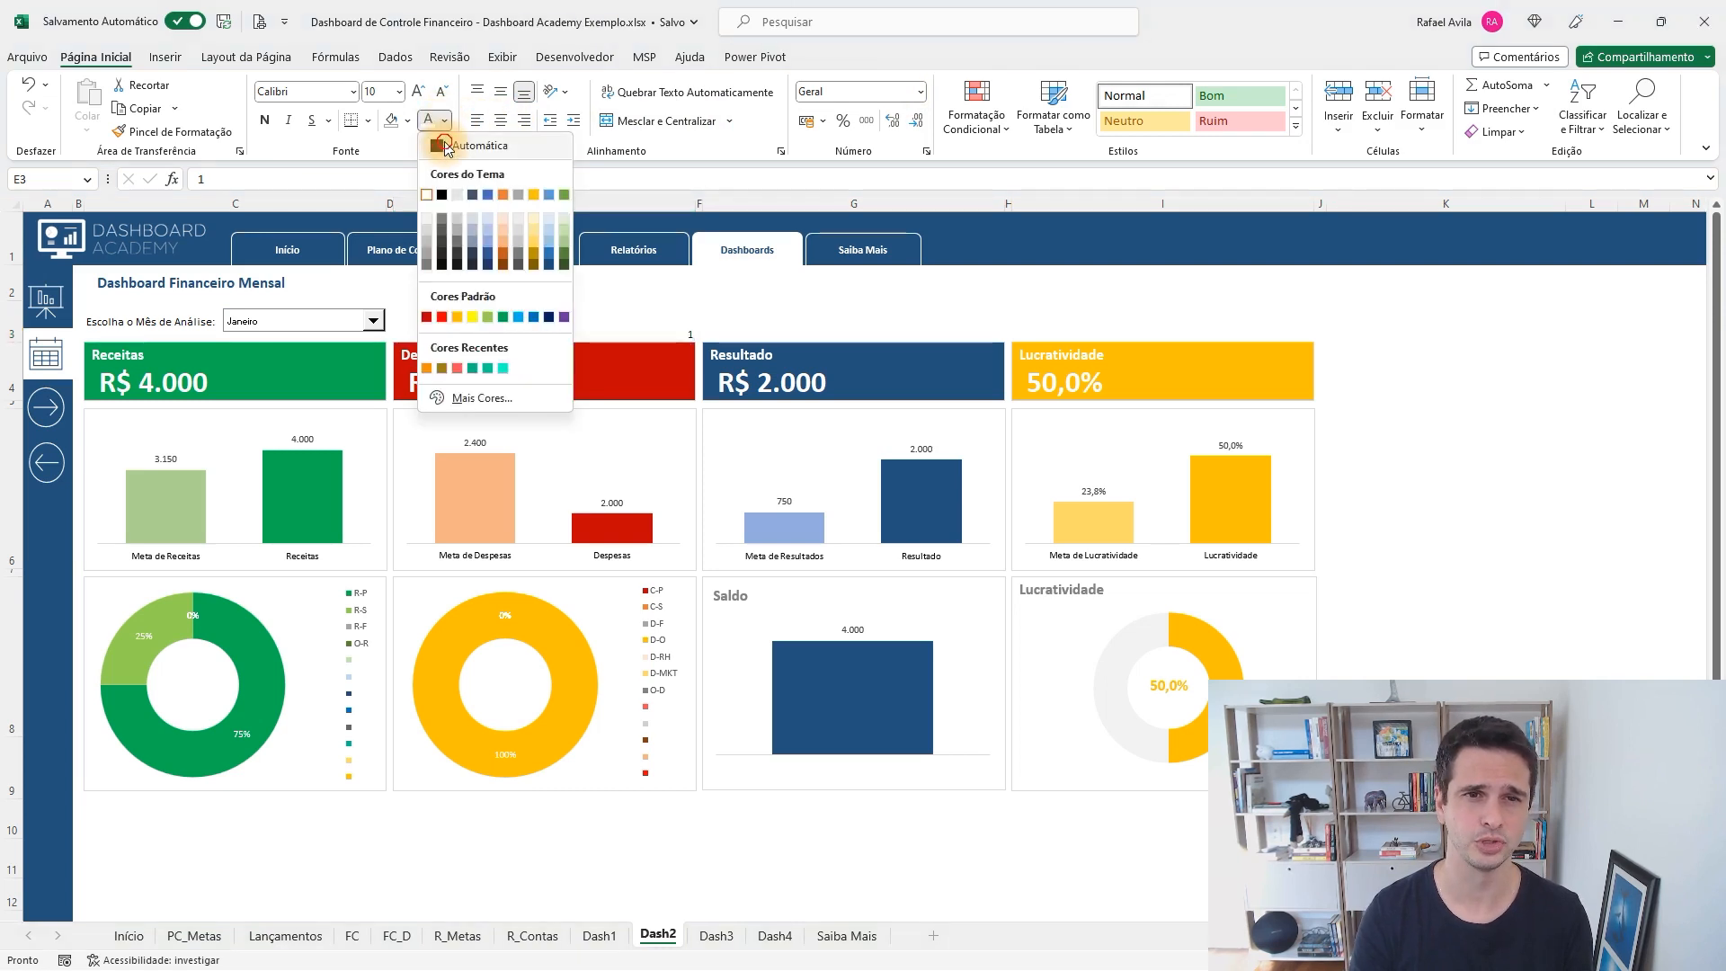
click(449, 144)
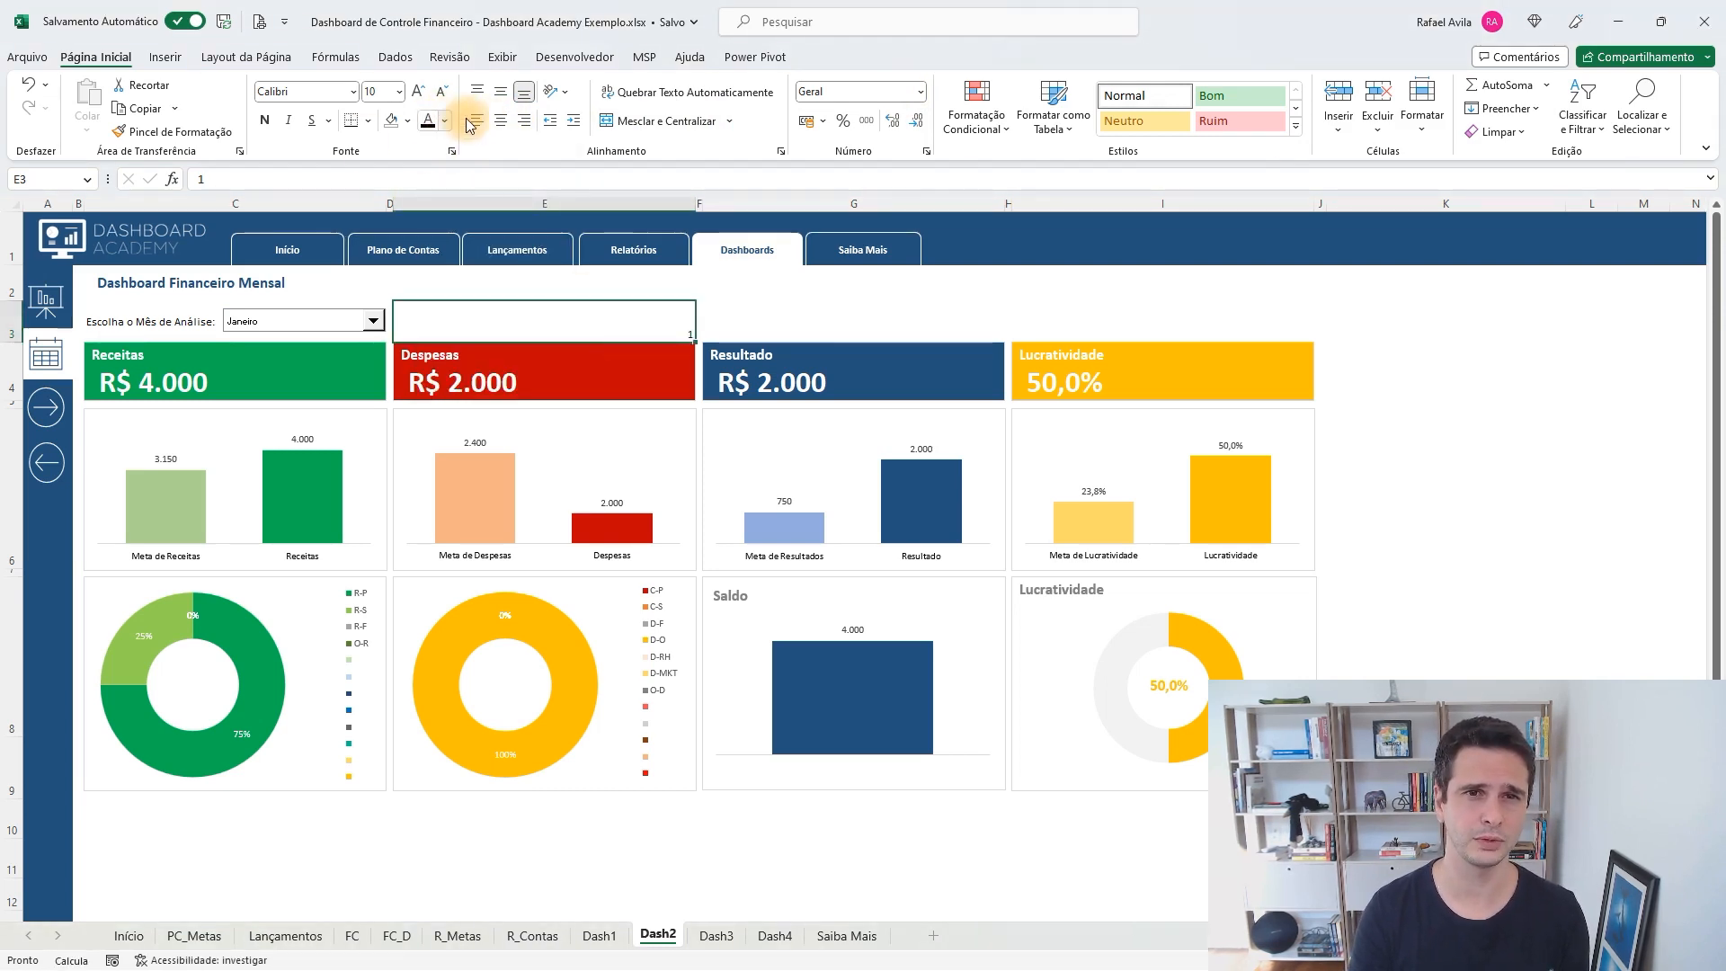
click(501, 93)
click(501, 119)
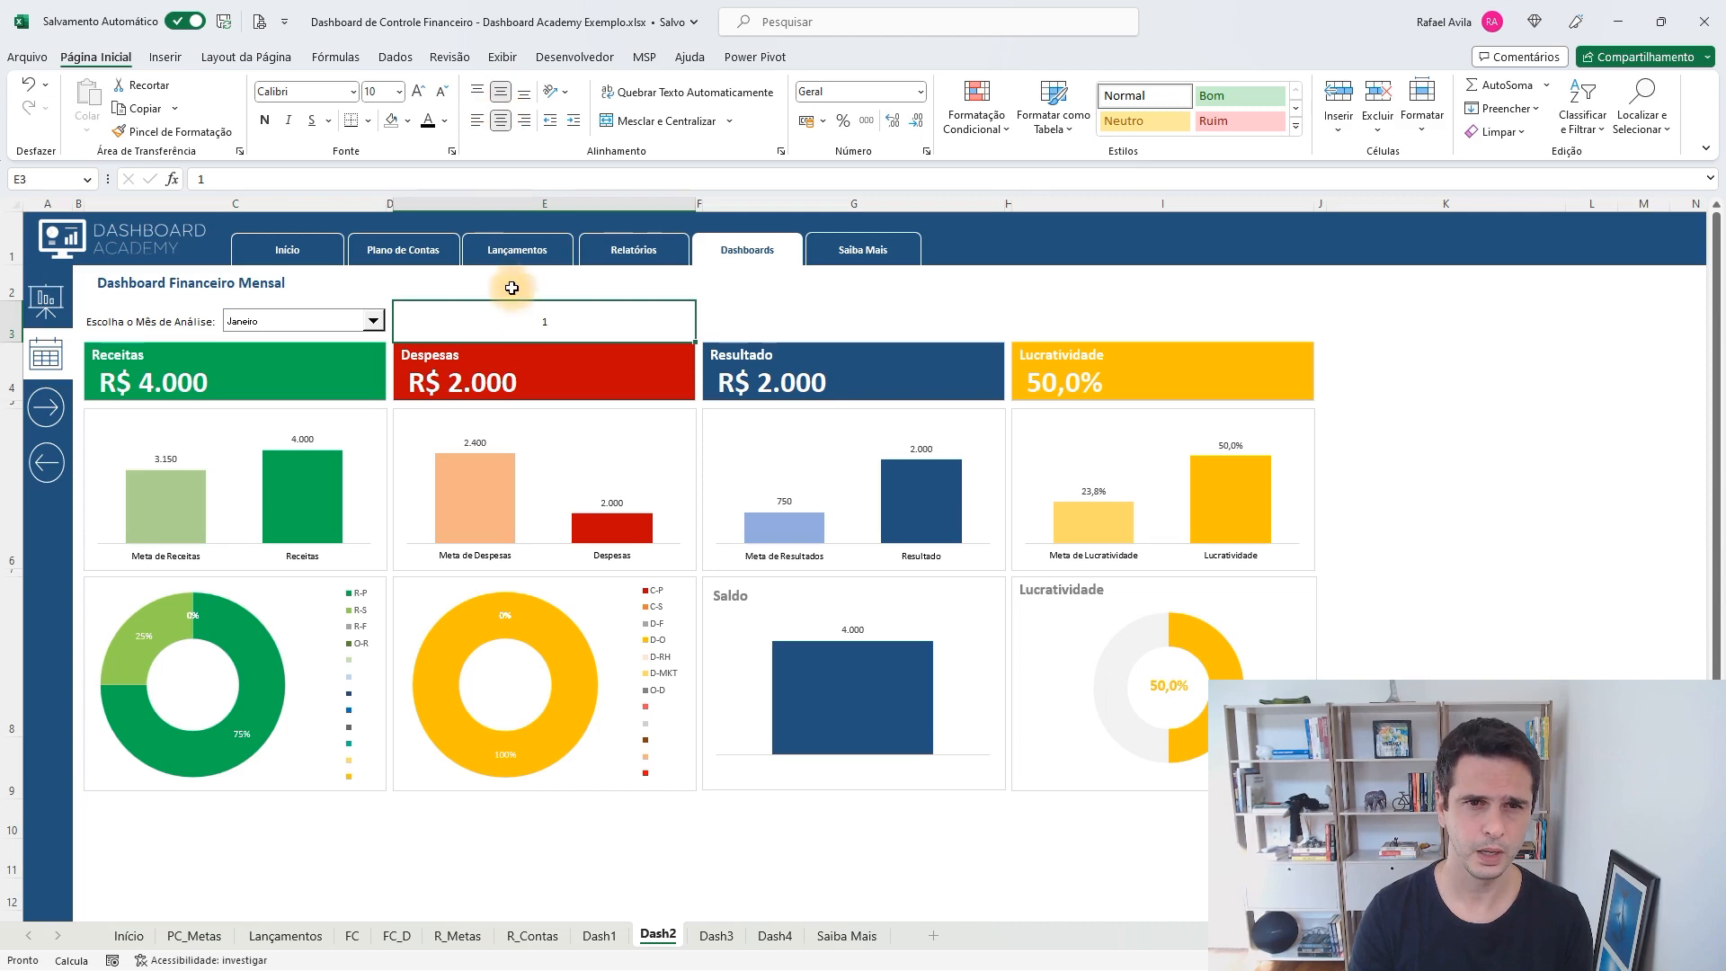
Change the analysis month to Fevereiro, Junho and finally Abril to test the linked cell
click(320, 323)
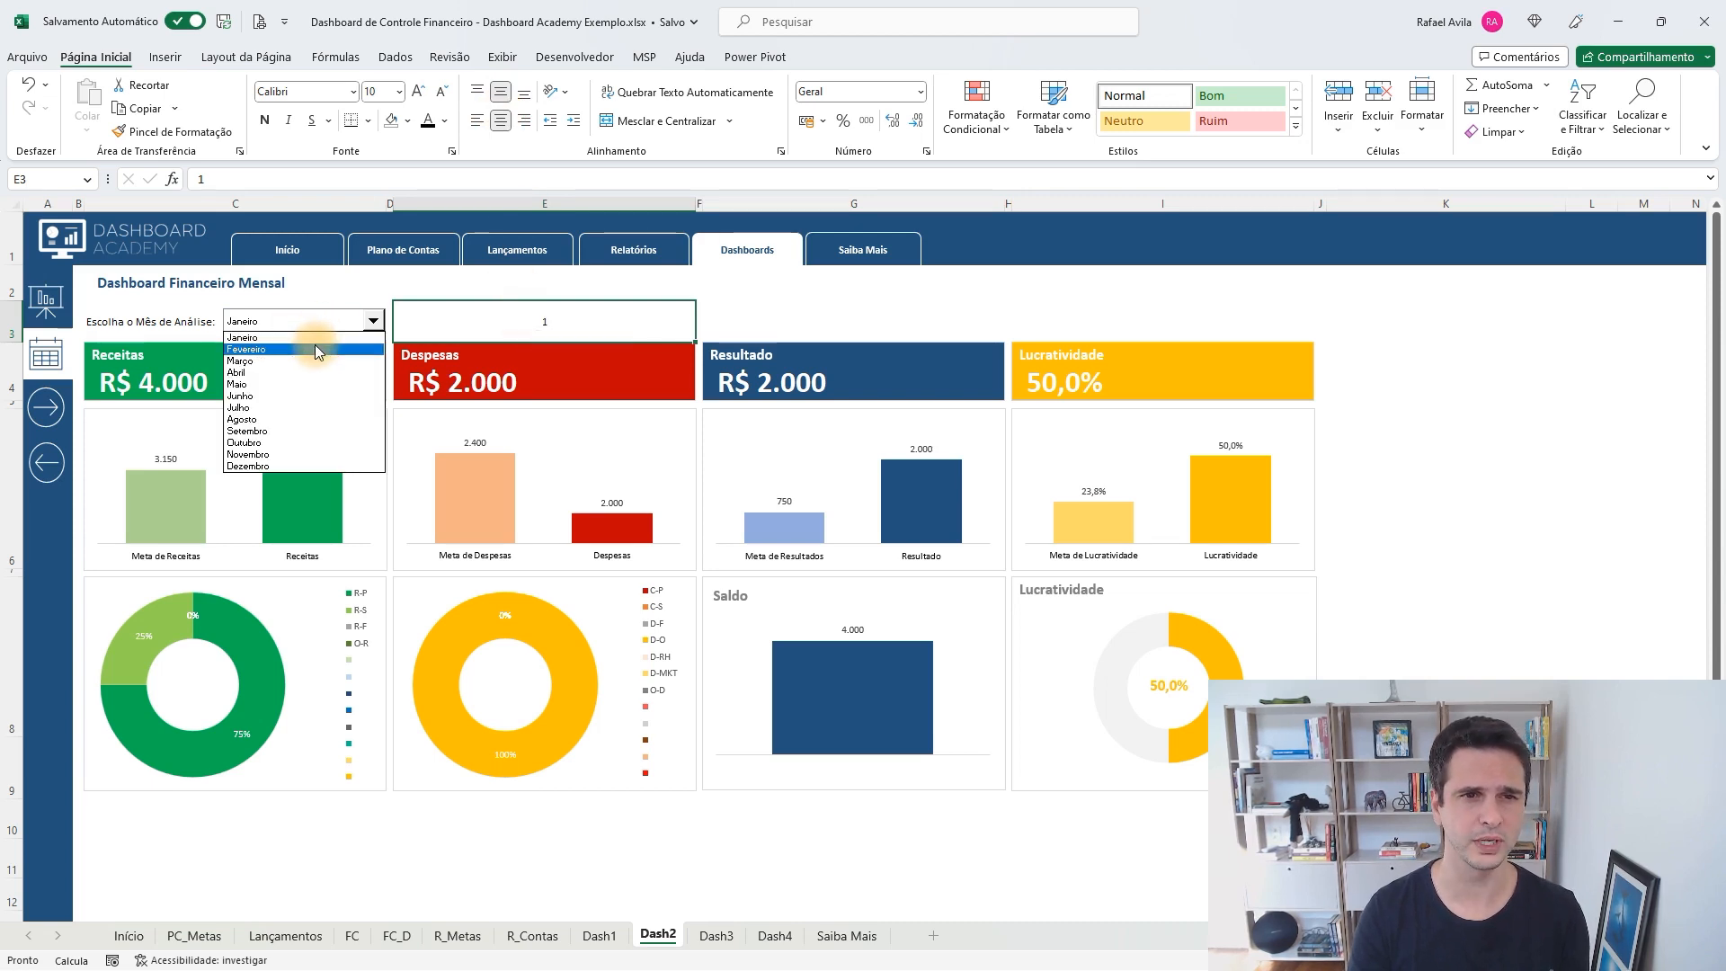
click(314, 344)
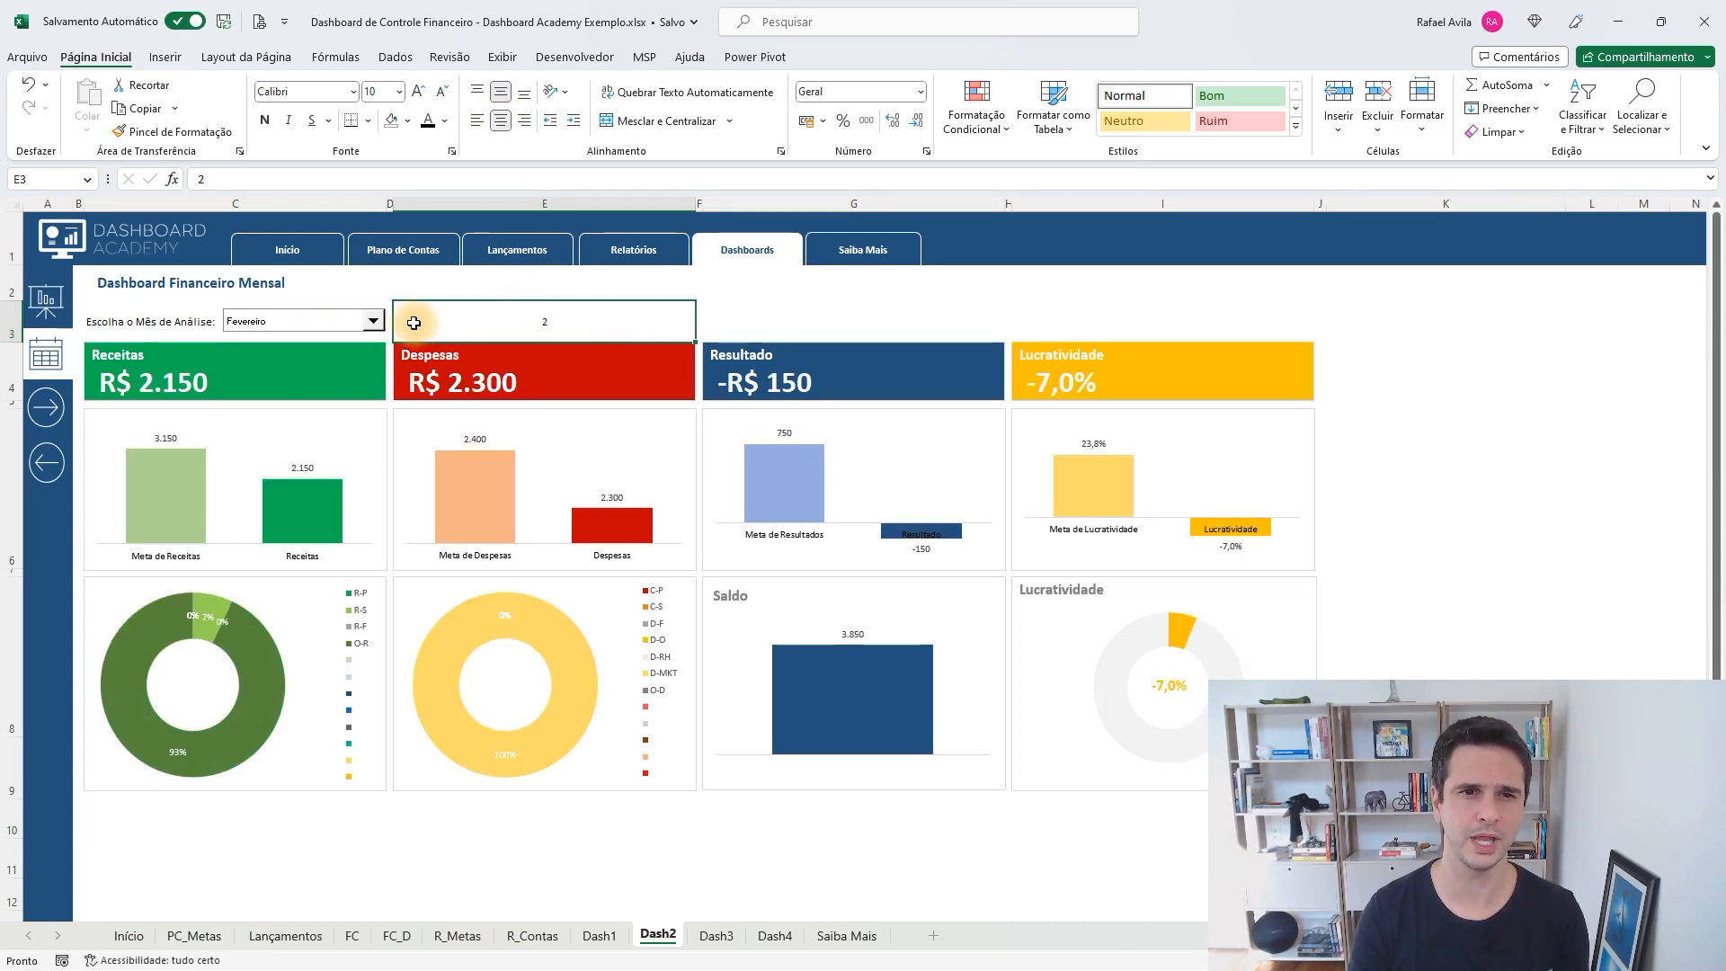
click(372, 321)
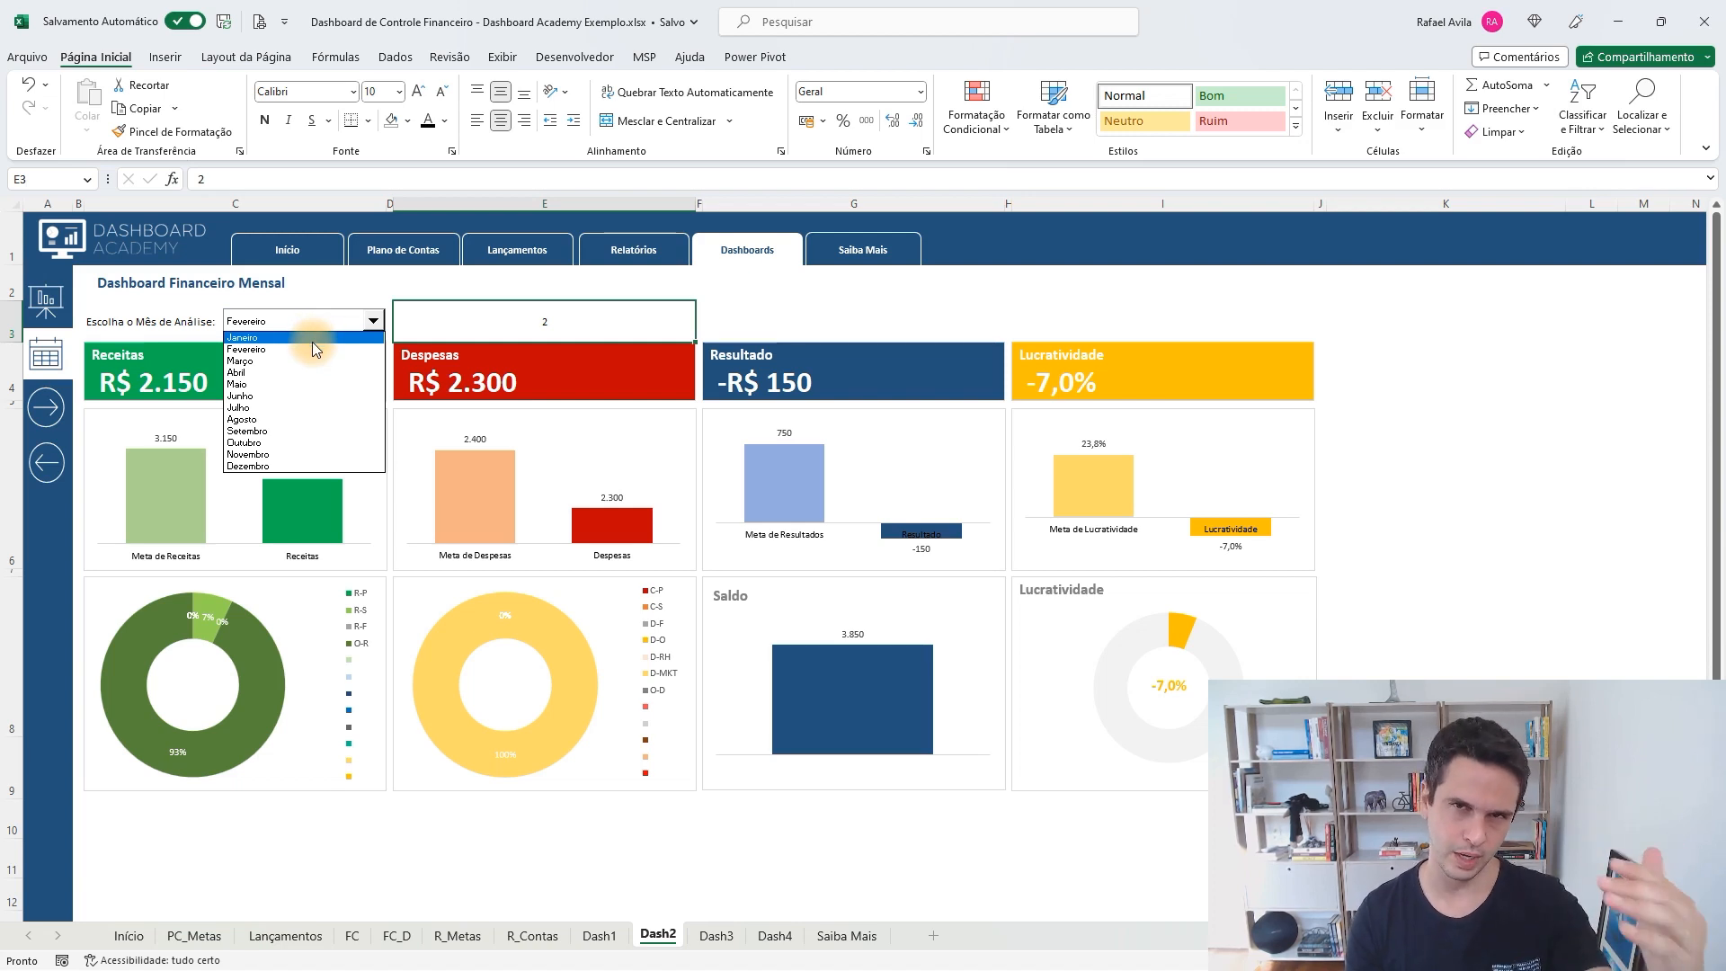
click(304, 396)
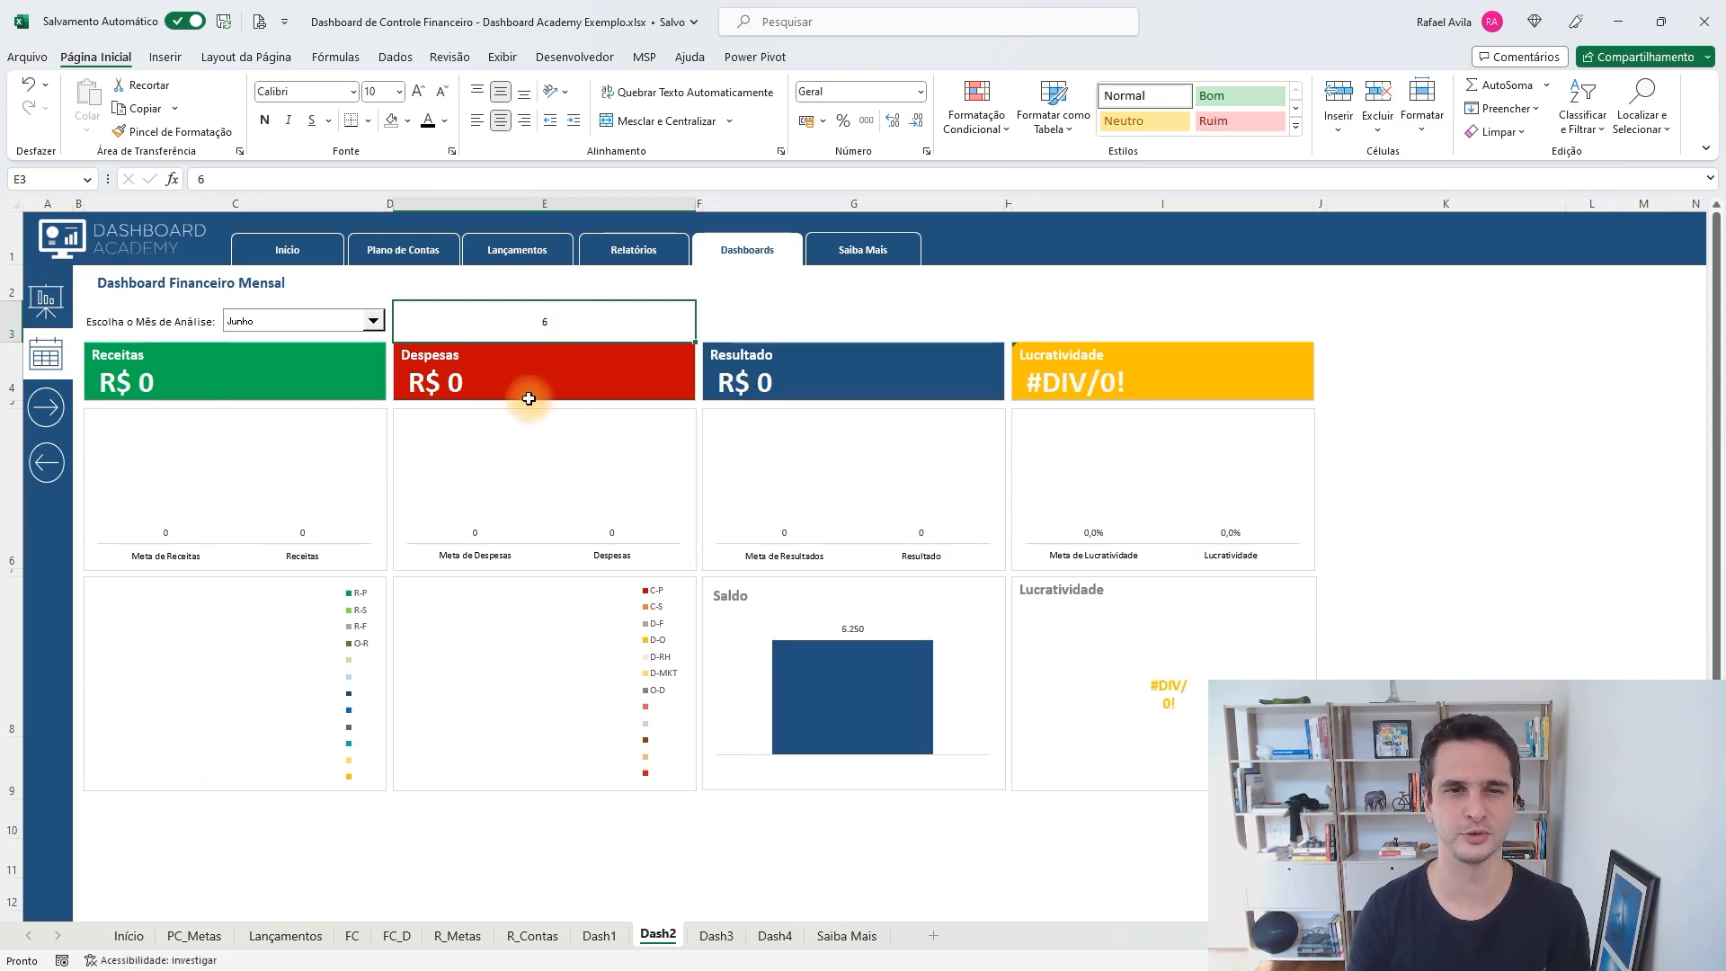
click(373, 322)
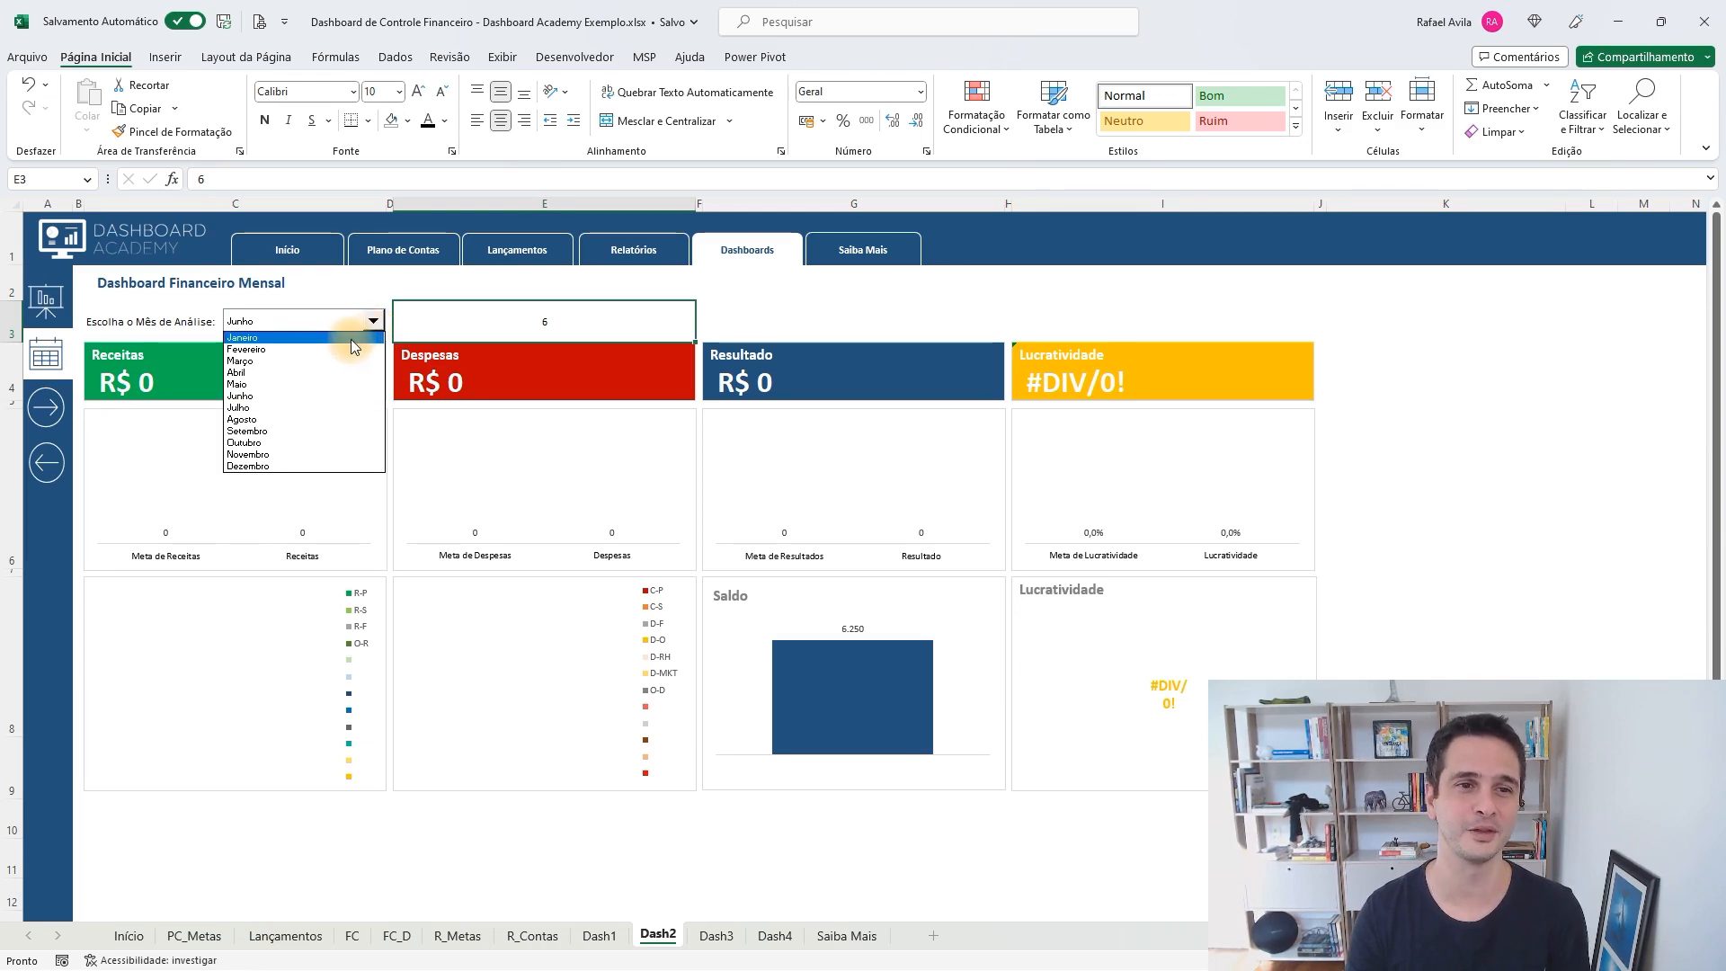
click(327, 372)
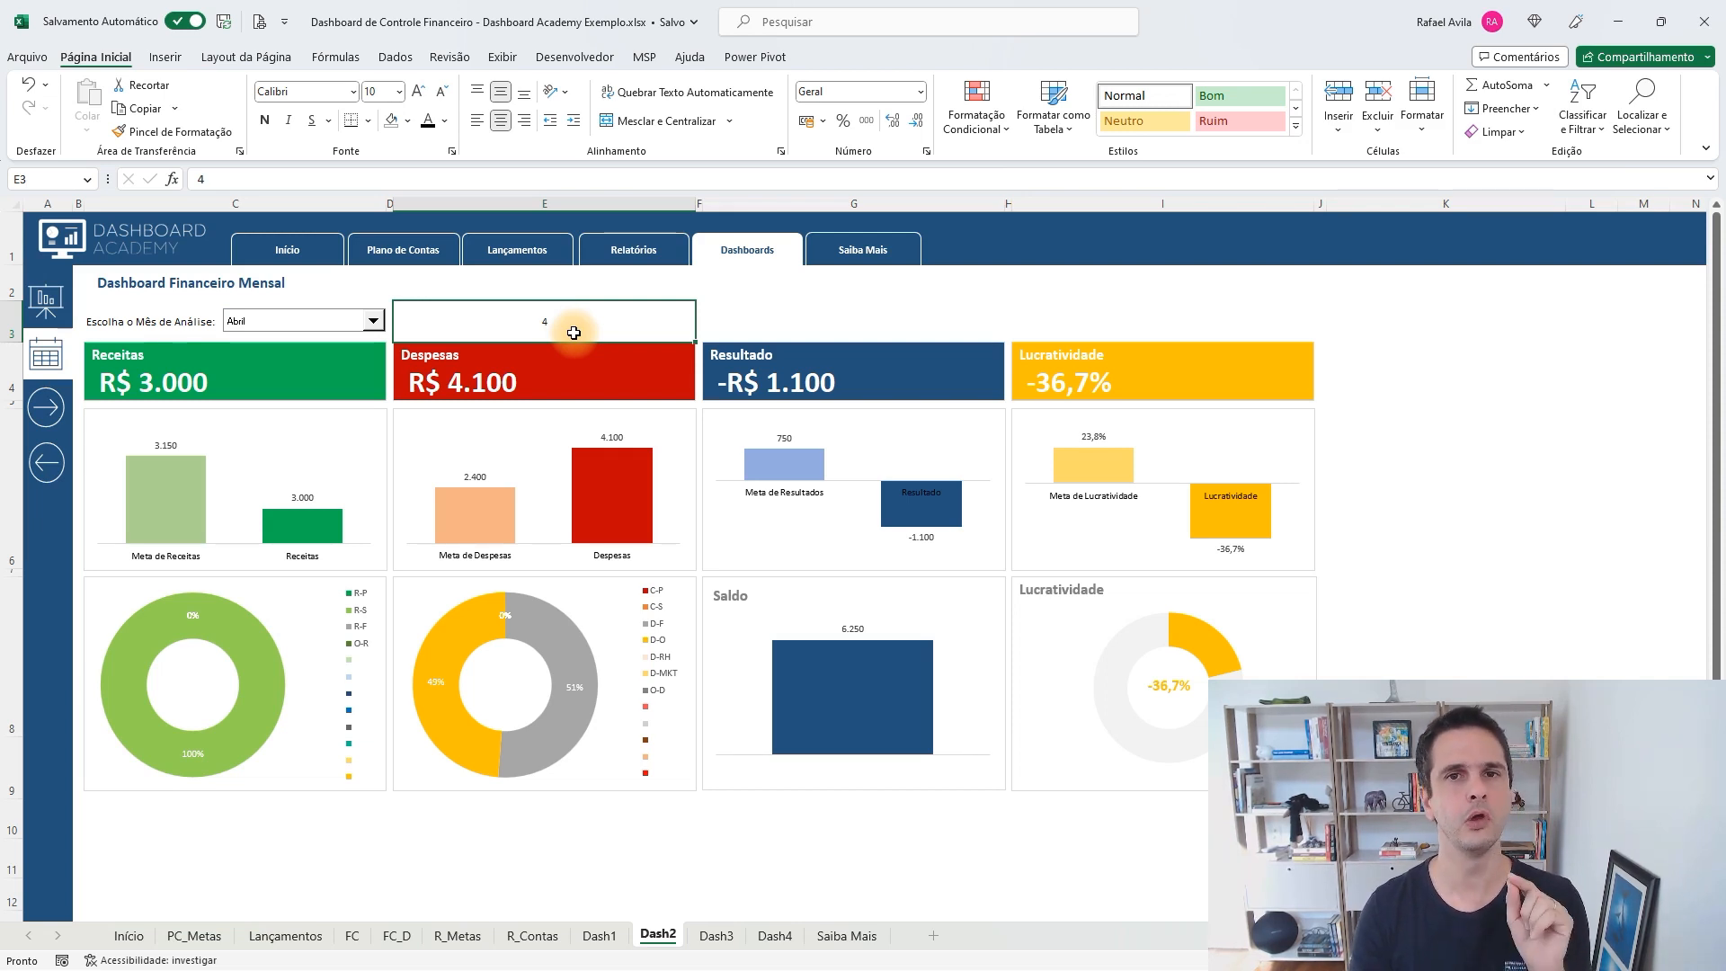
Examine the Receitas card's DESLOC formula and the monthly Receita figures it draws from on the FC sheet
click(307, 380)
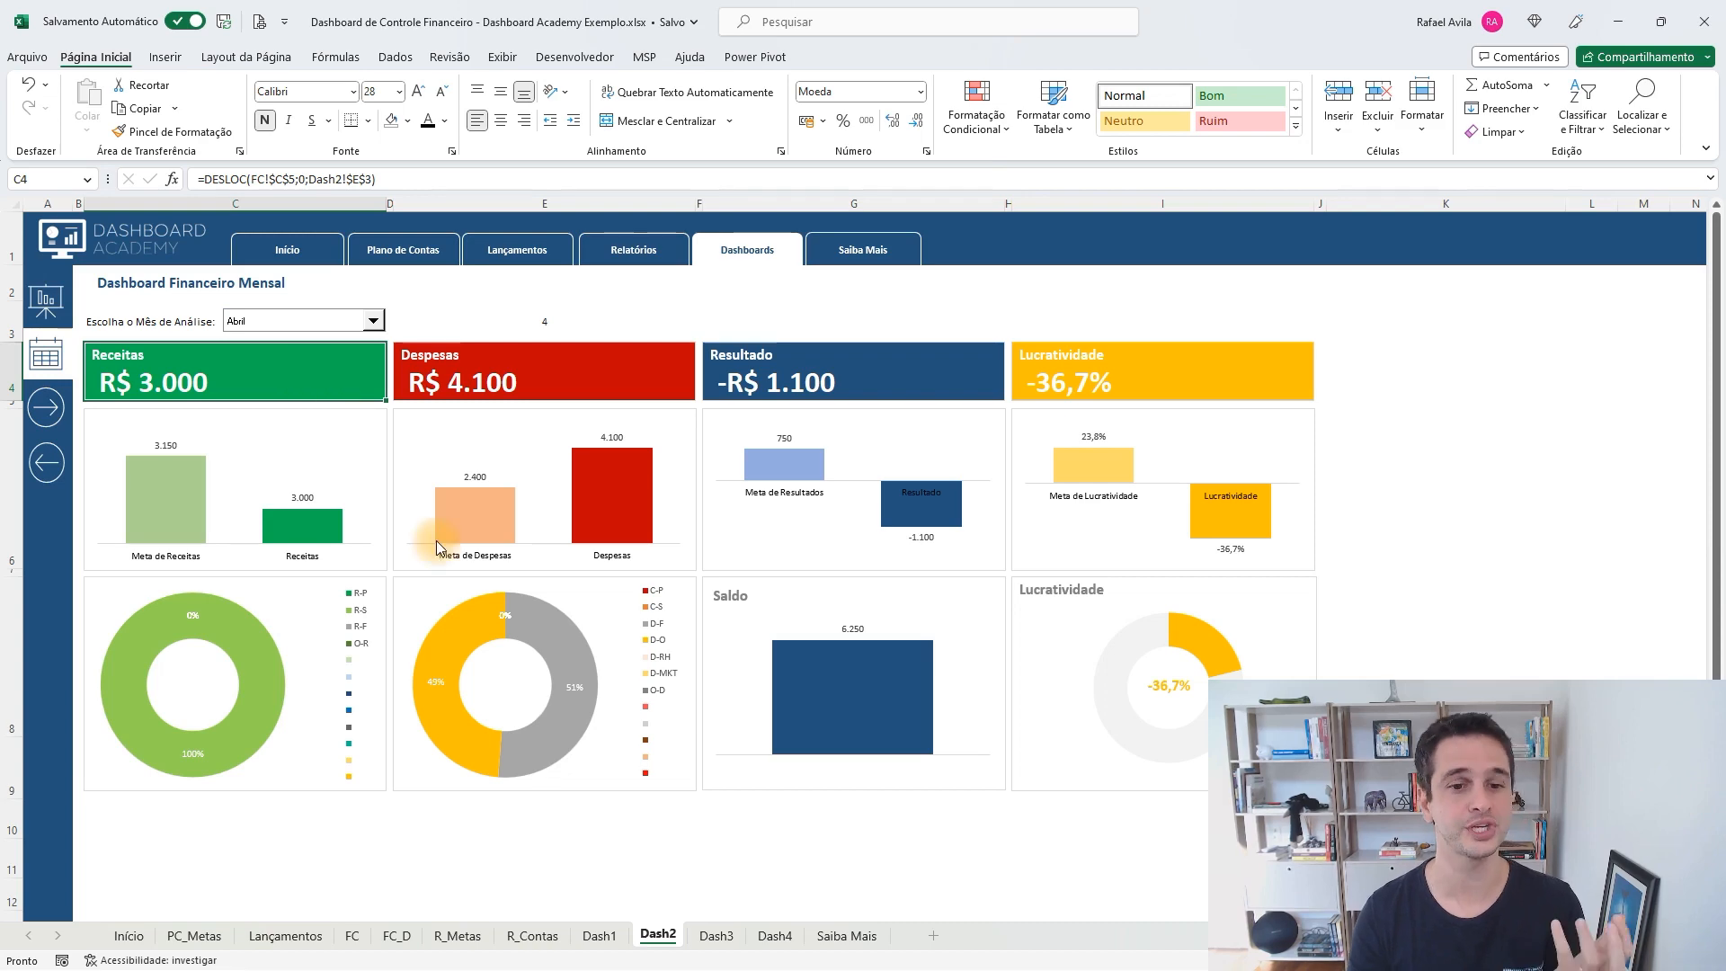
click(353, 937)
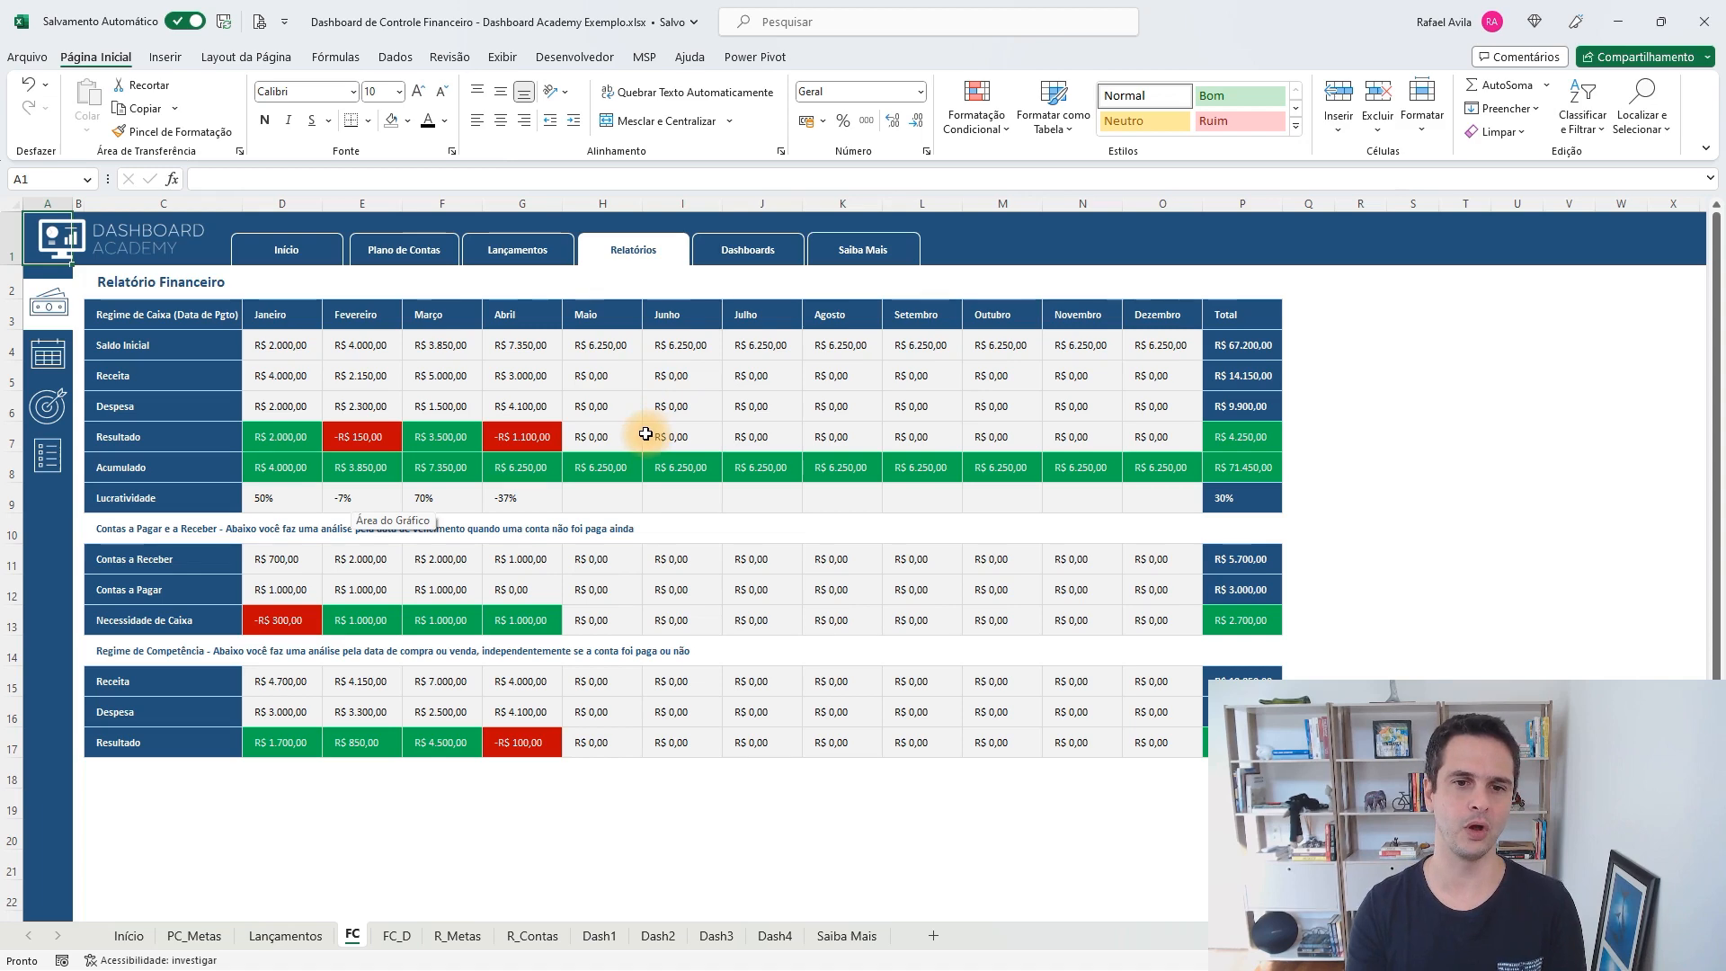
click(659, 936)
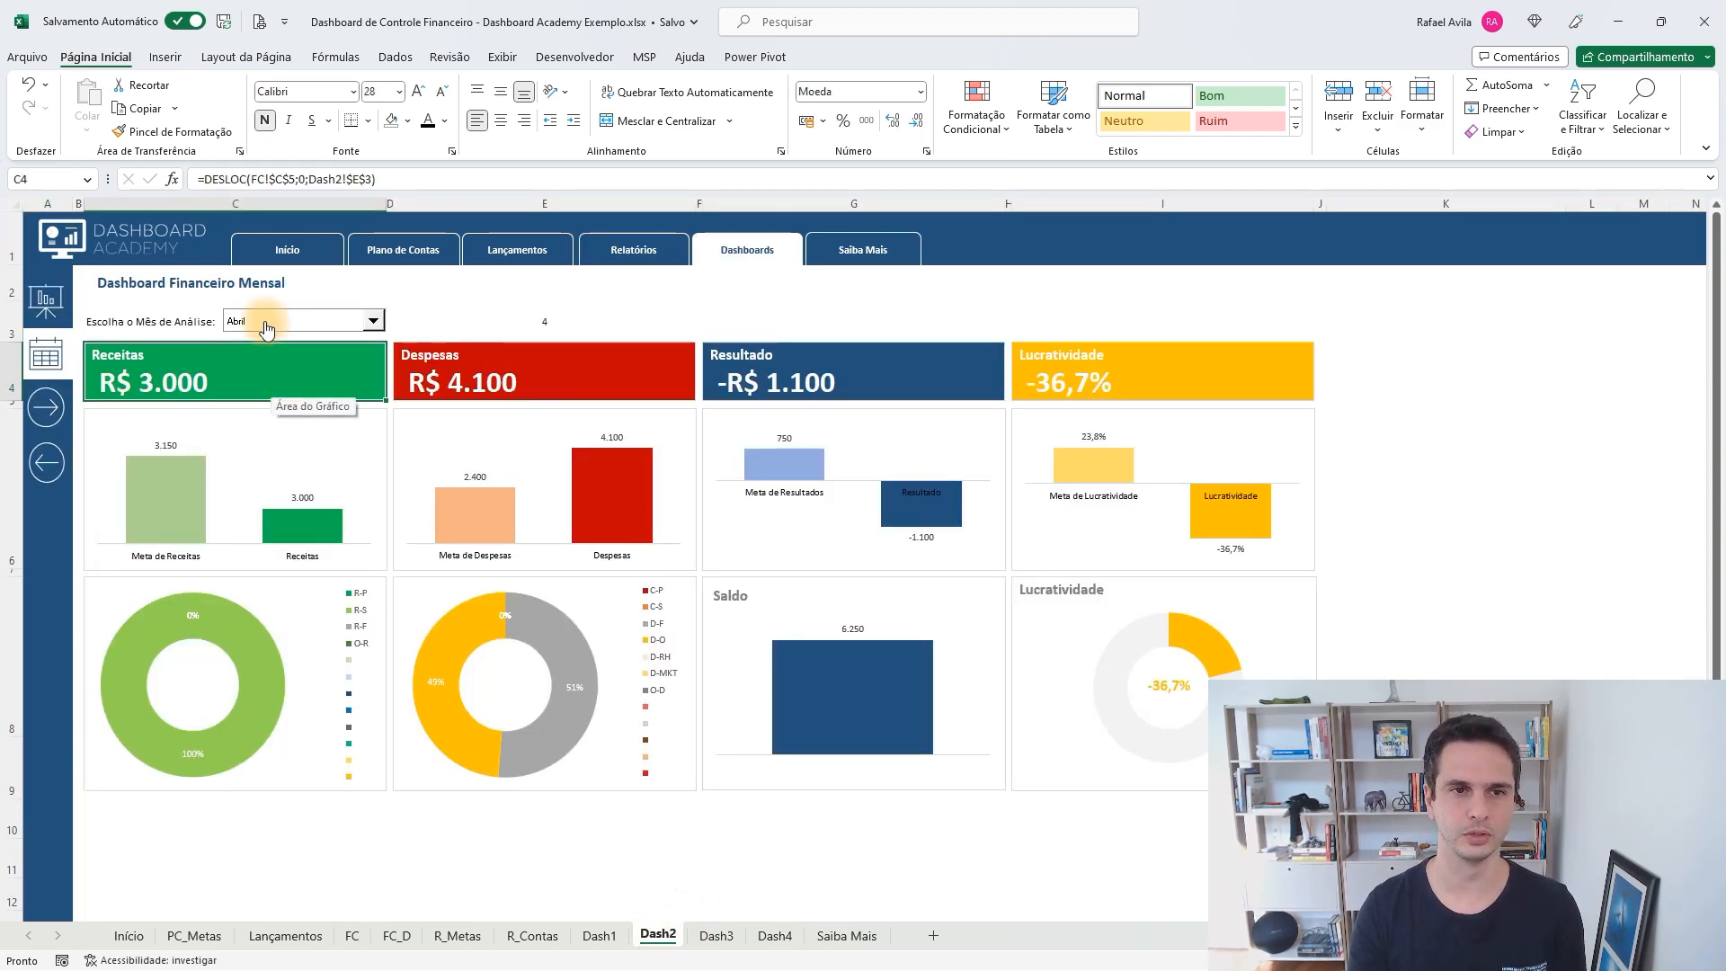
Clear the whole DESLOC formula from the Receitas card in cell C4 of Dash2
click(225, 180)
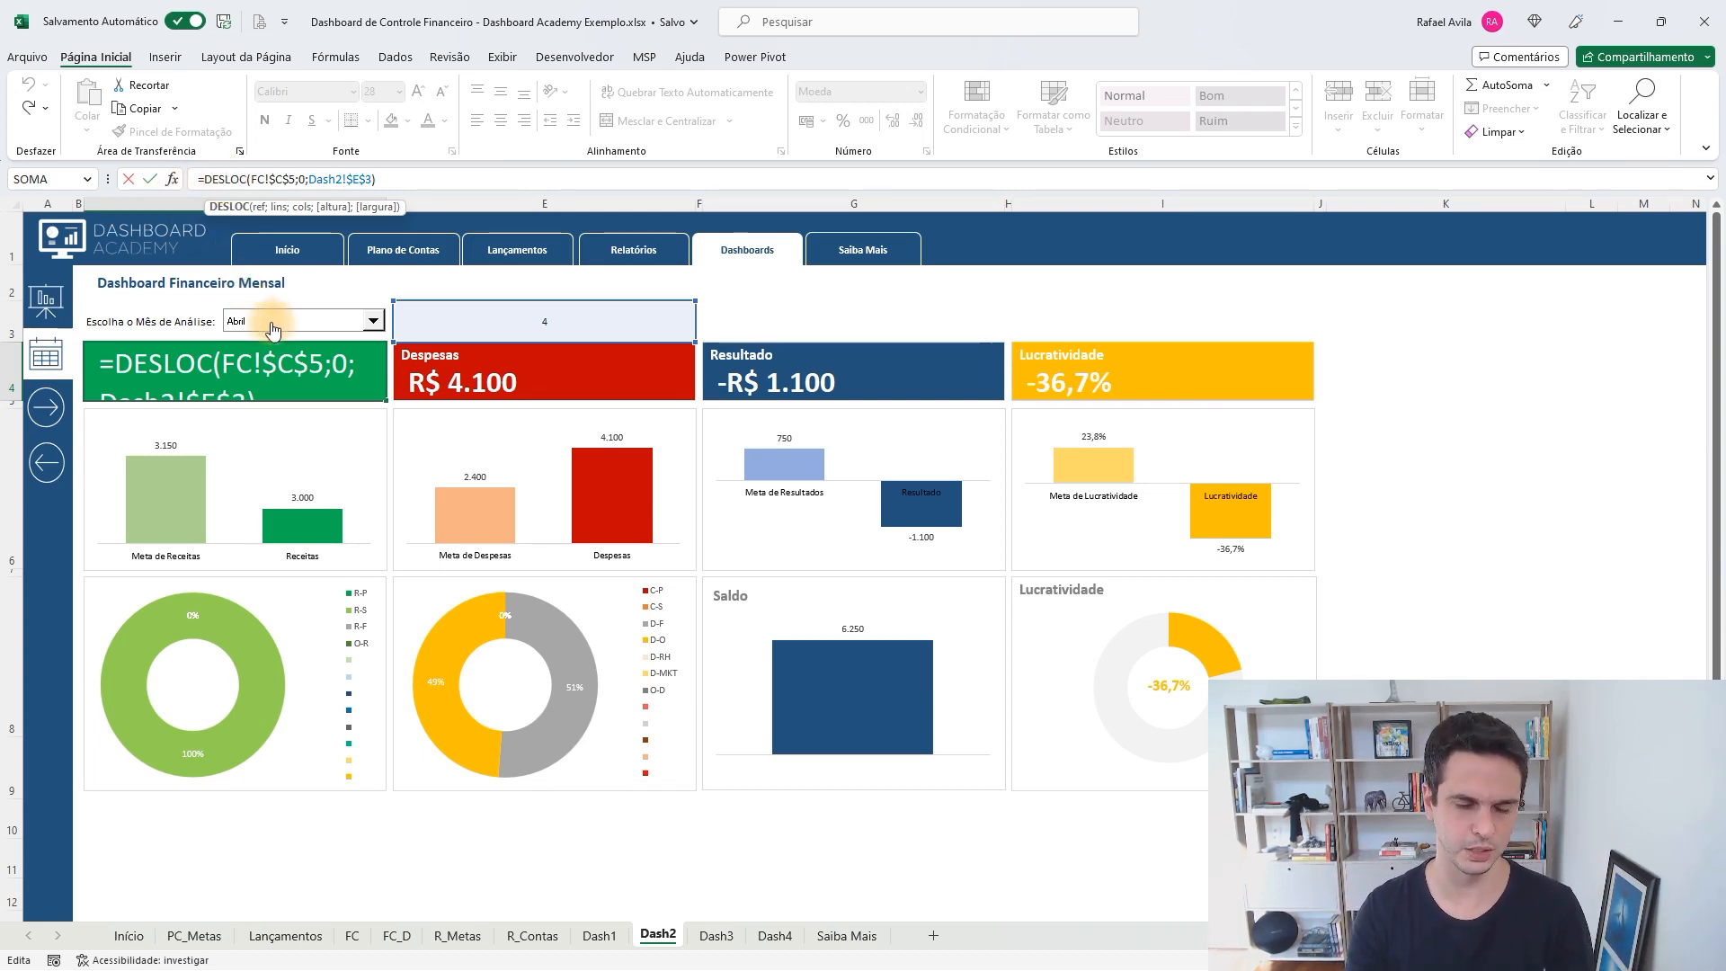
key(BackSpace)
key(BackSpace)
key(BackSpace)
key(BackSpace)
key(Delete)
key(Delete)
key(Delete)
key(Delete)
key(Delete)
key(Delete)
key(Delete)
key(Delete)
key(Delete)
key(Delete)
key(Delete)
key(Delete)
key(Delete)
key(Delete)
key(Delete)
key(Delete)
key(Delete)
key(Delete)
key(Delete)
key(Delete)
key(Delete)
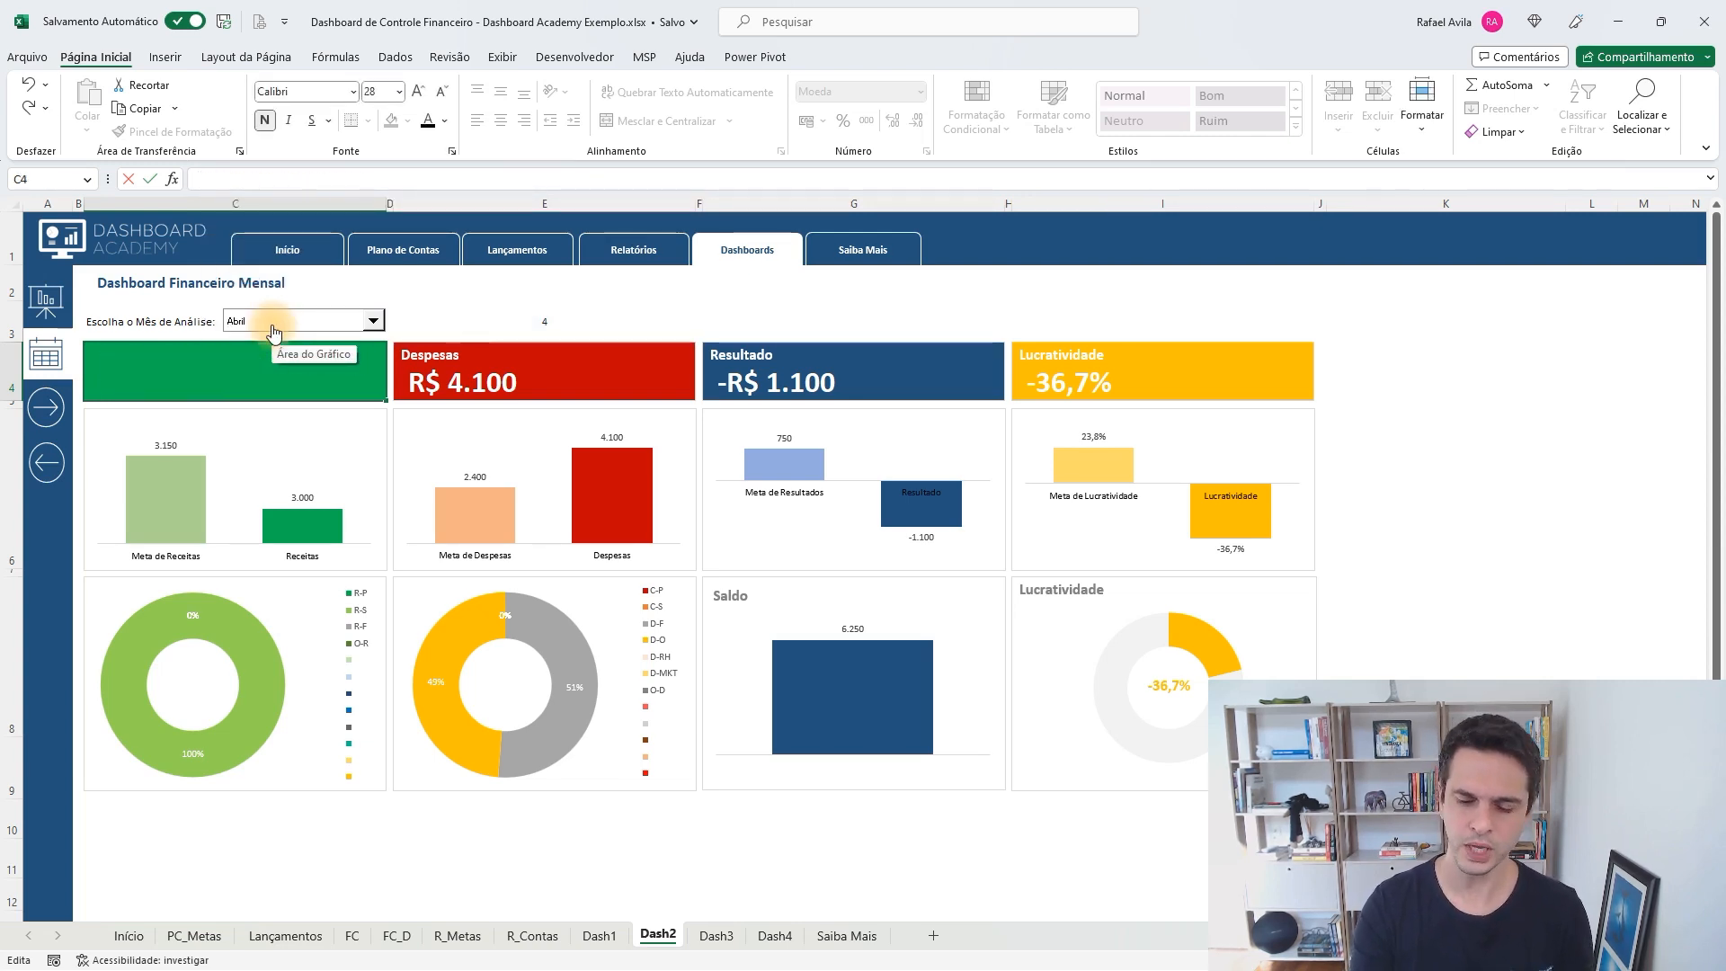
Enter =DESLOC(FC!C5;0;Dash2!E3) in the Receitas card, taking the references from the FC Receita label and the linked cell
text(=desloc()
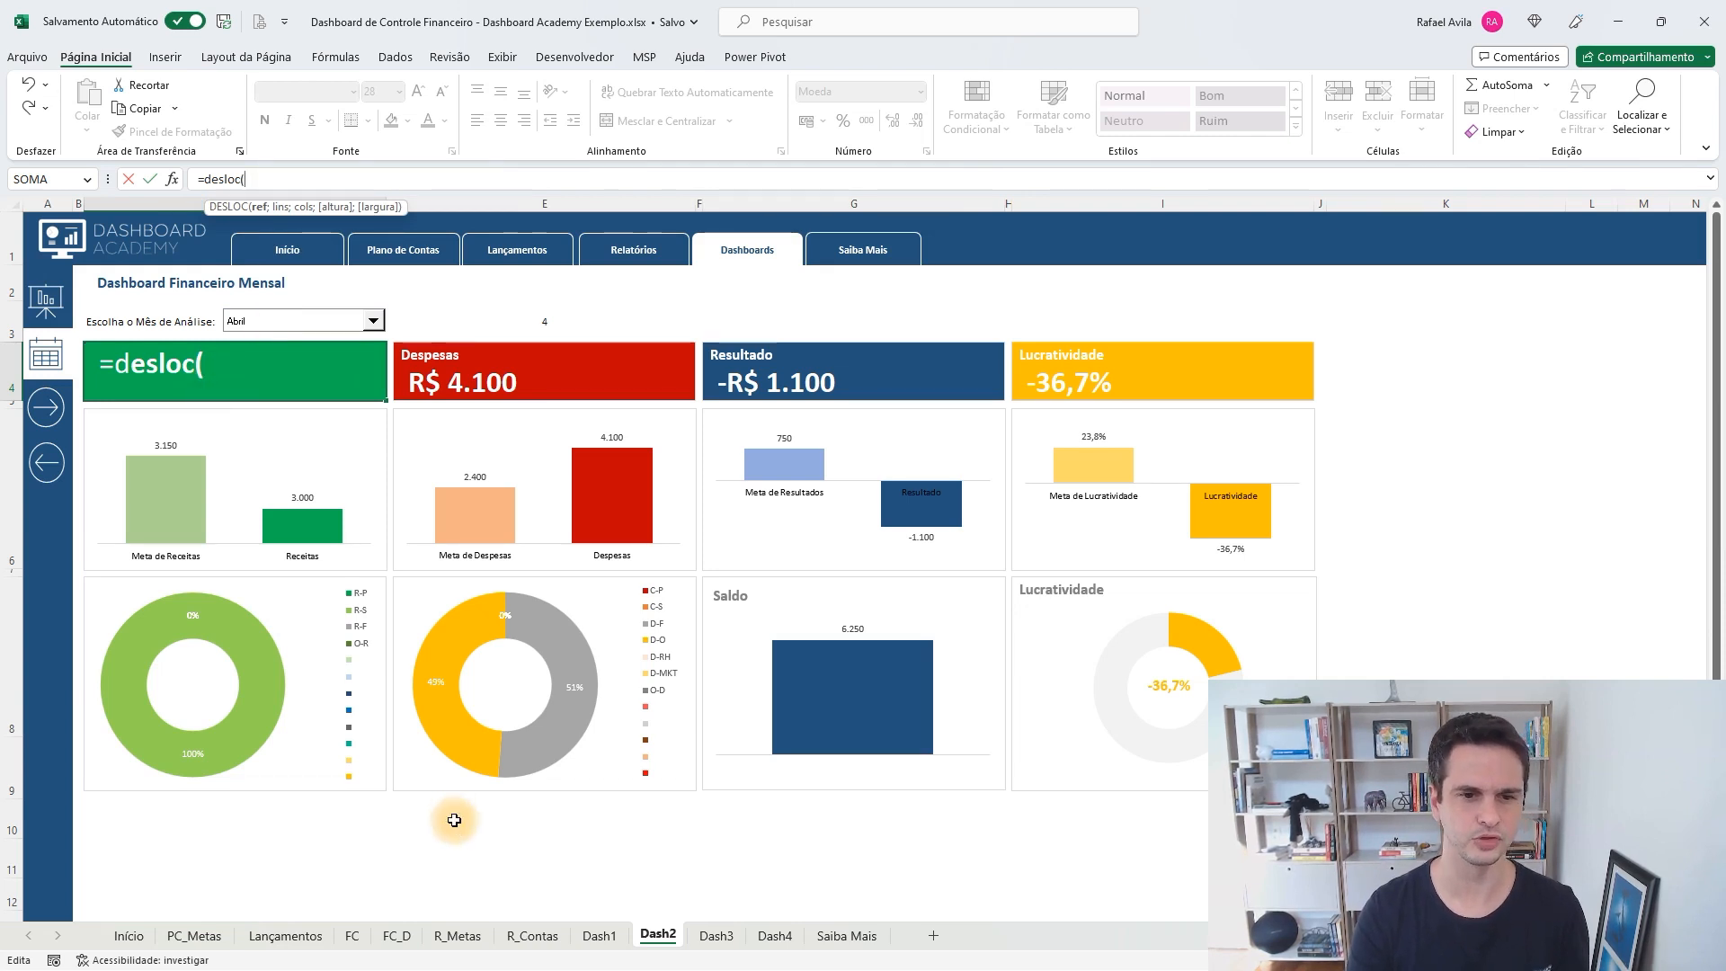
click(356, 936)
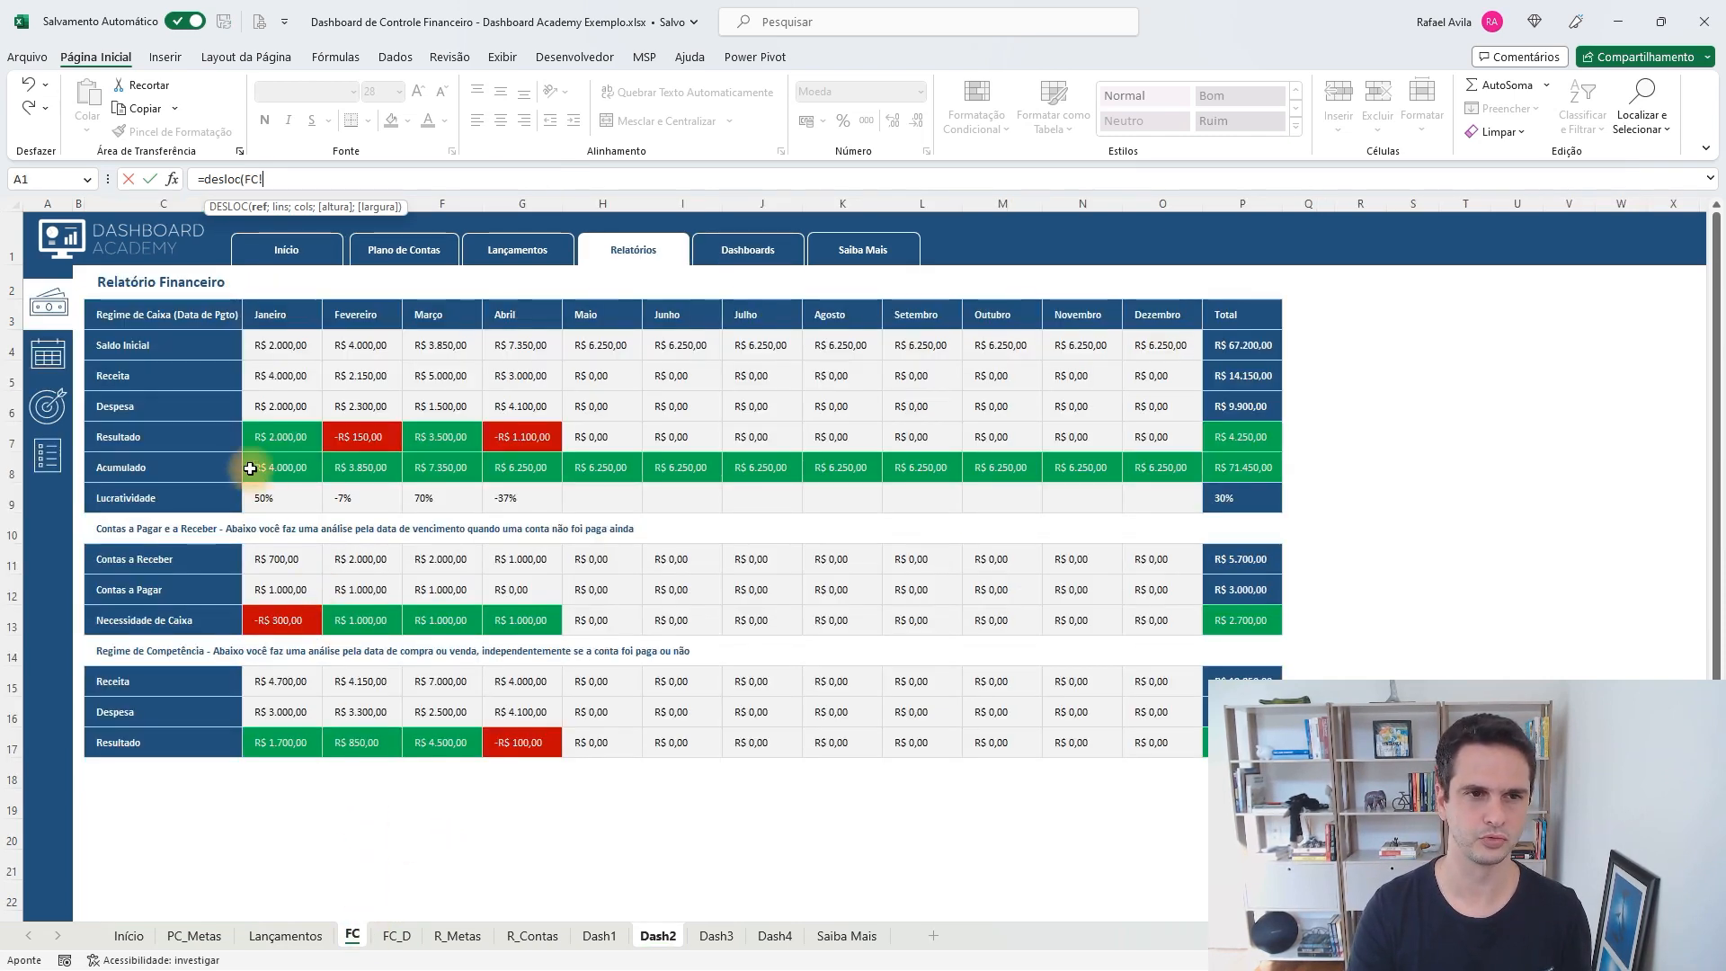
click(189, 375)
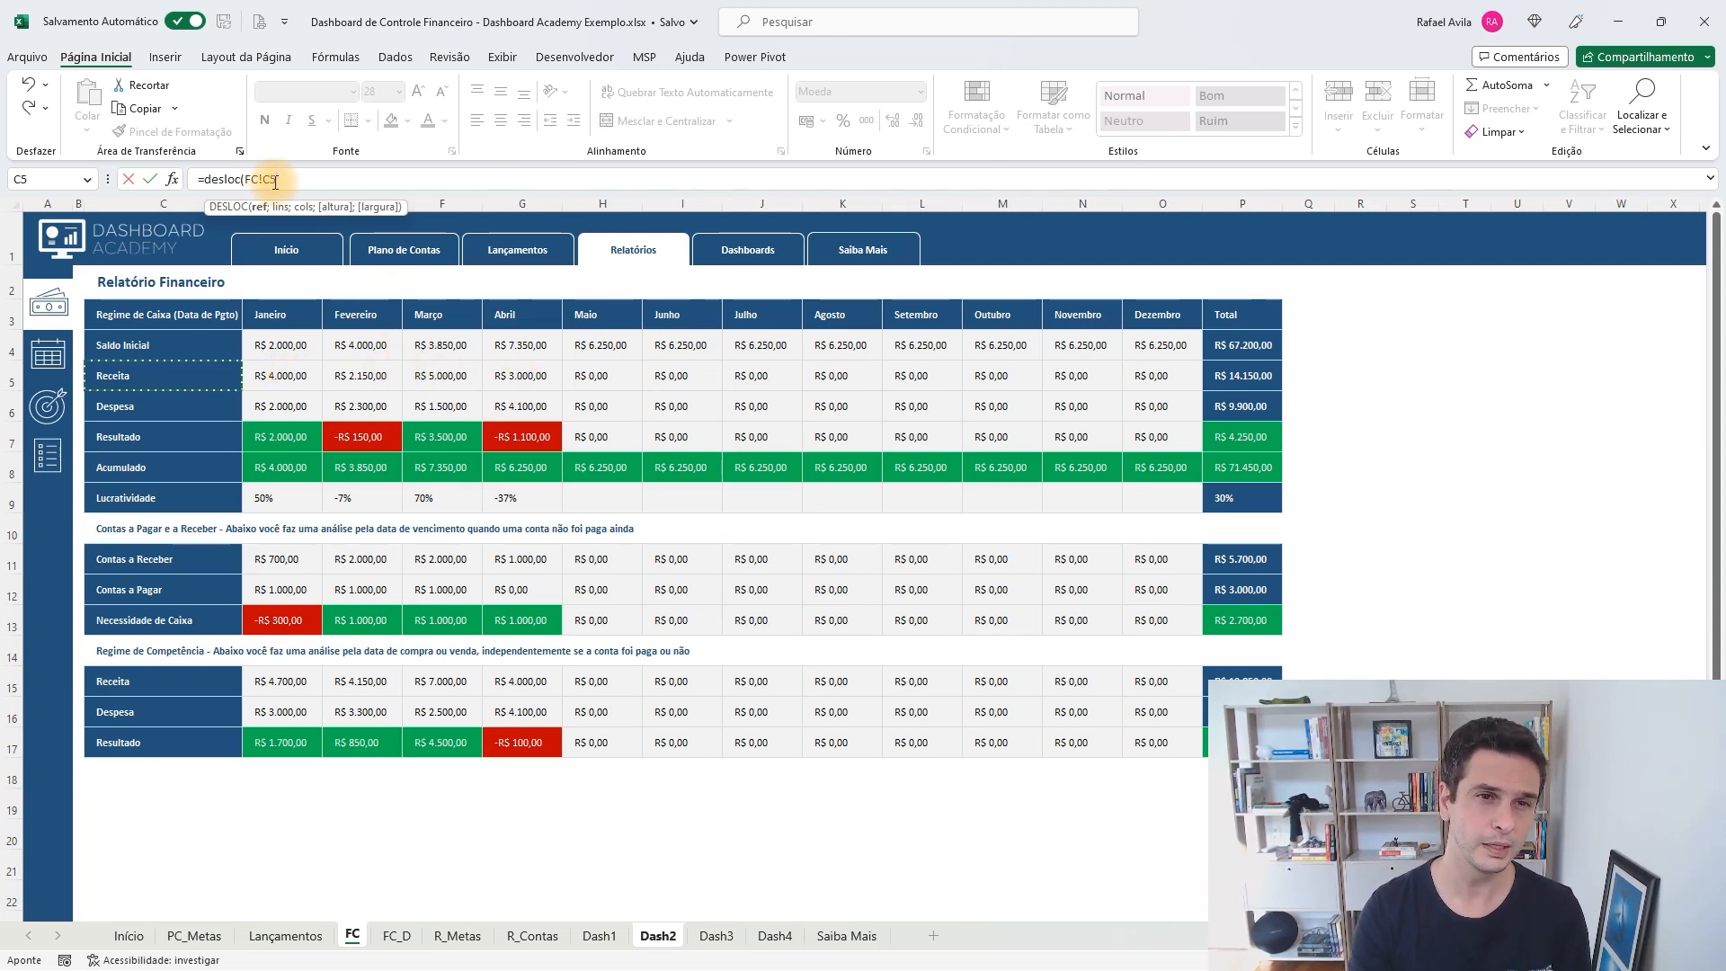
text(;0;)
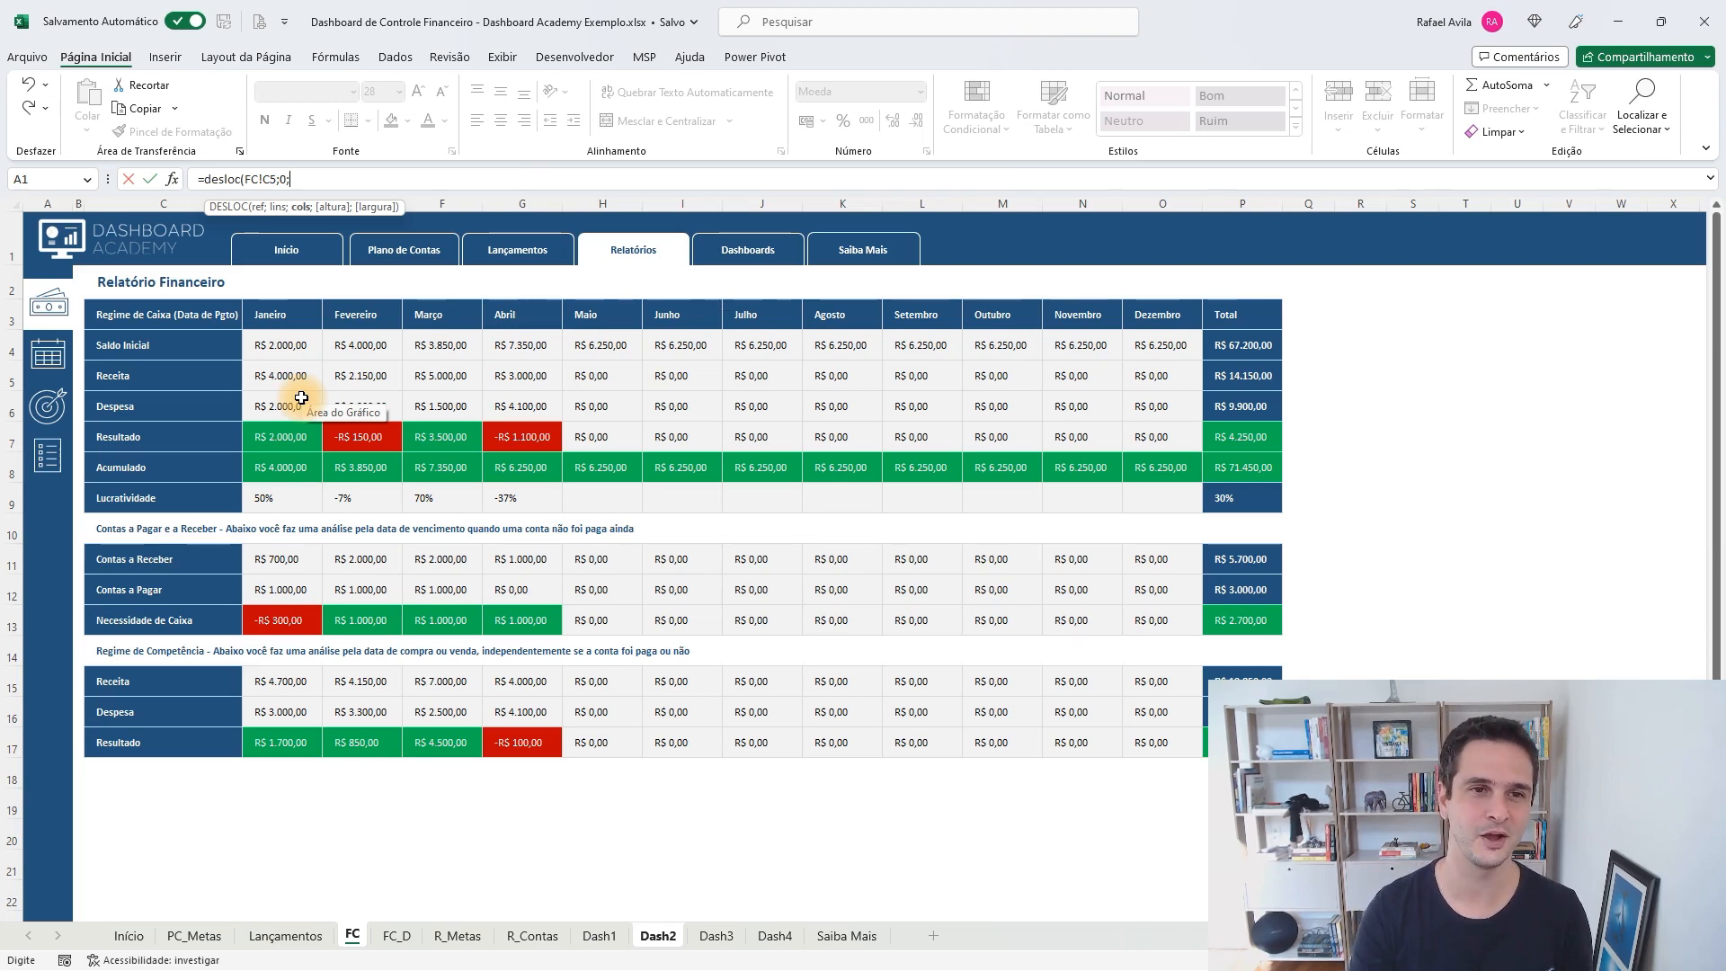
key(ctrl+Page_Down)
key(ctrl+Page_Down)
key(ctrl+Page_Down)
key(ctrl+Page_Down)
key(ctrl+Page_Down)
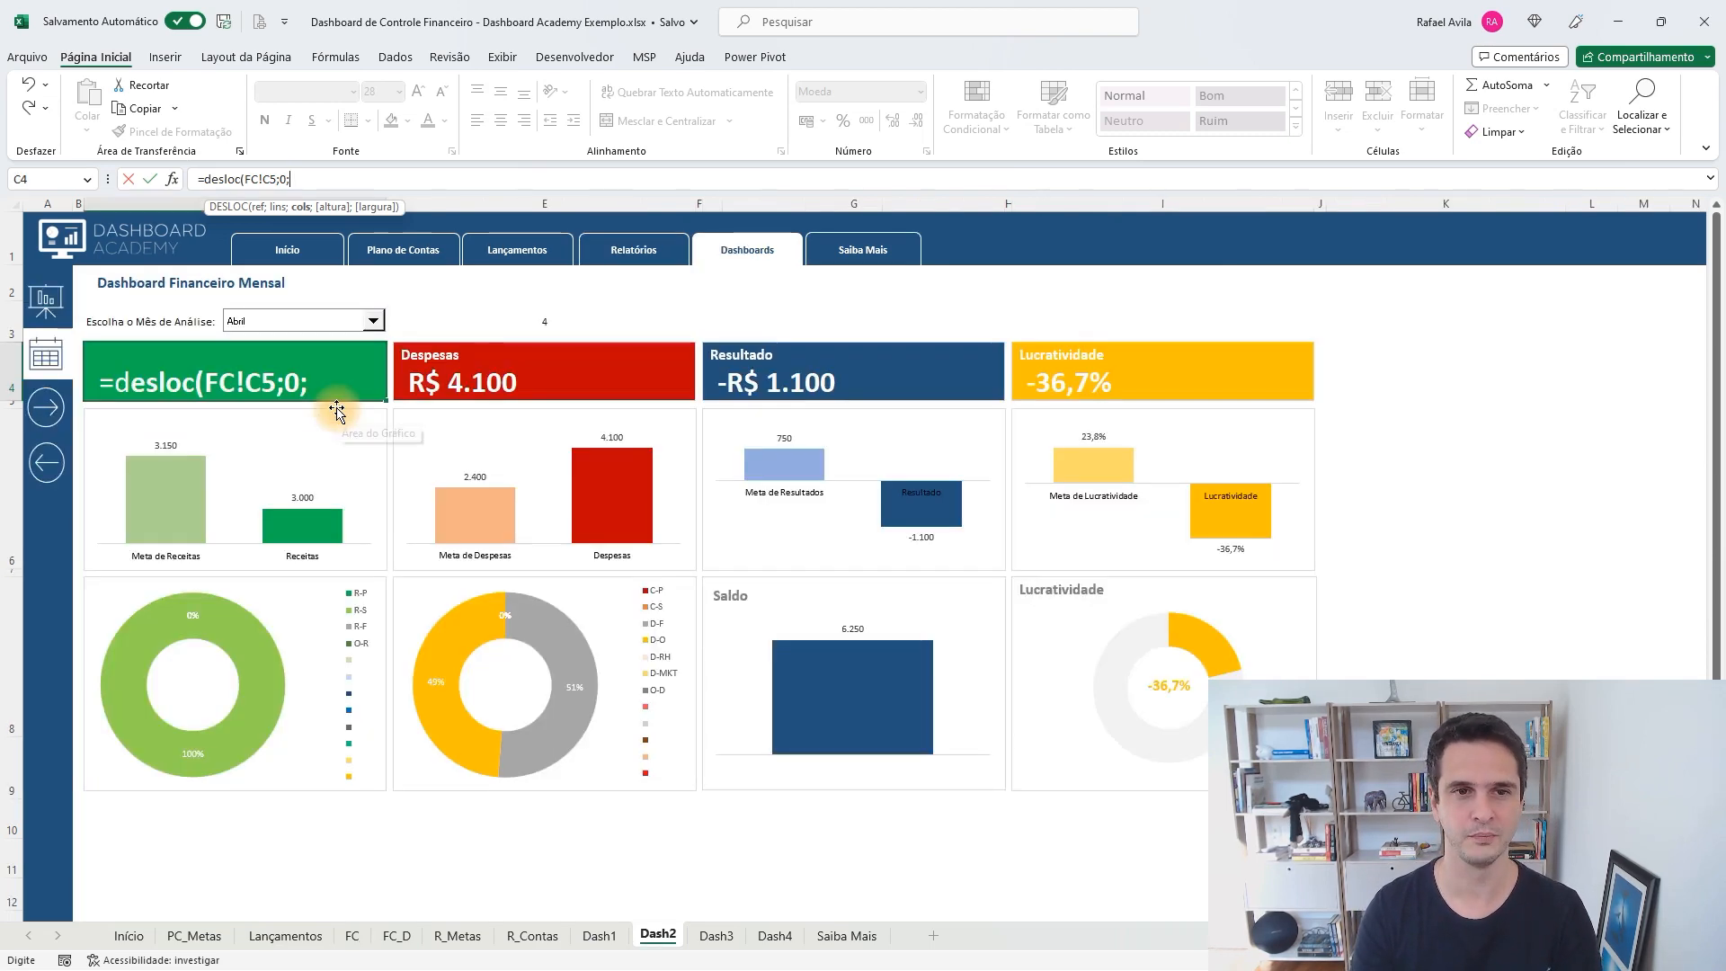
click(513, 325)
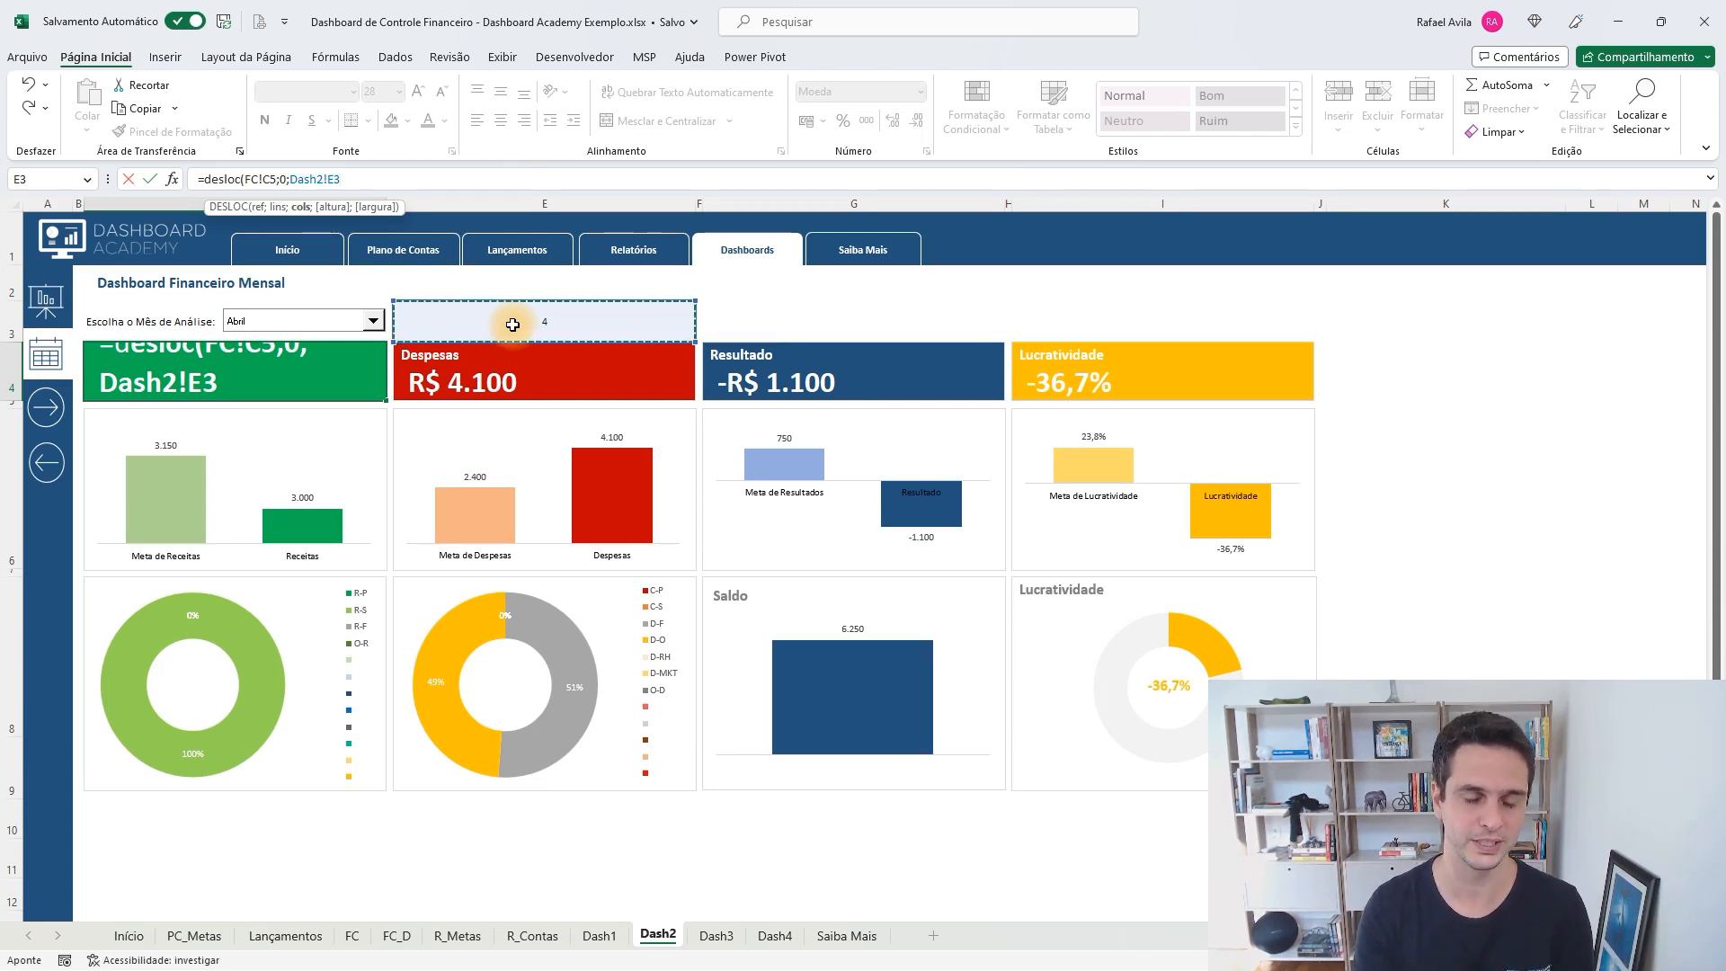
text())
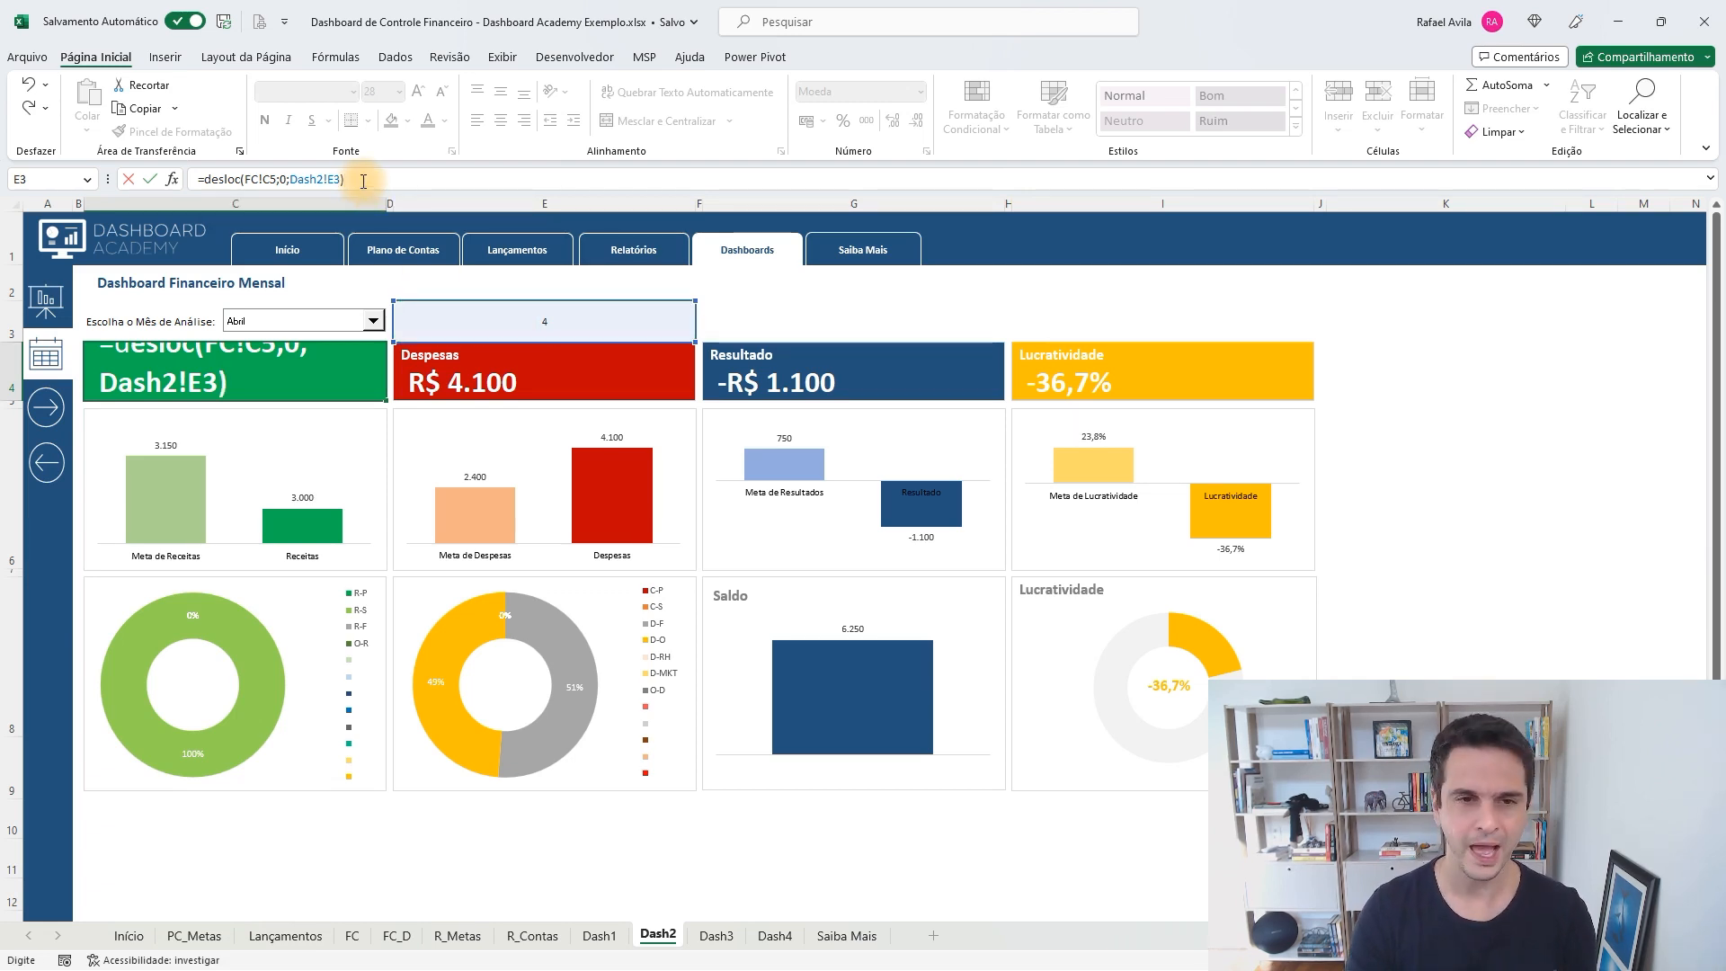
key(Return)
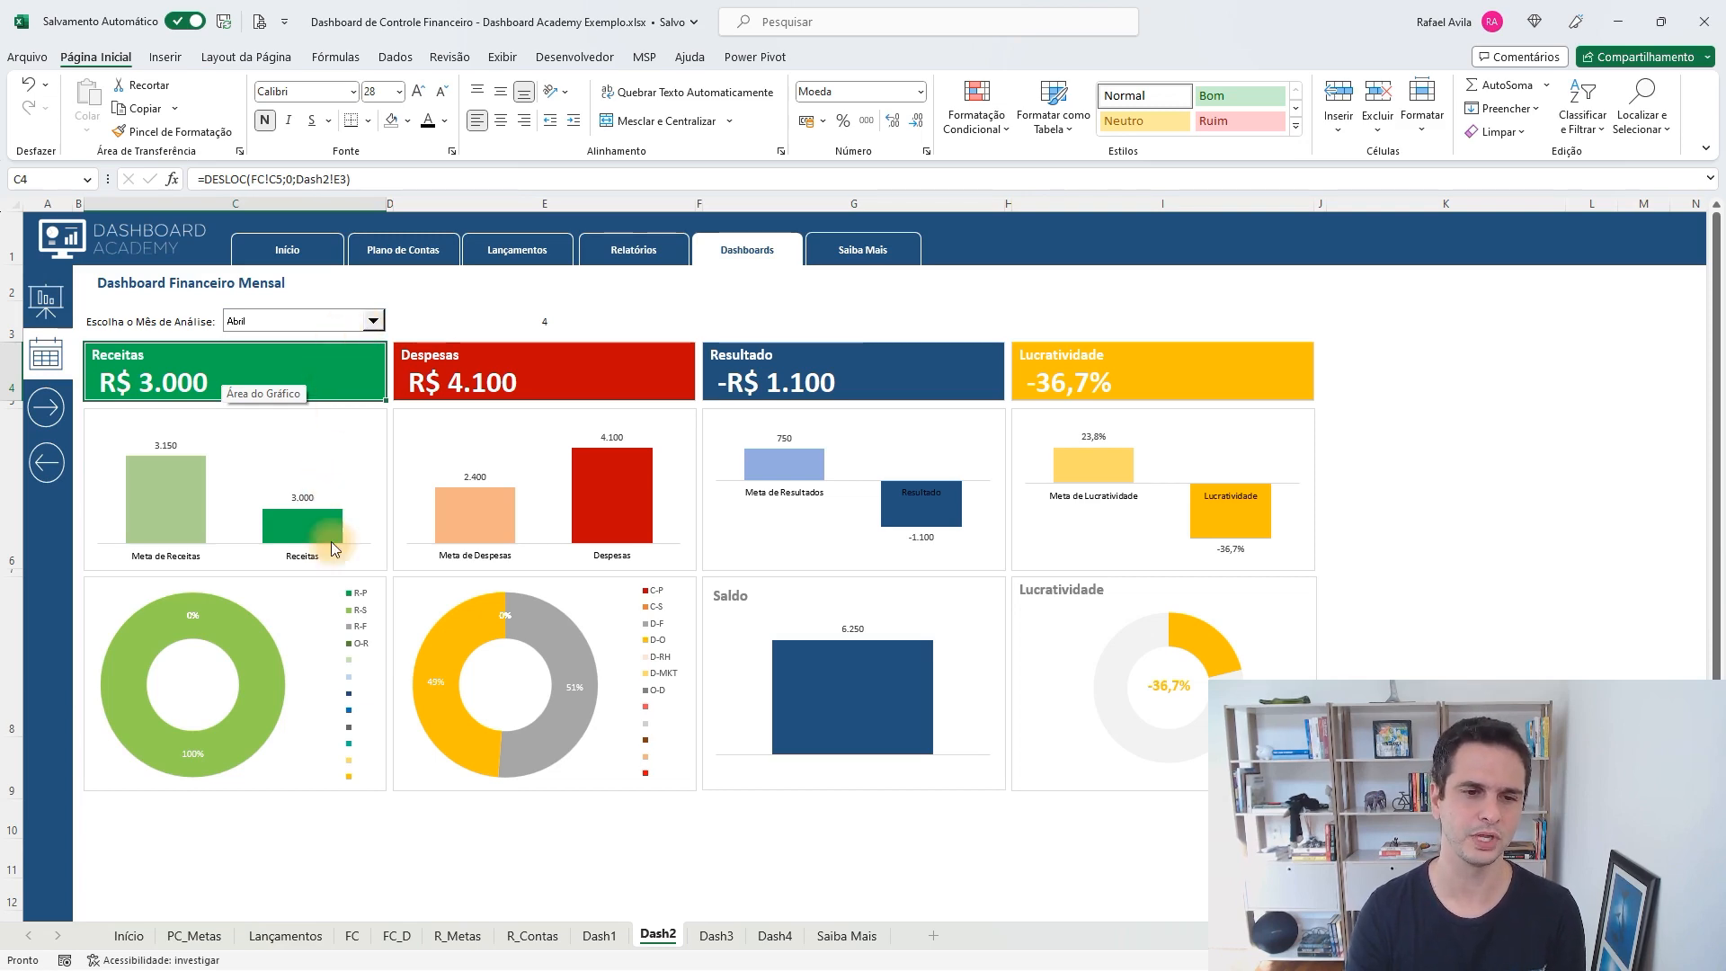
Trace the DESLOC offset on the FC sheet, moving from the Receita label in C5 four columns across to Abril
click(353, 936)
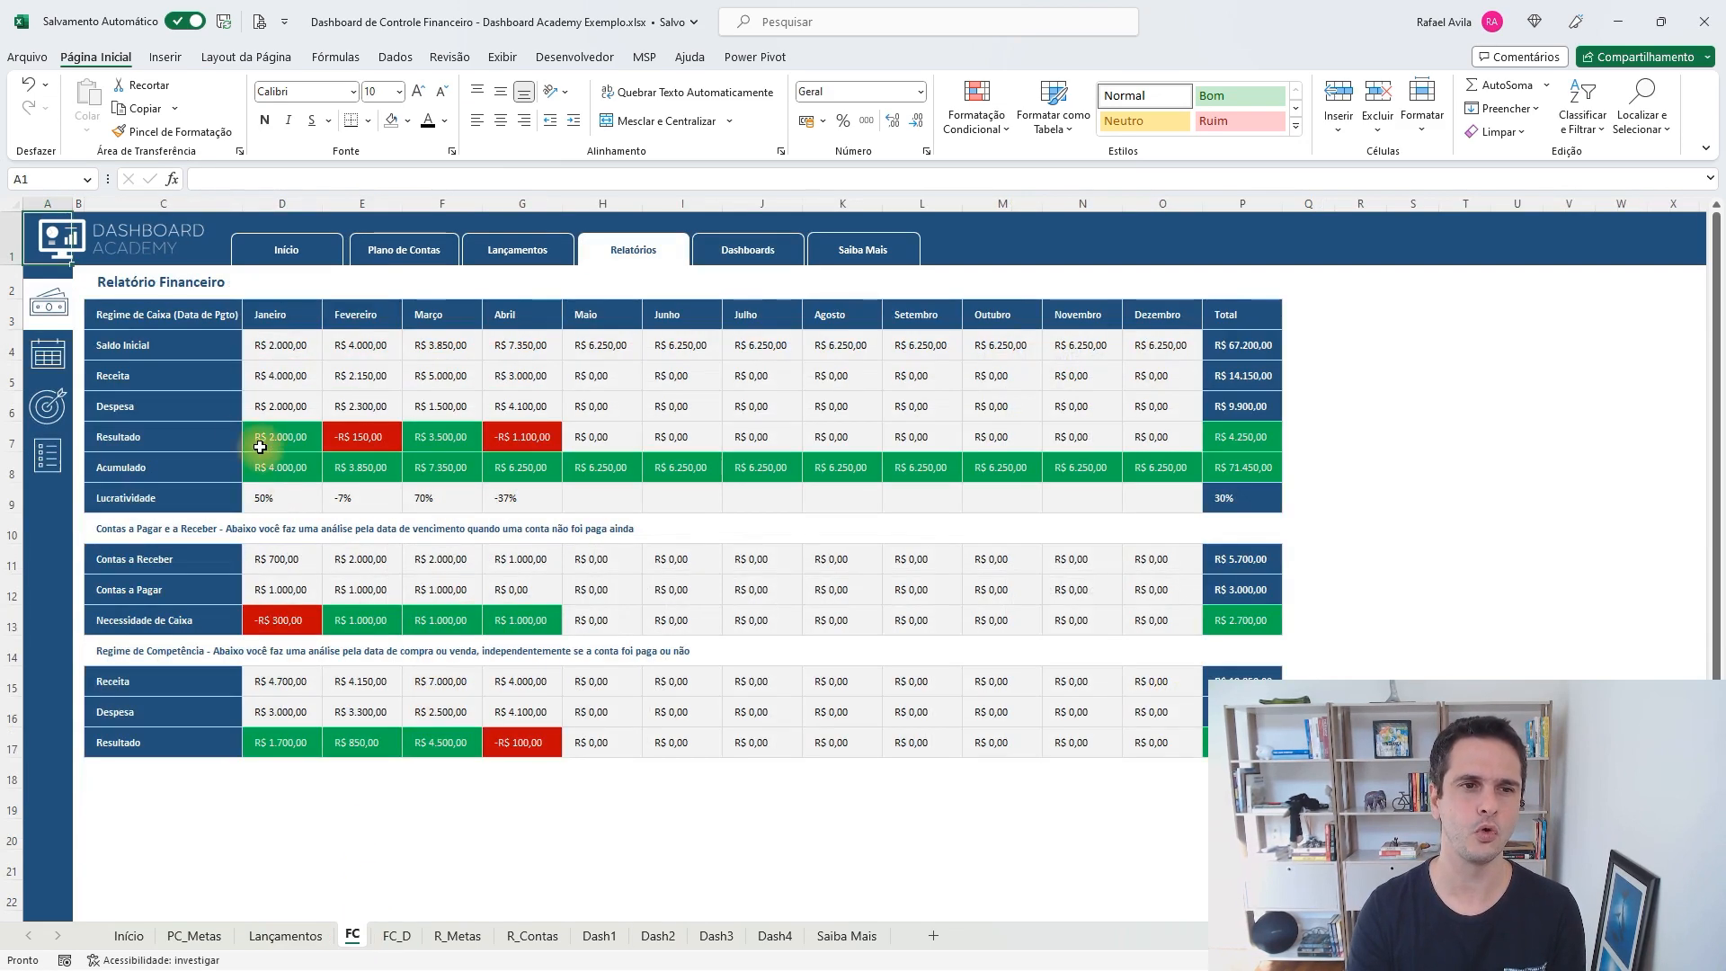
click(177, 384)
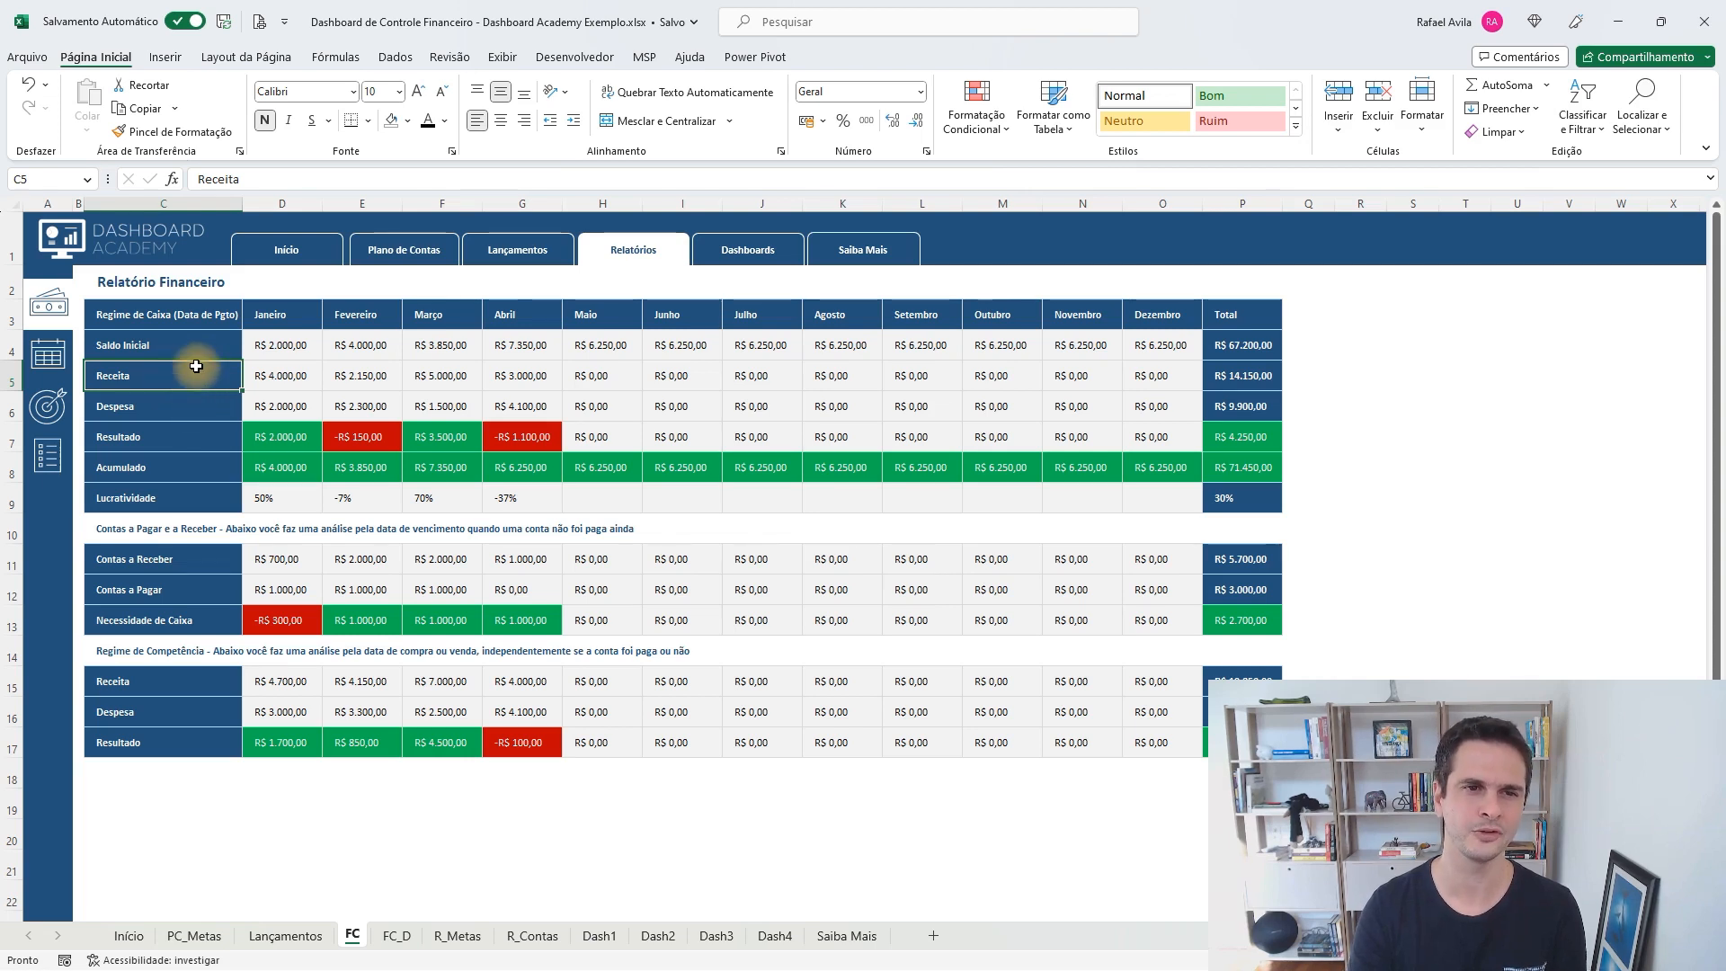
key(Right)
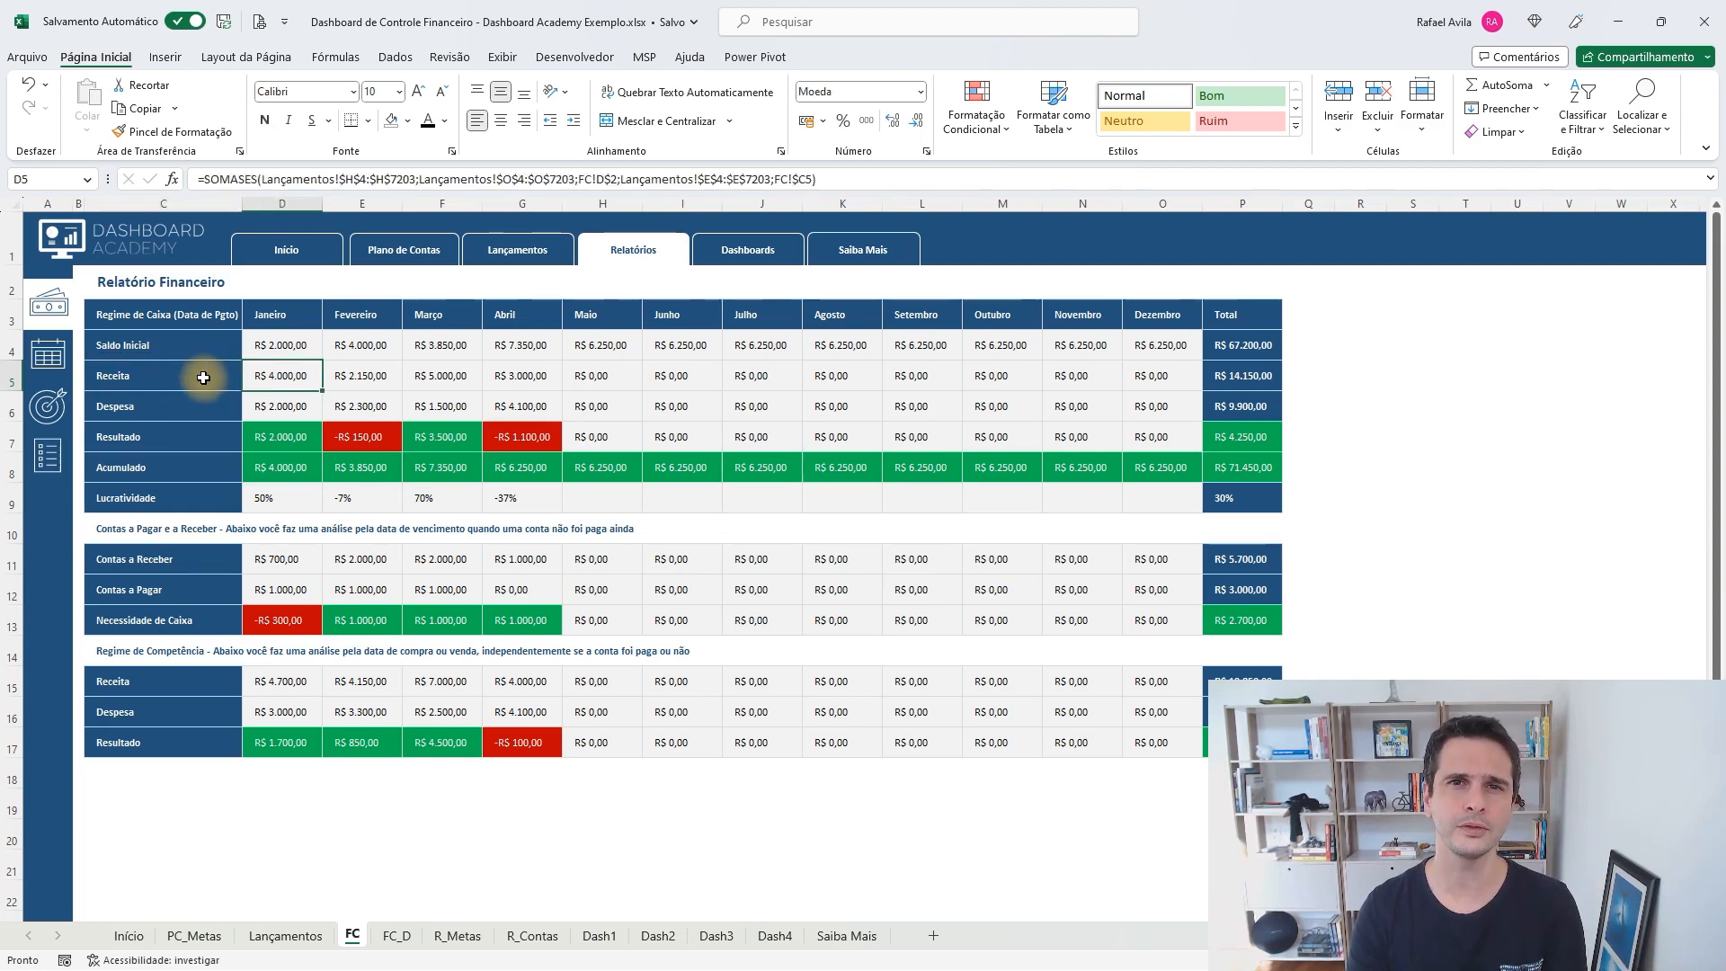
key(Right)
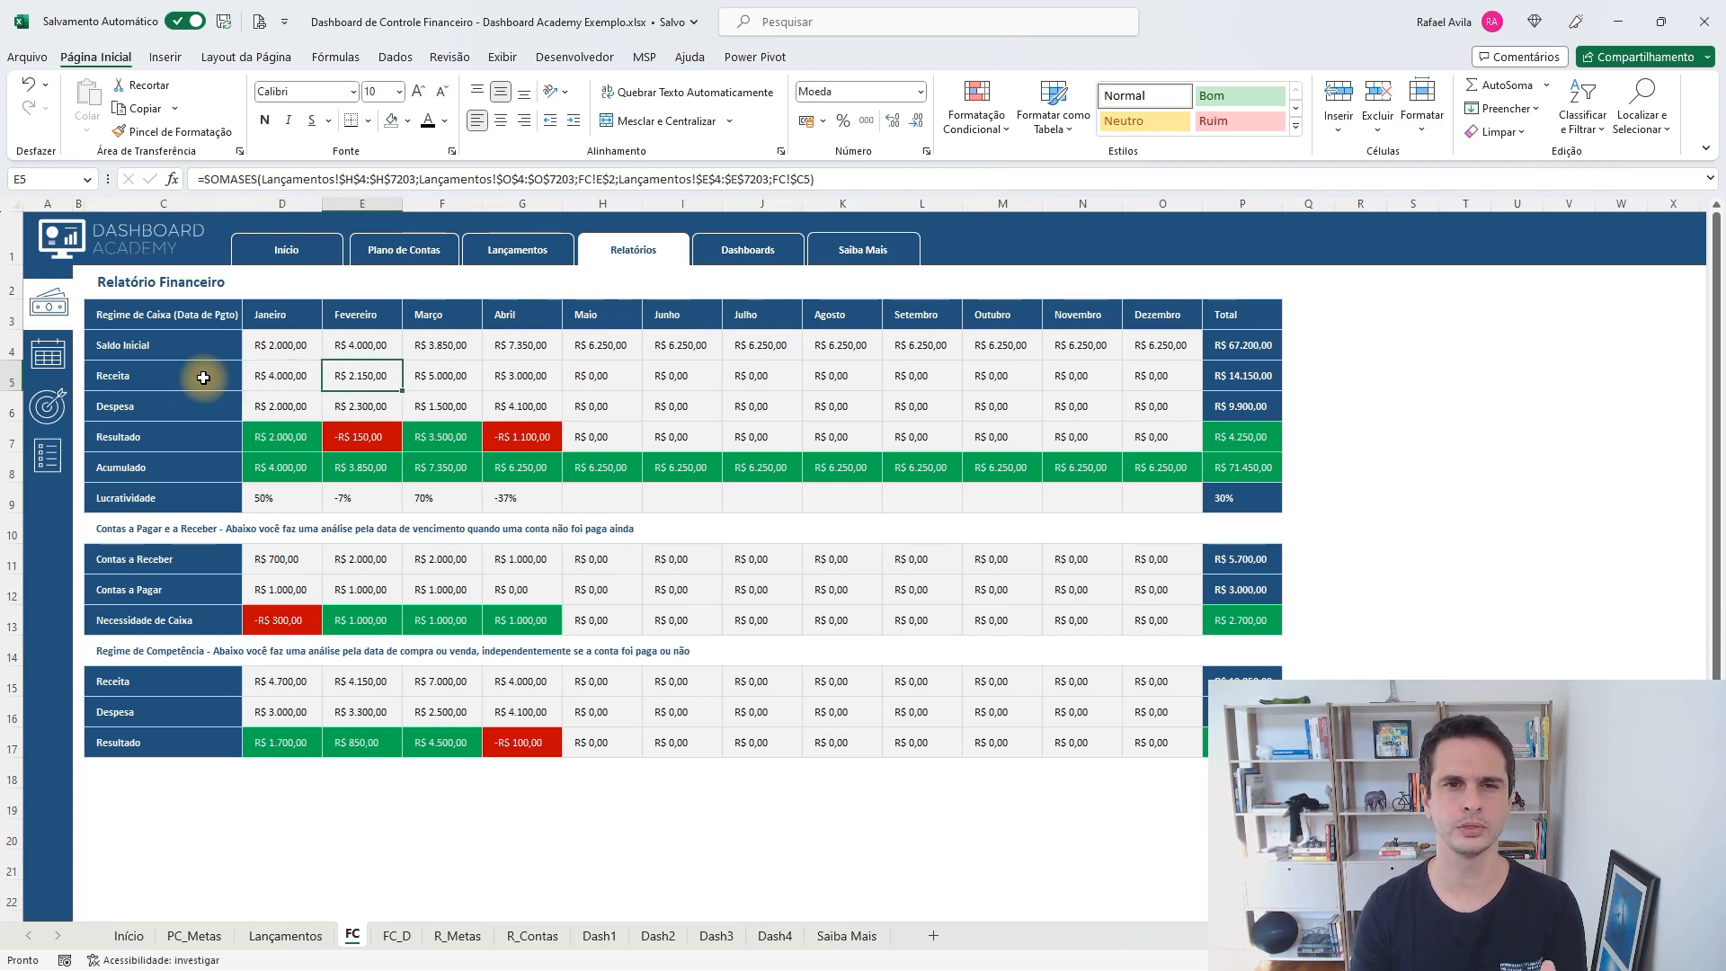
key(Right)
key(Right)
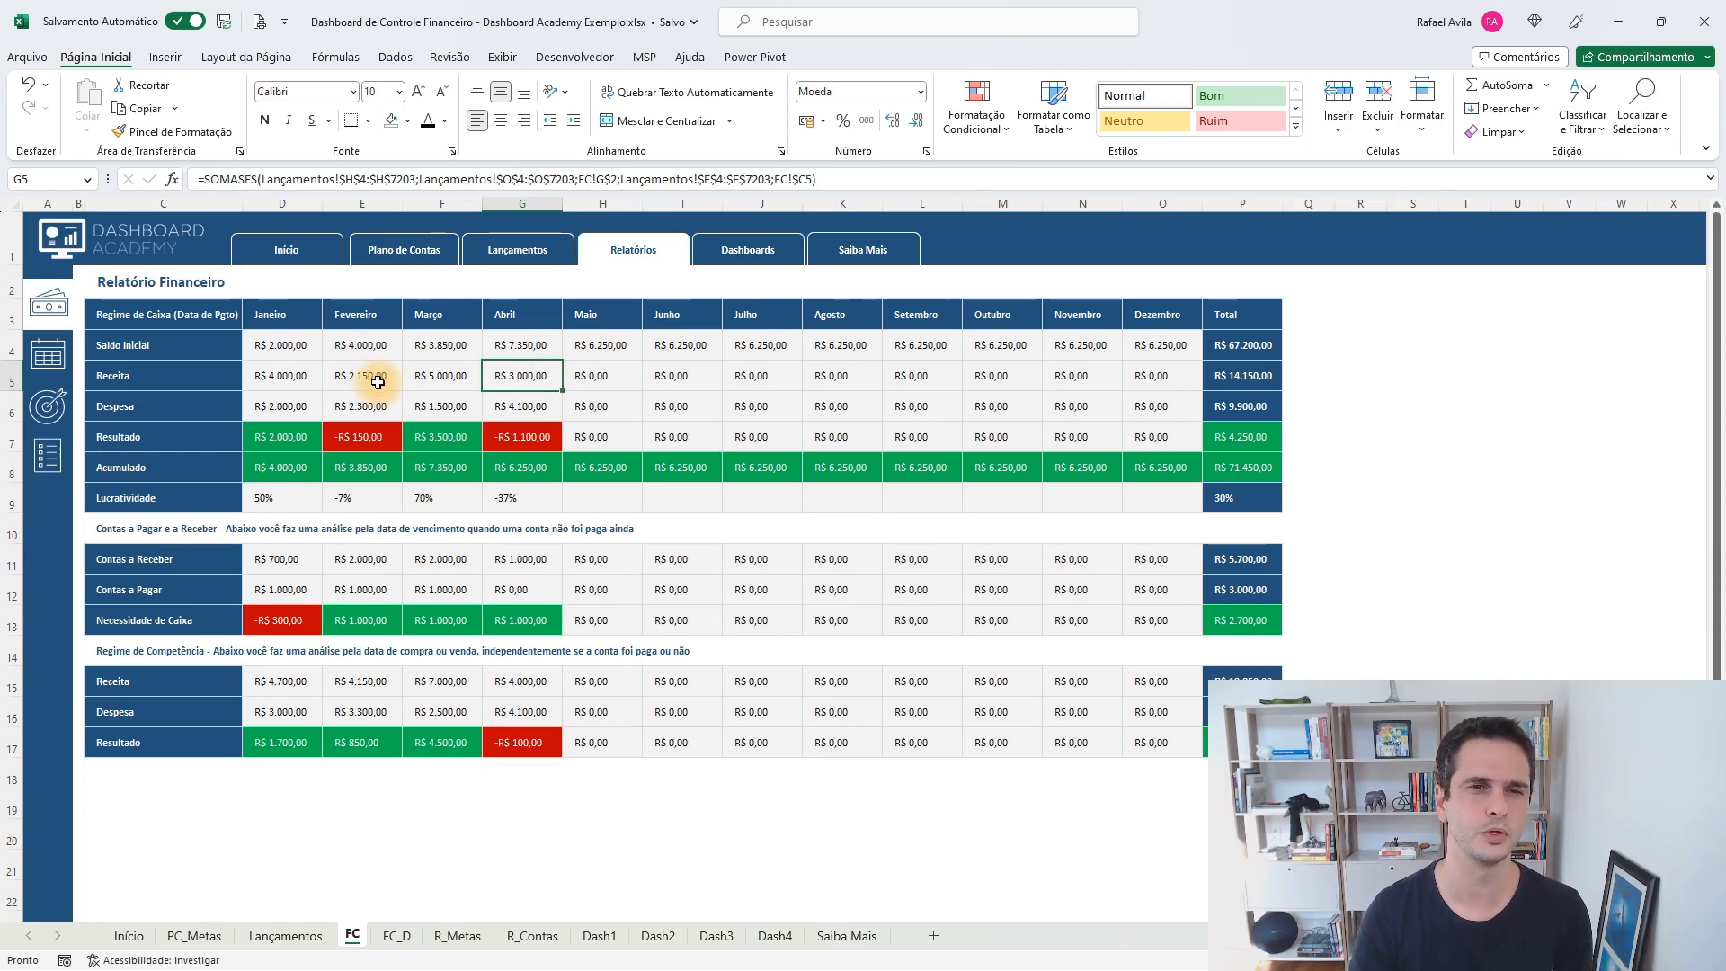
Set the analysis month on the Dash2 sheet to Fevereiro
click(666, 937)
click(368, 319)
click(341, 354)
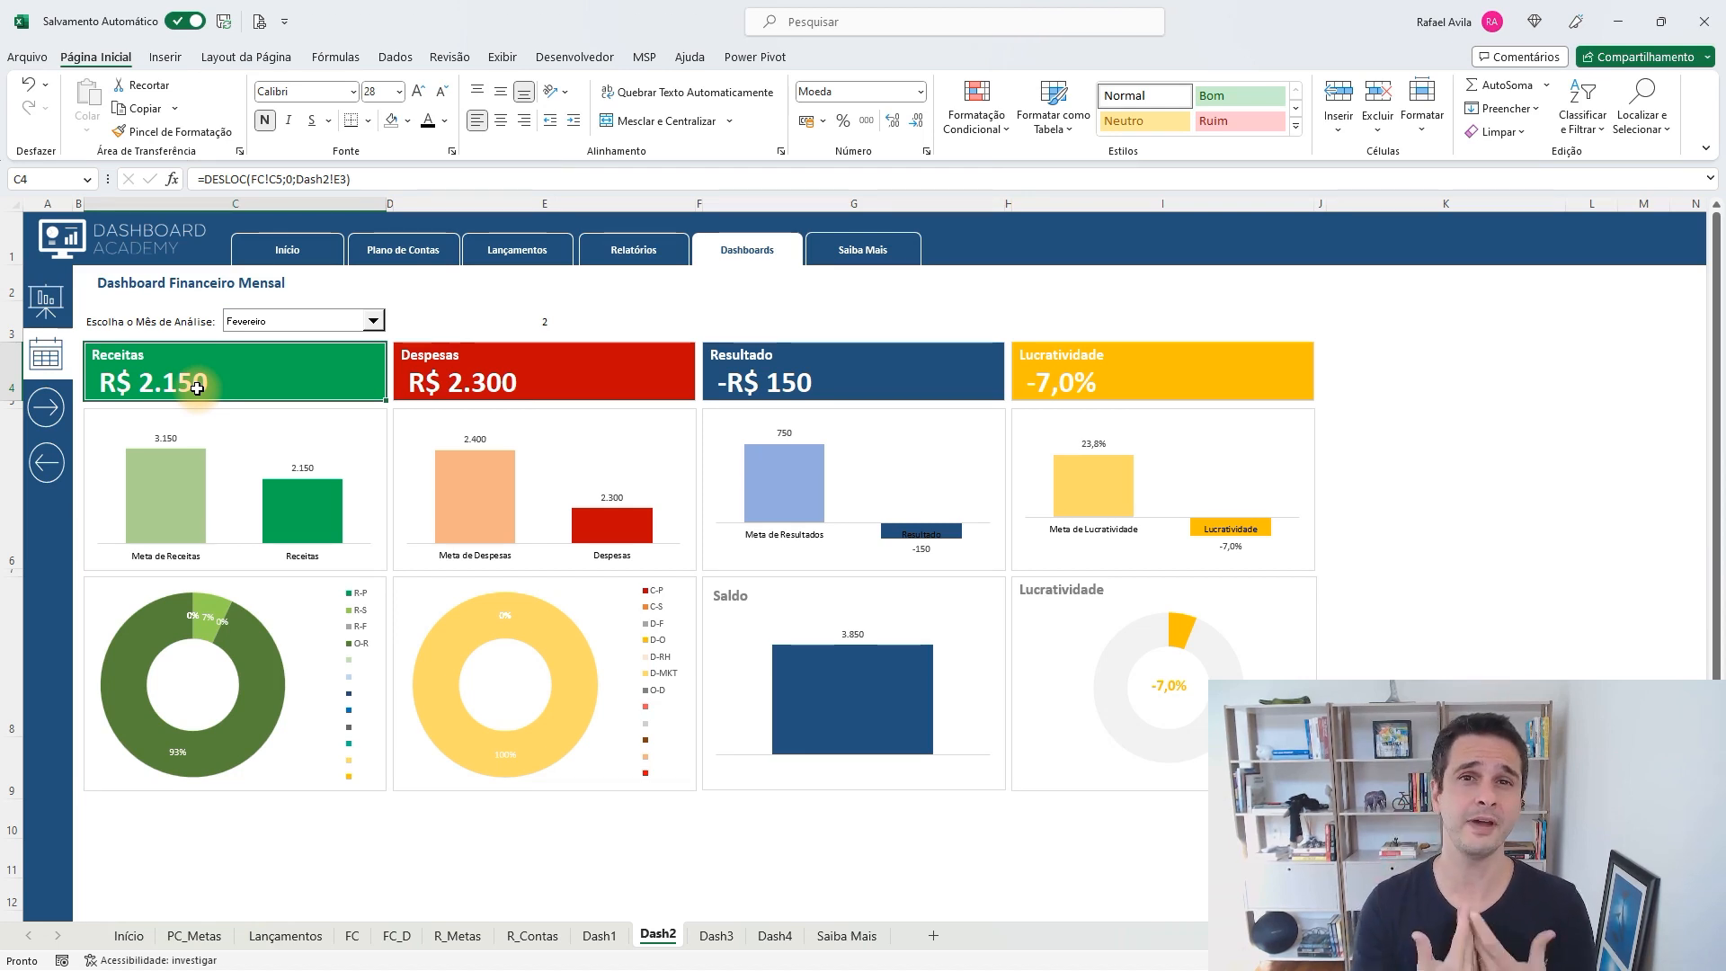
Examine the formulas behind the Despesas, Resultado and Lucratividade cards without changing them
click(536, 392)
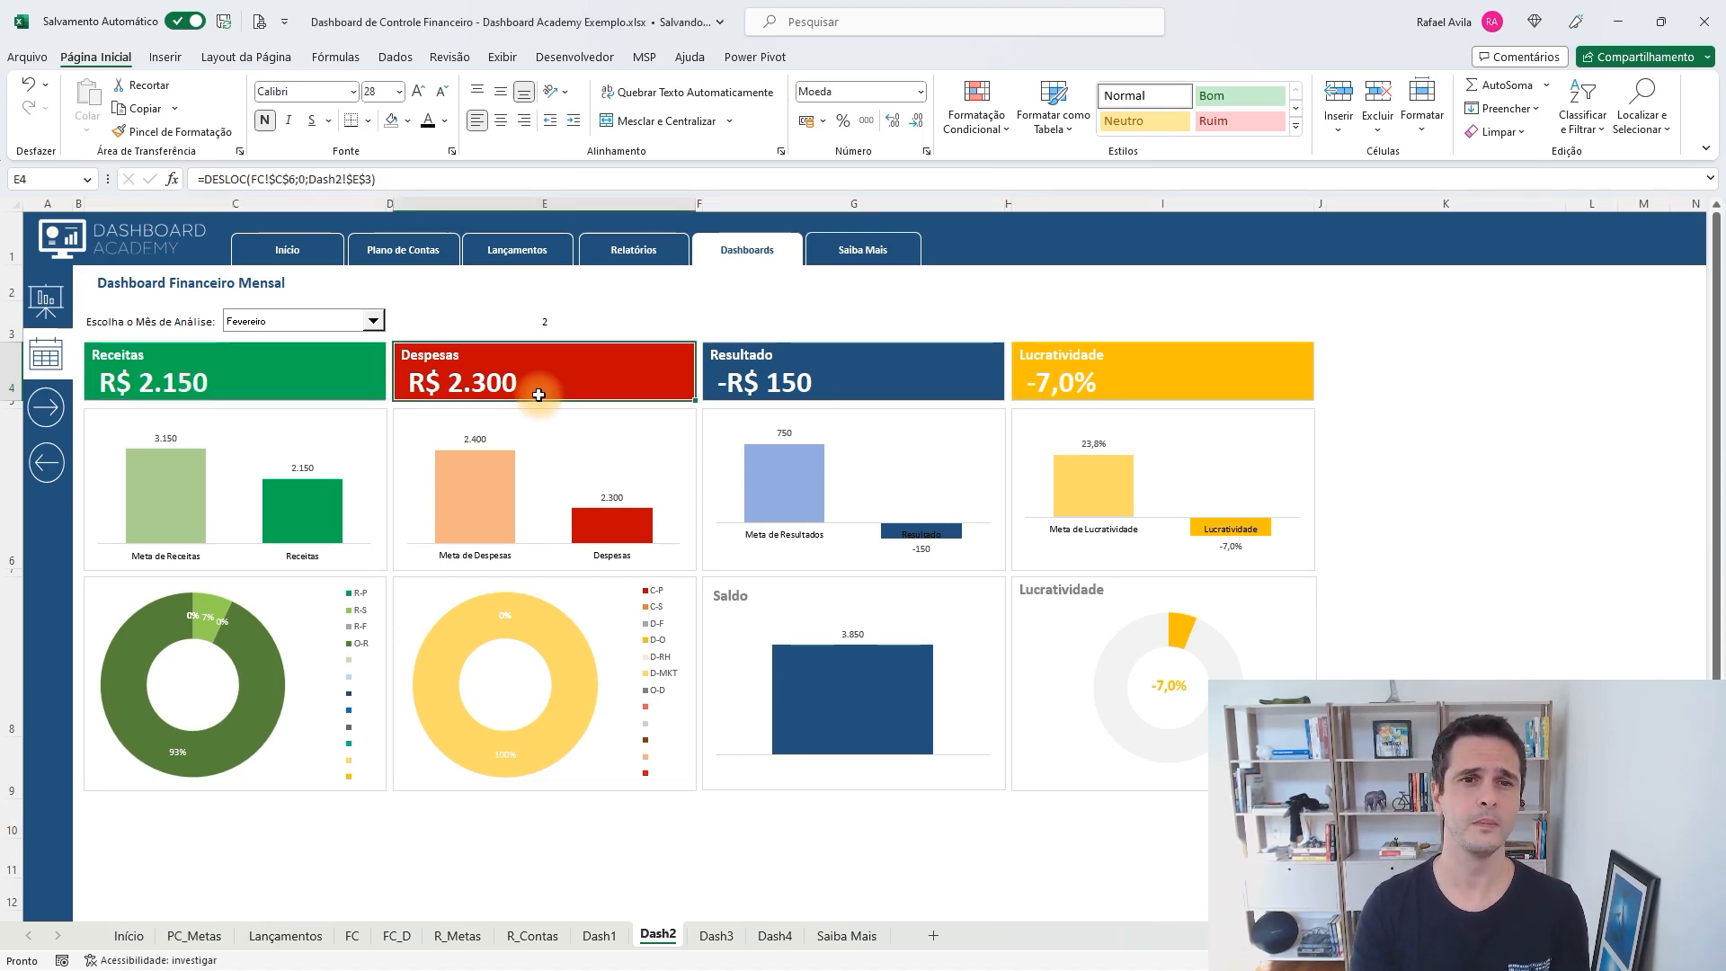
click(791, 368)
click(1095, 359)
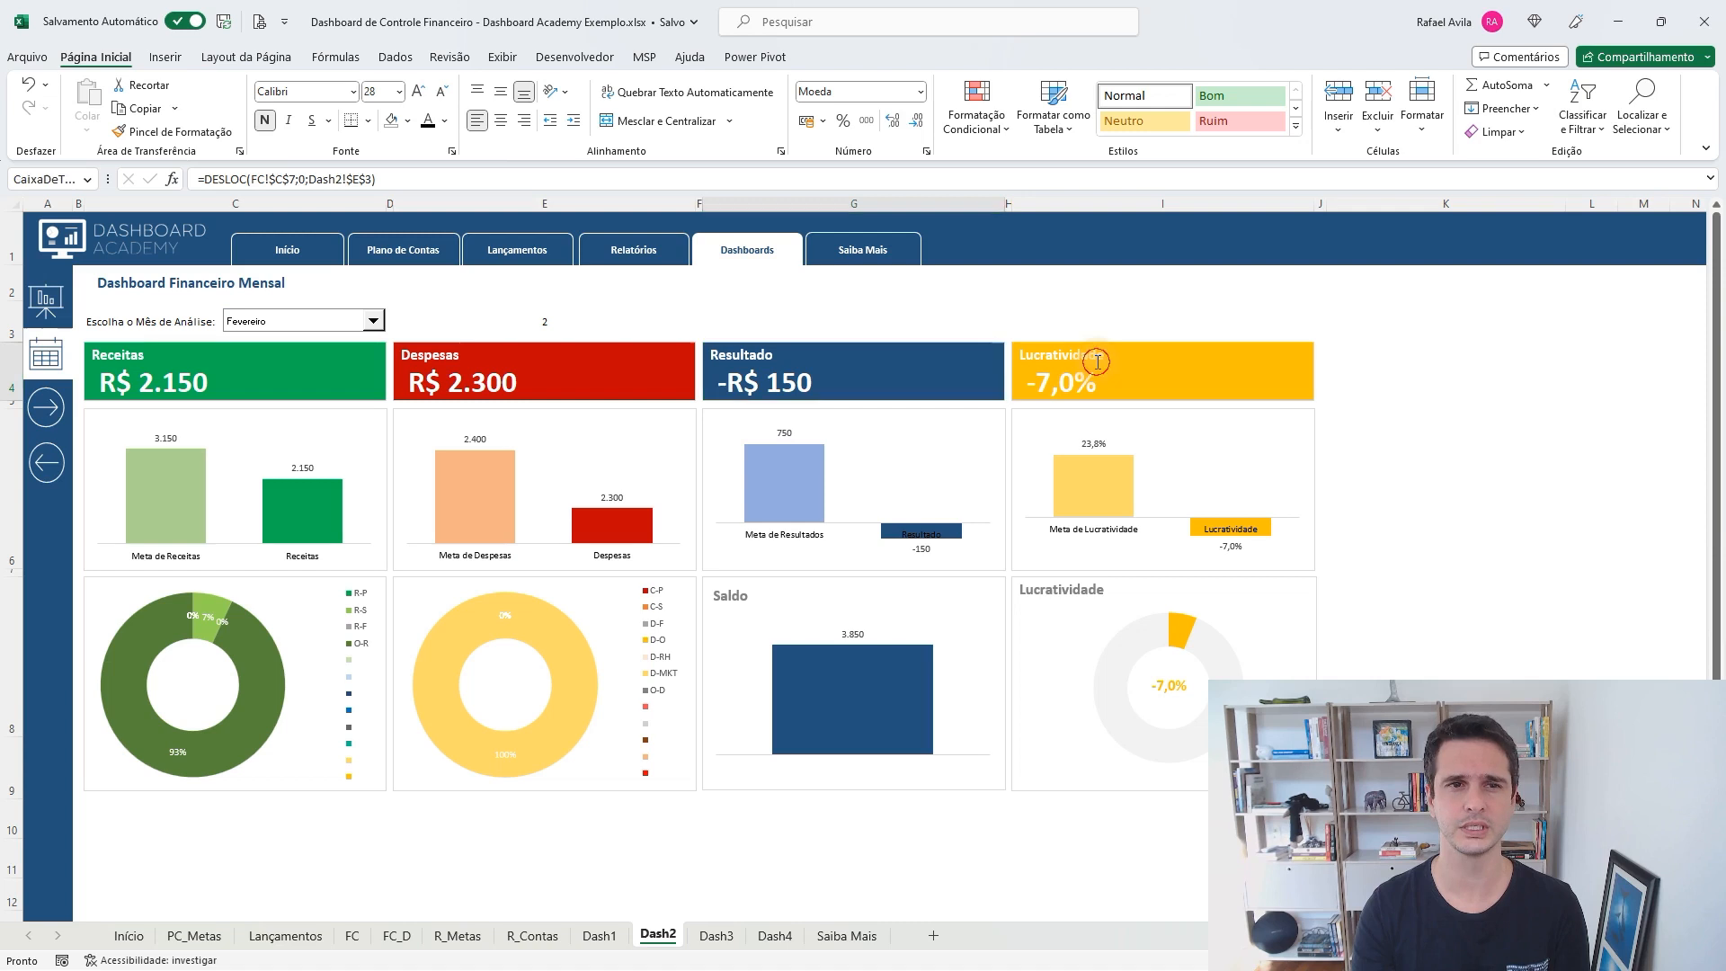
click(1161, 382)
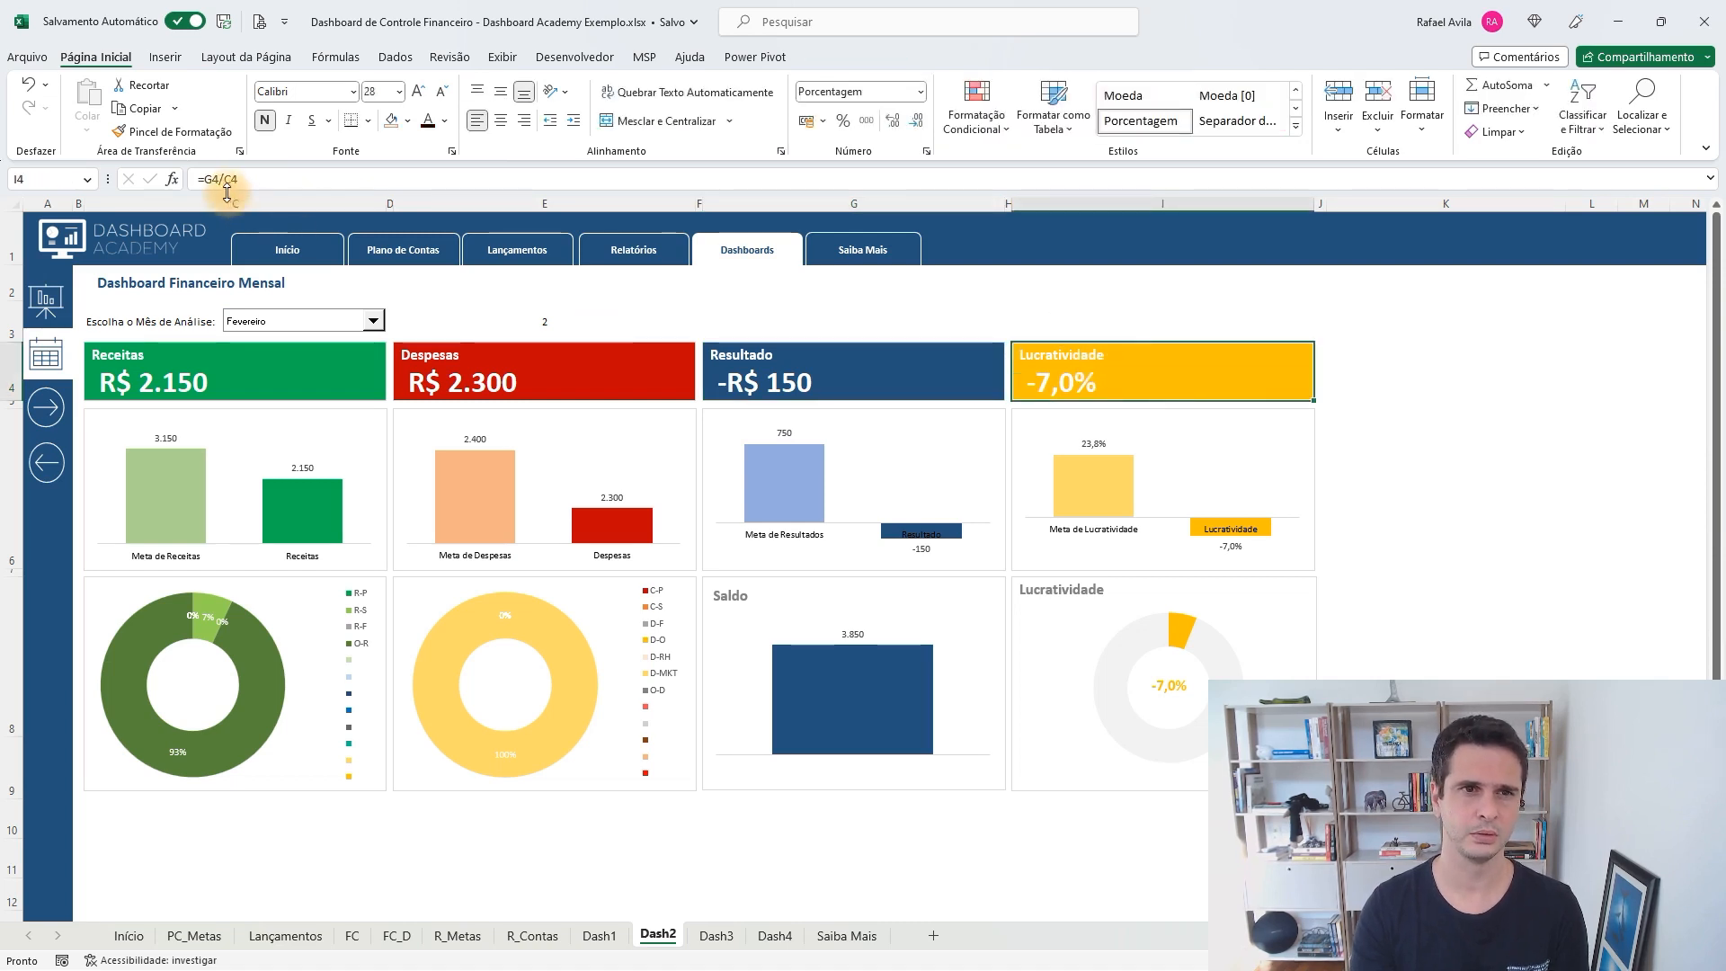
click(910, 385)
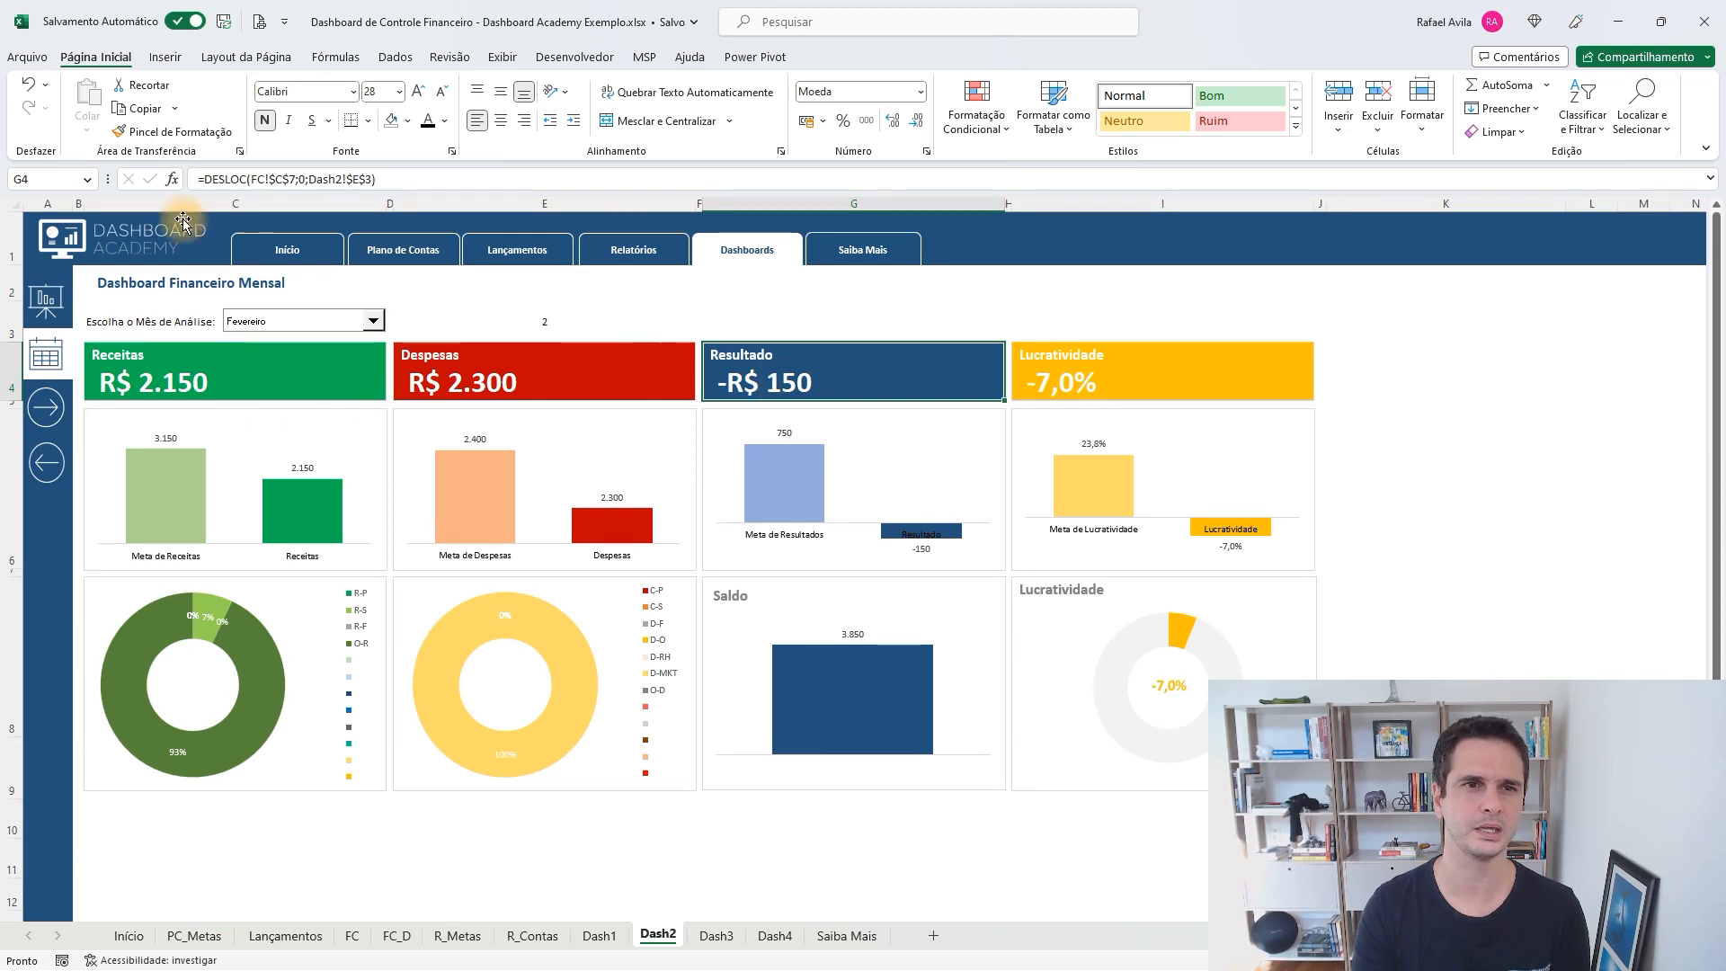
click(290, 180)
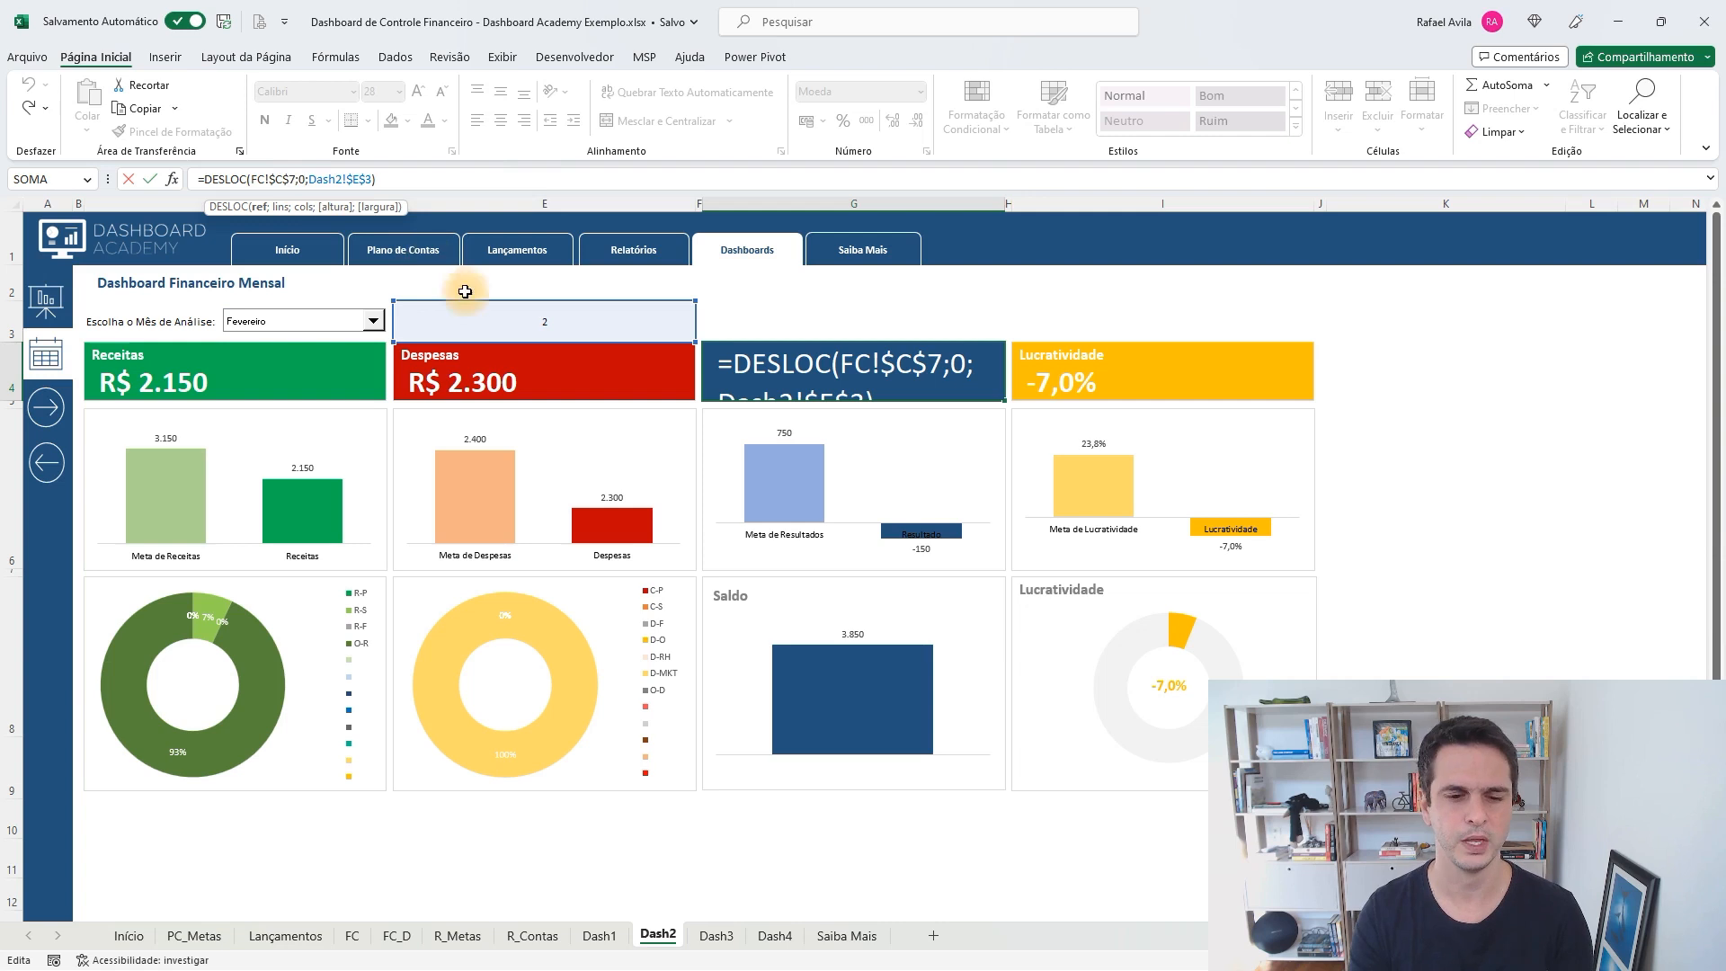
key(Escape)
Check the Resultado and Despesa reference labels on the FC sheet, and return to the Receitas card on Dash2
click(365, 936)
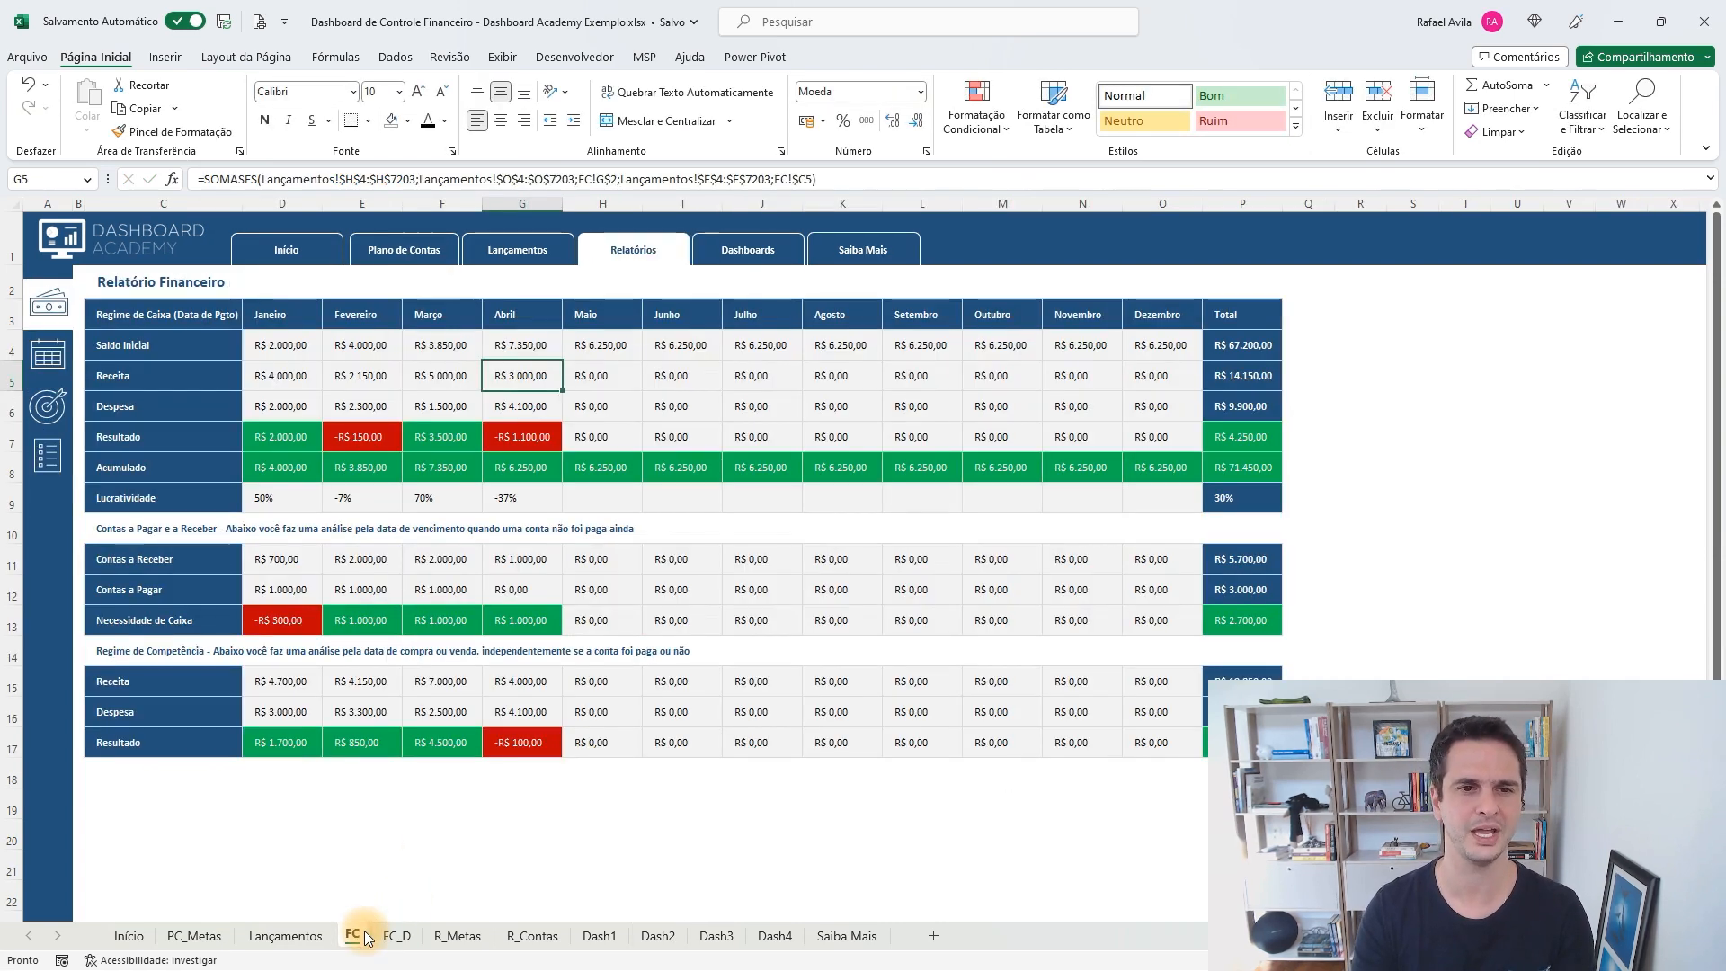
click(193, 446)
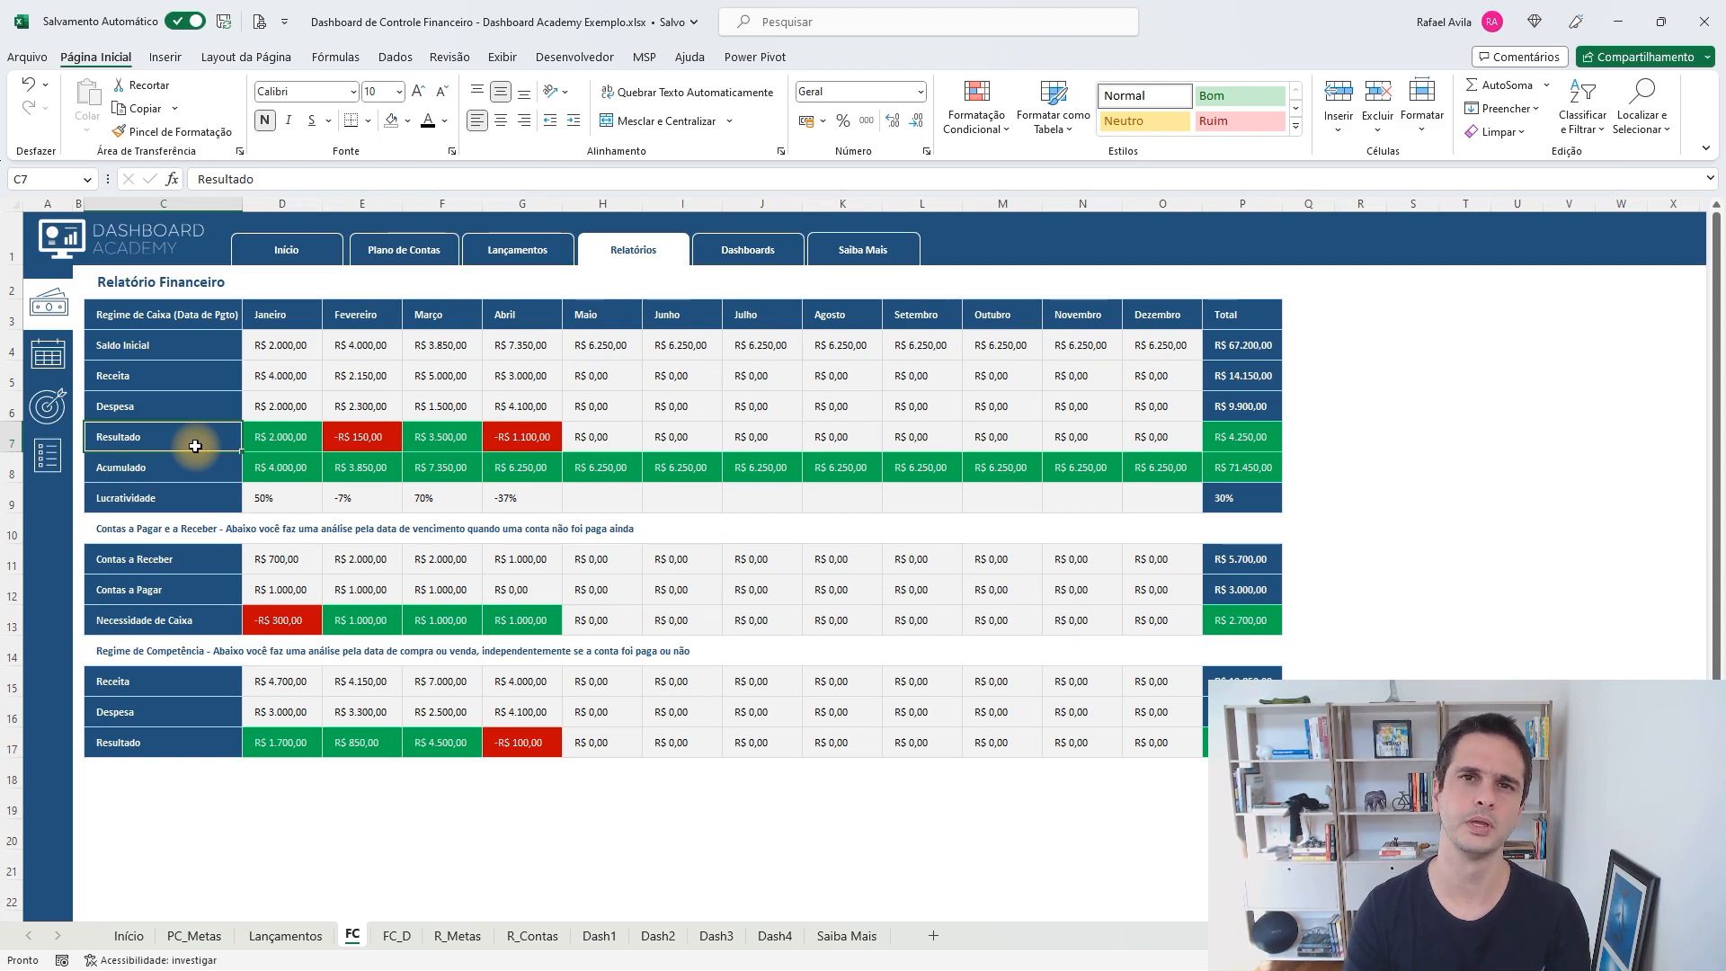
click(200, 411)
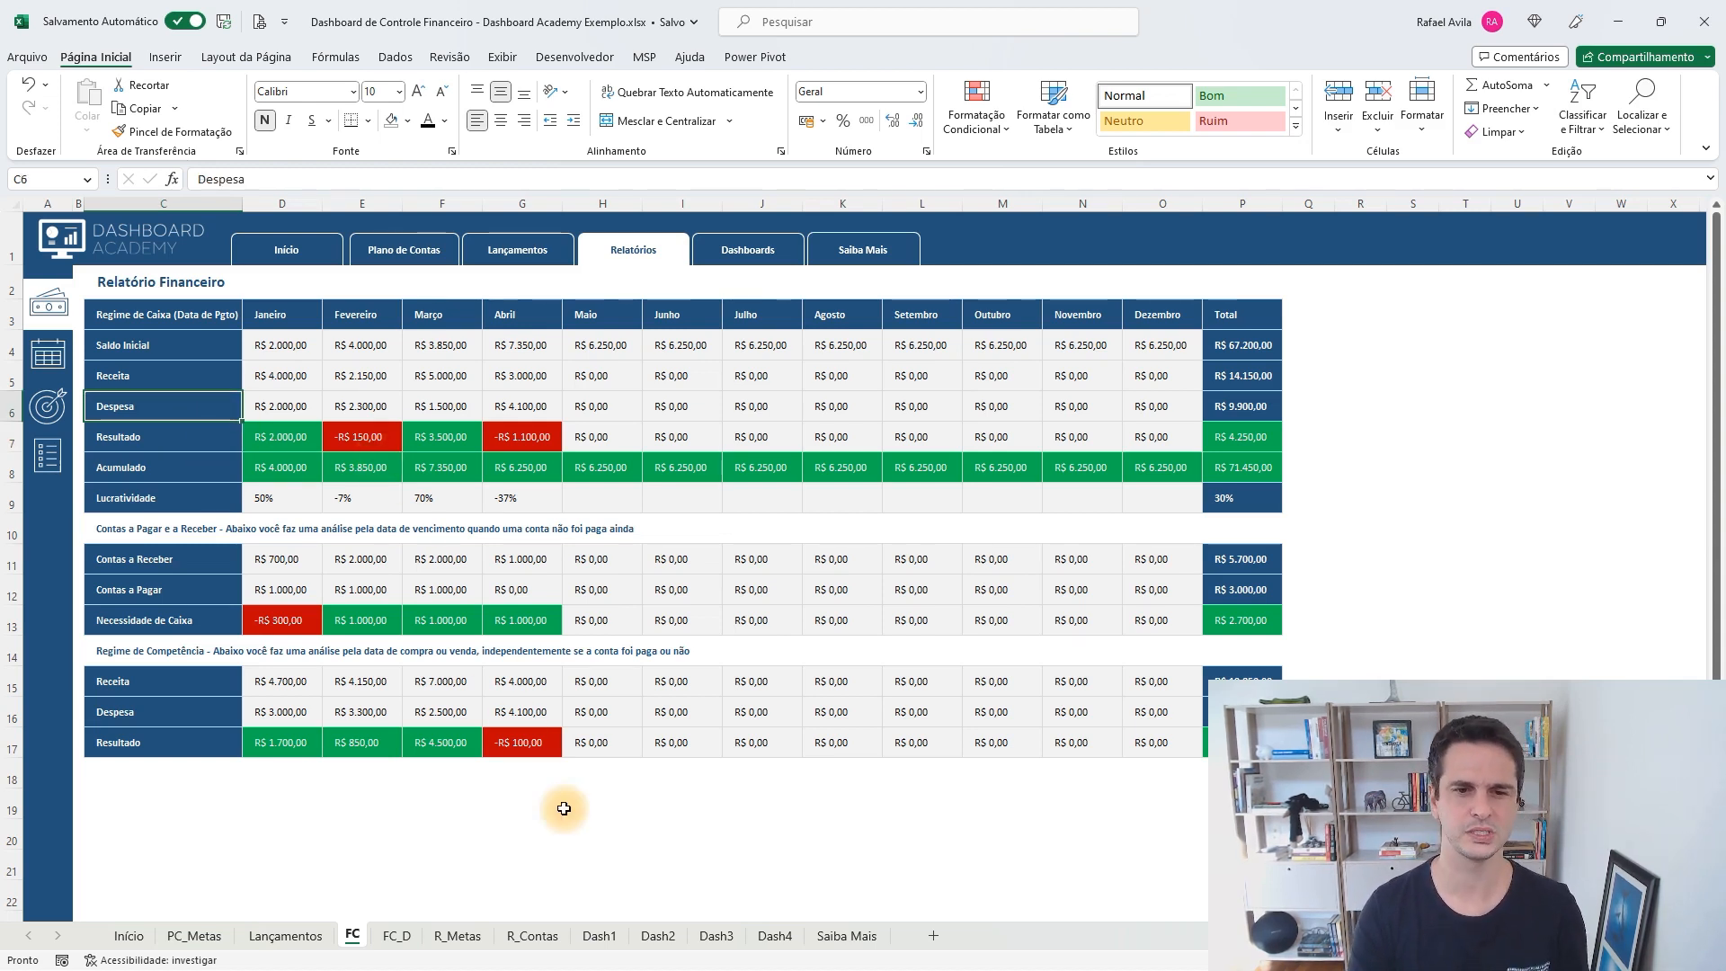
click(660, 936)
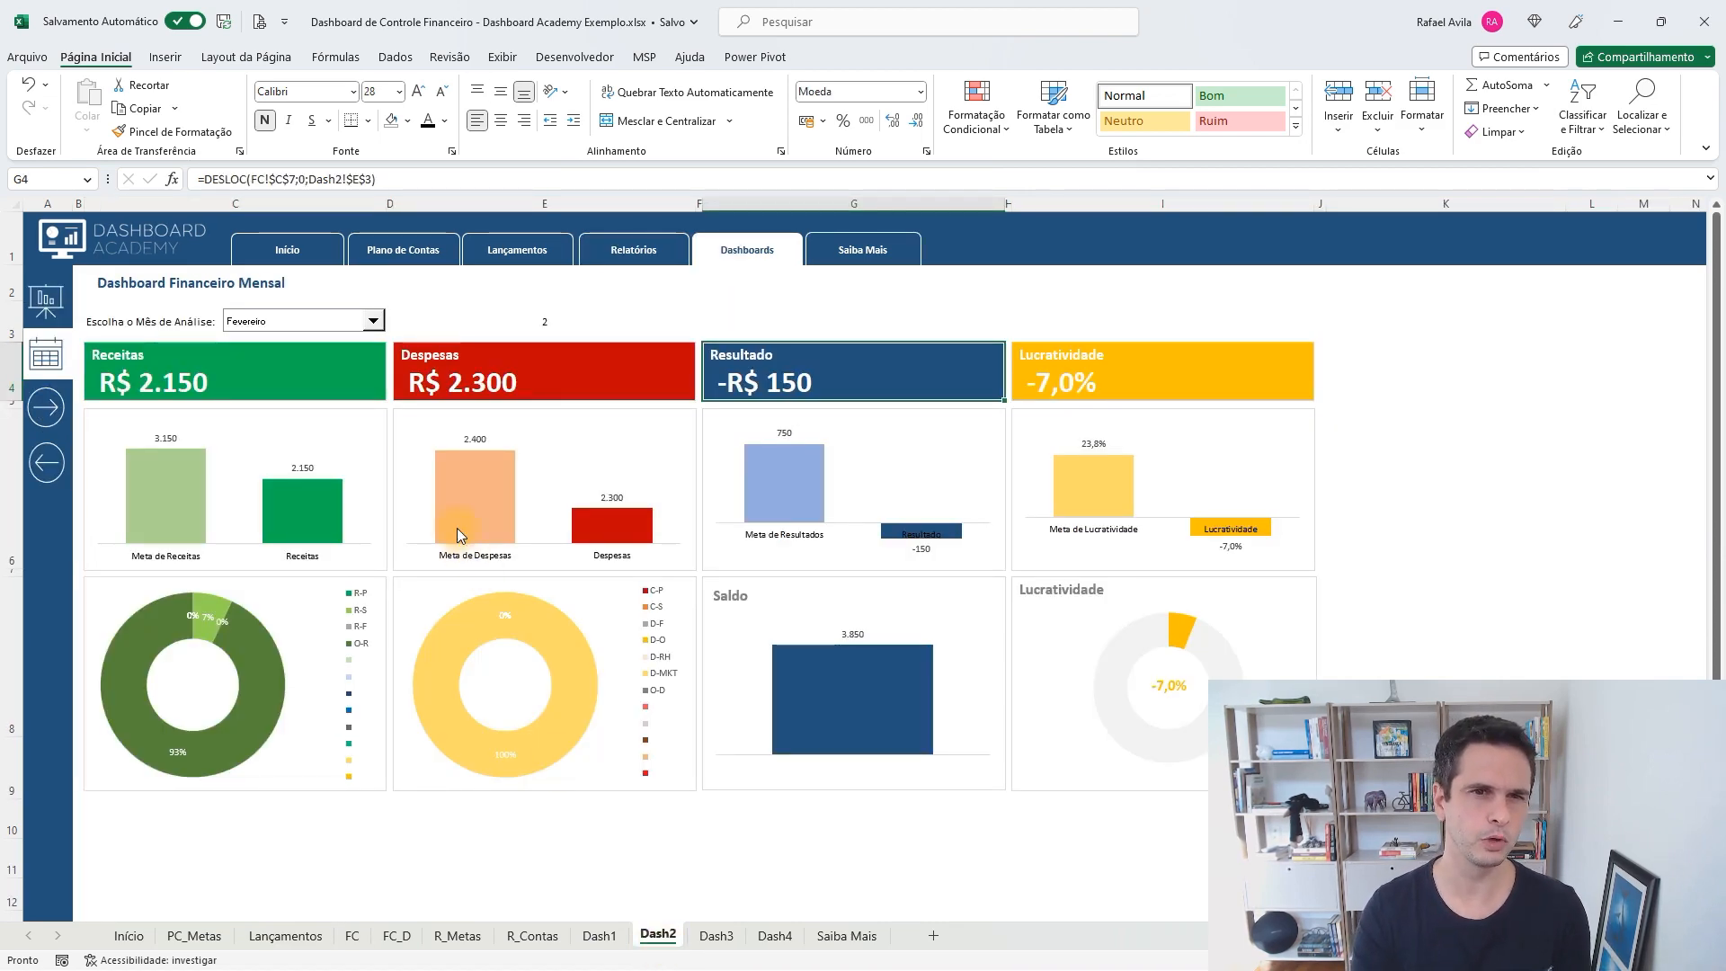
click(360, 389)
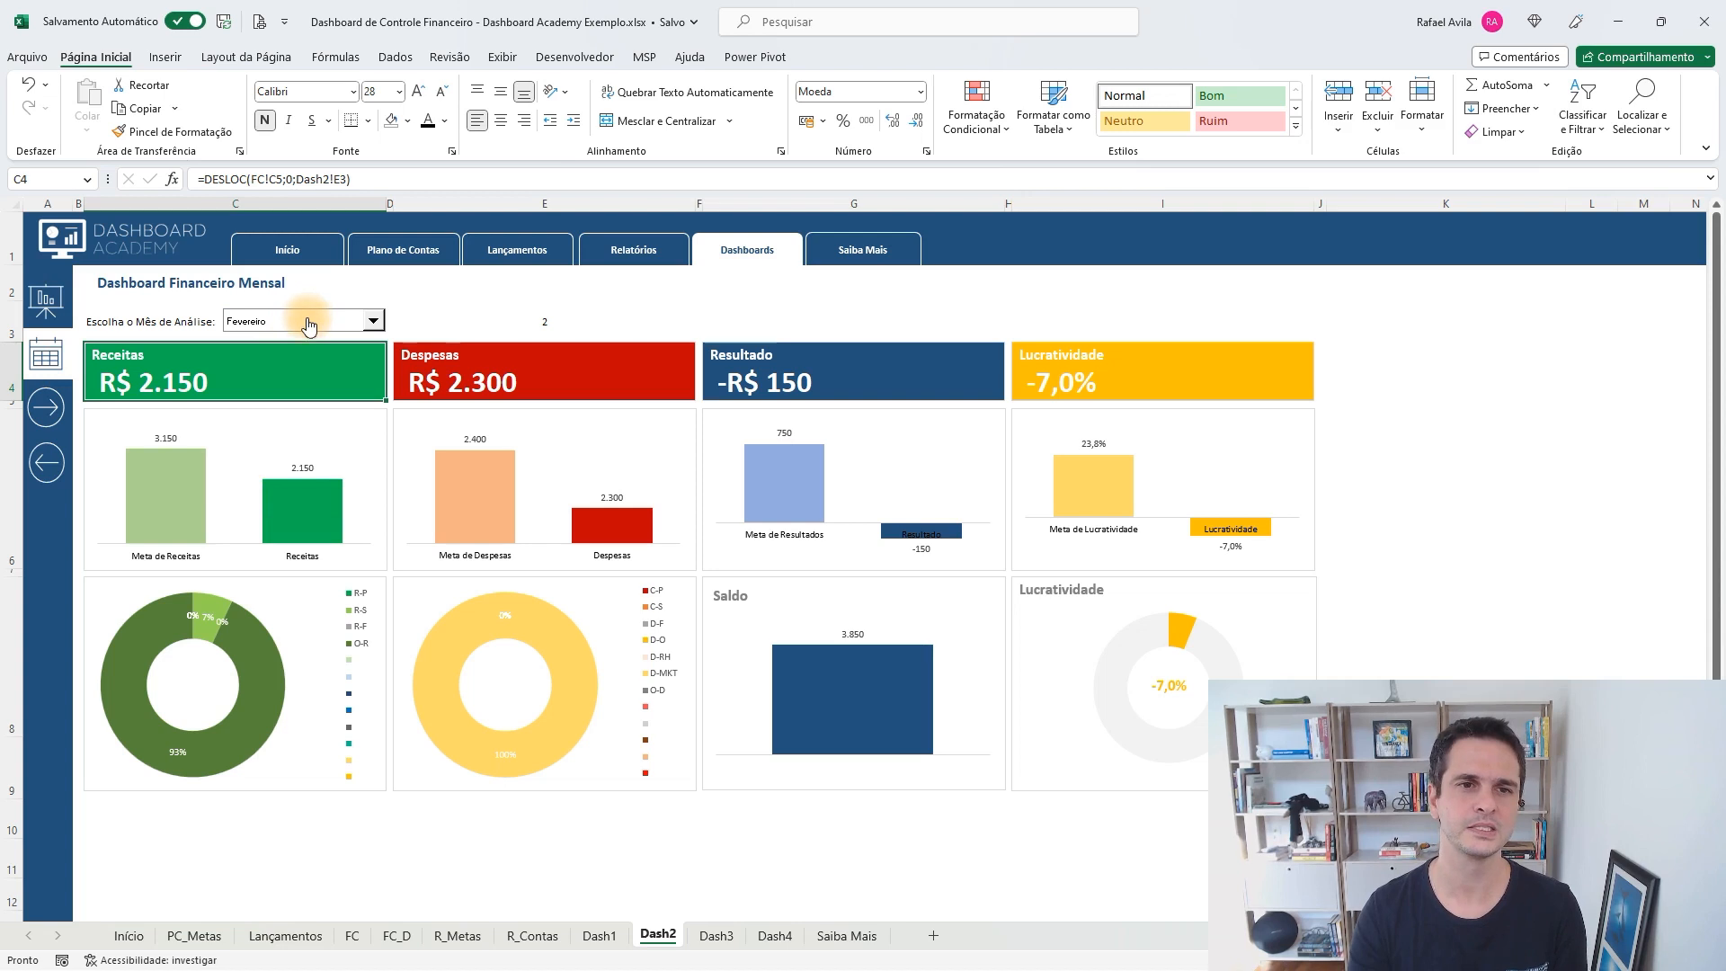
Inspect the data source range of the Meta de Receitas versus Receitas column chart and close it unchanged
click(188, 506)
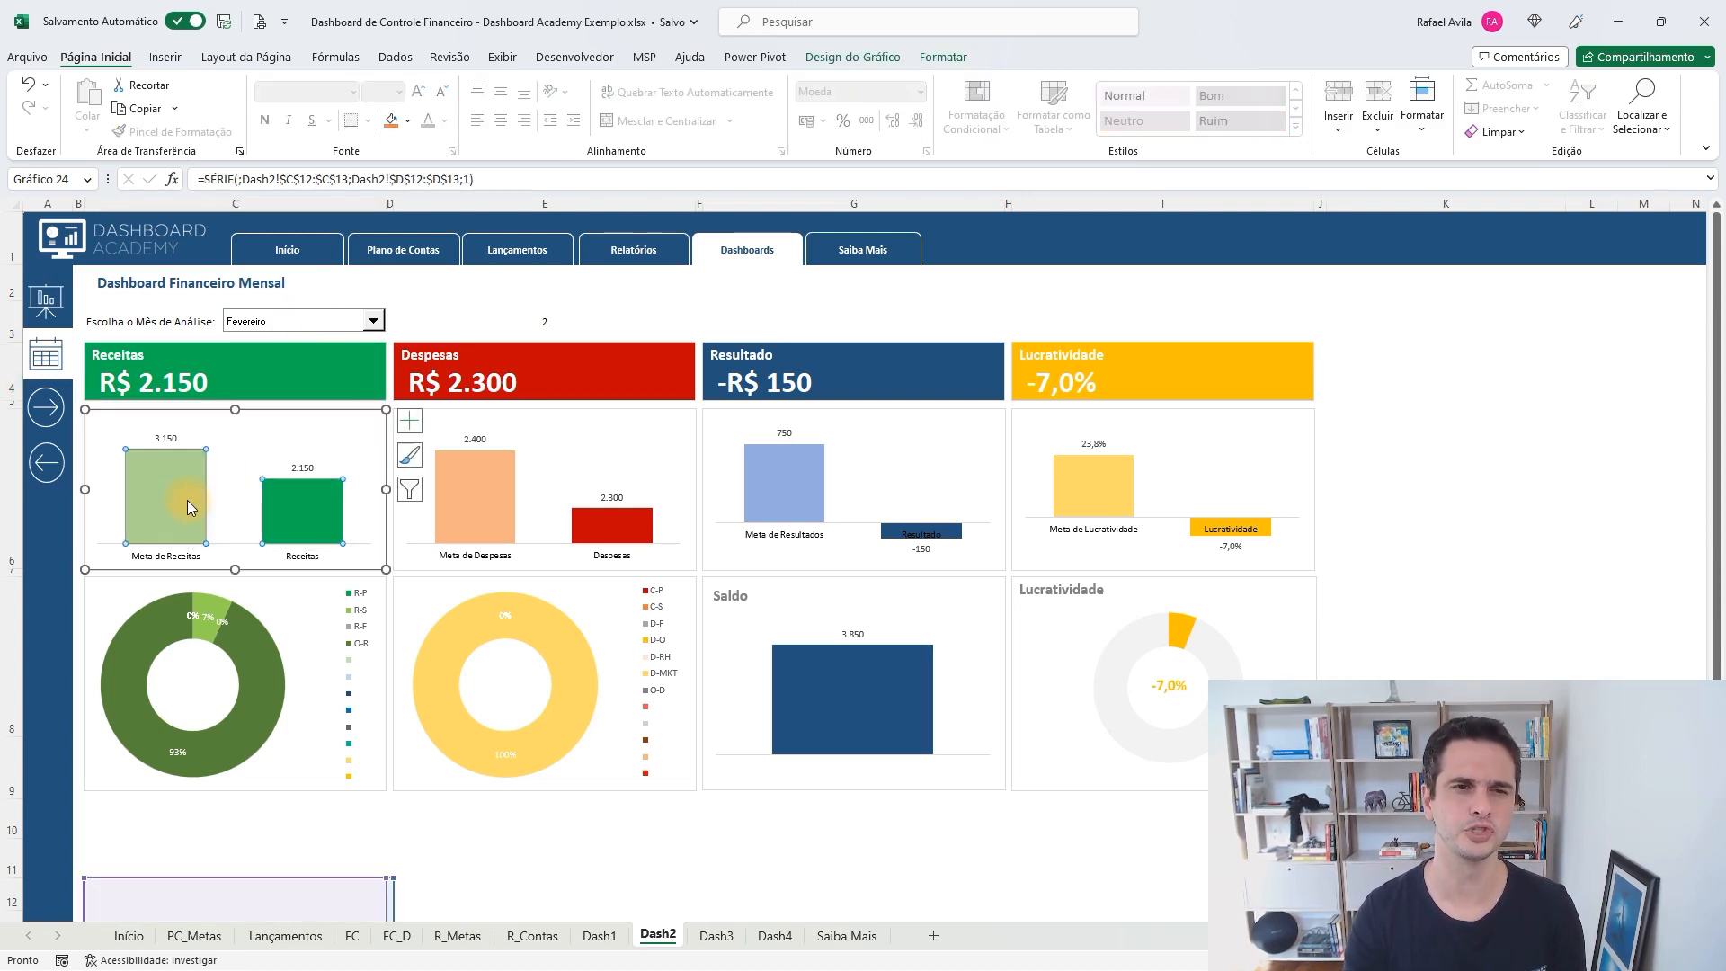
right_click(189, 504)
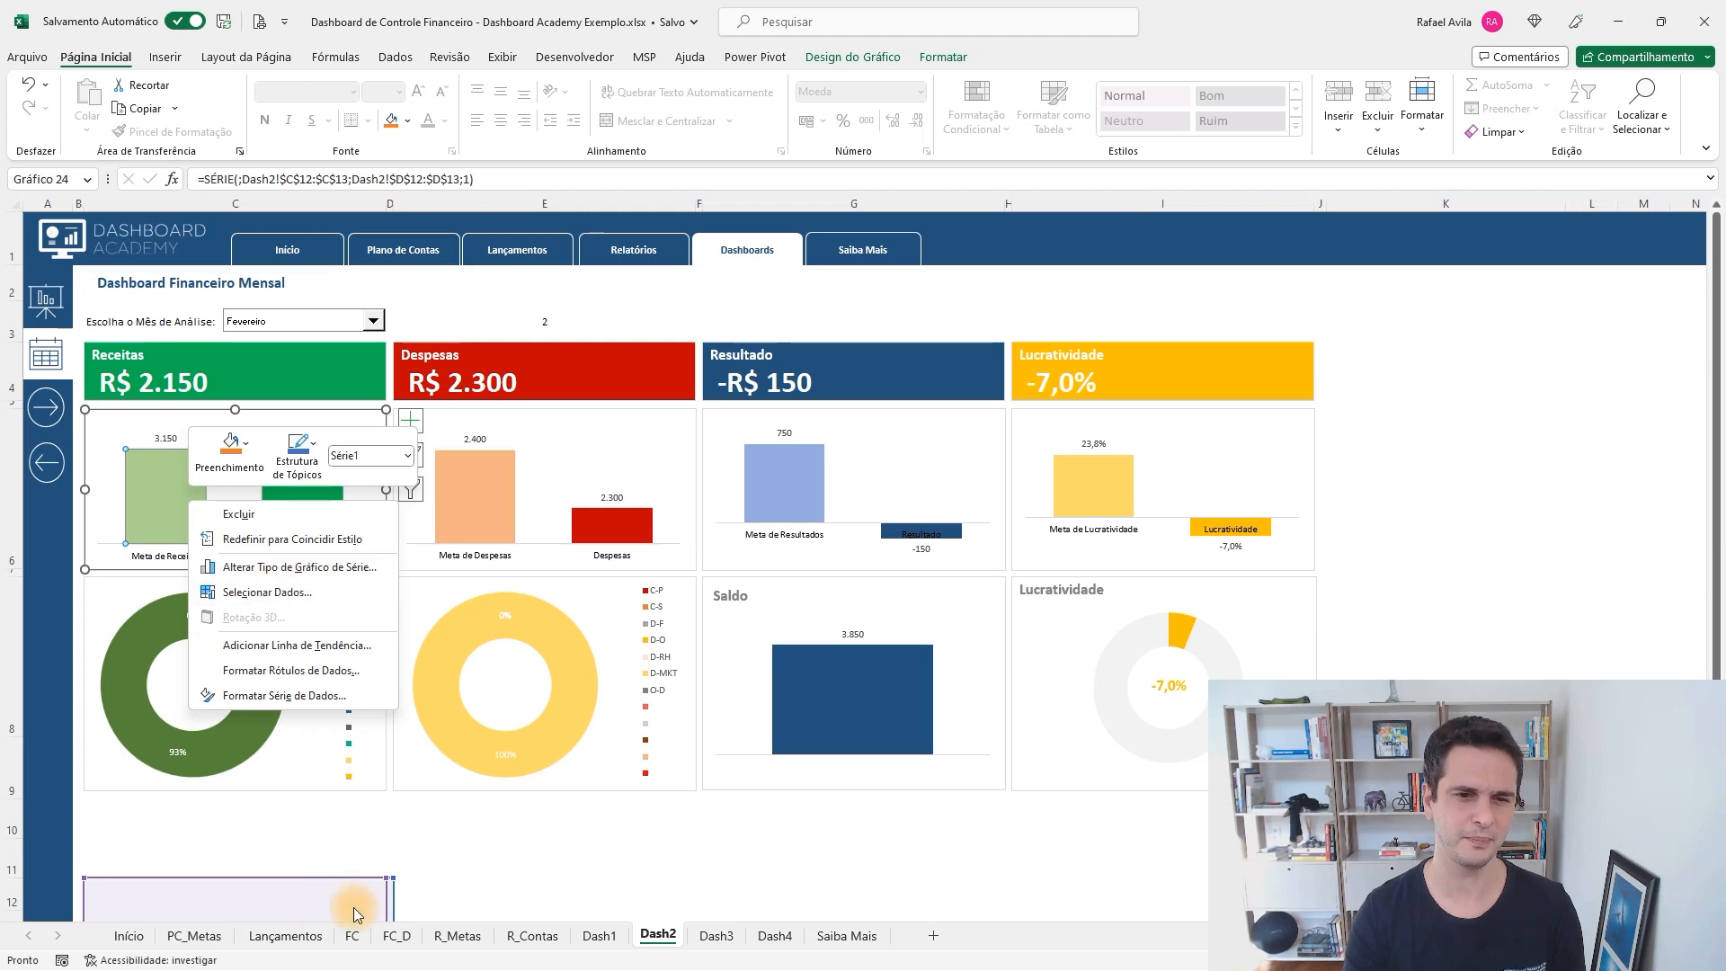
click(267, 592)
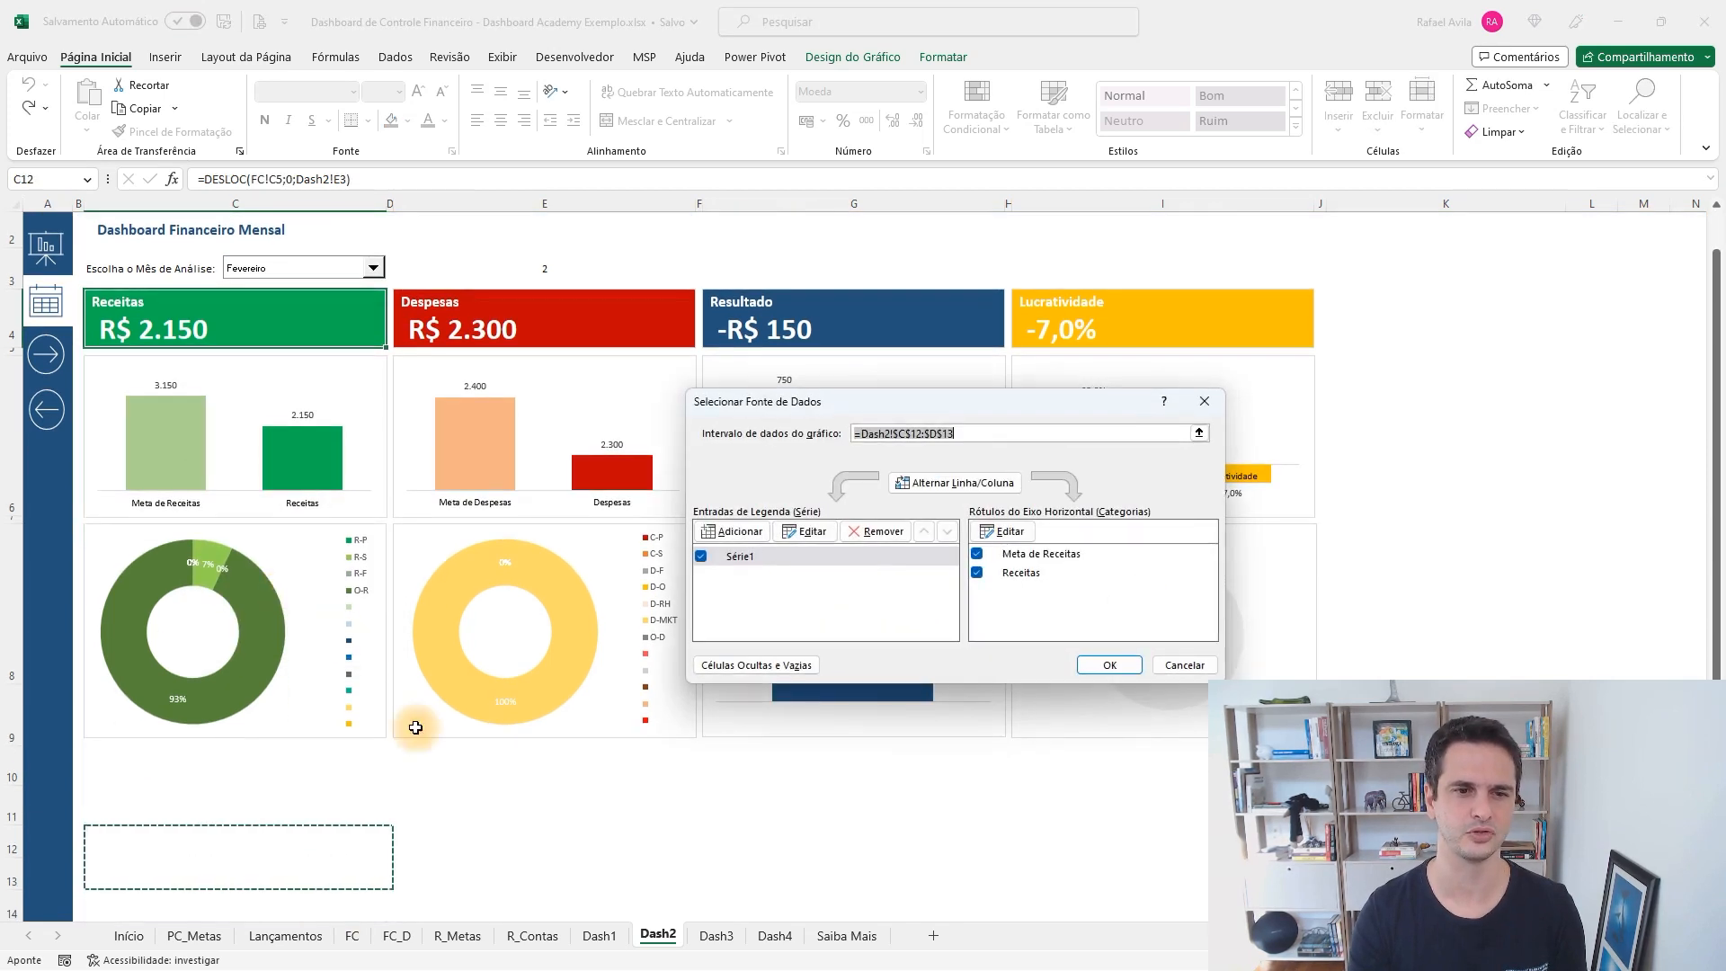
click(1181, 664)
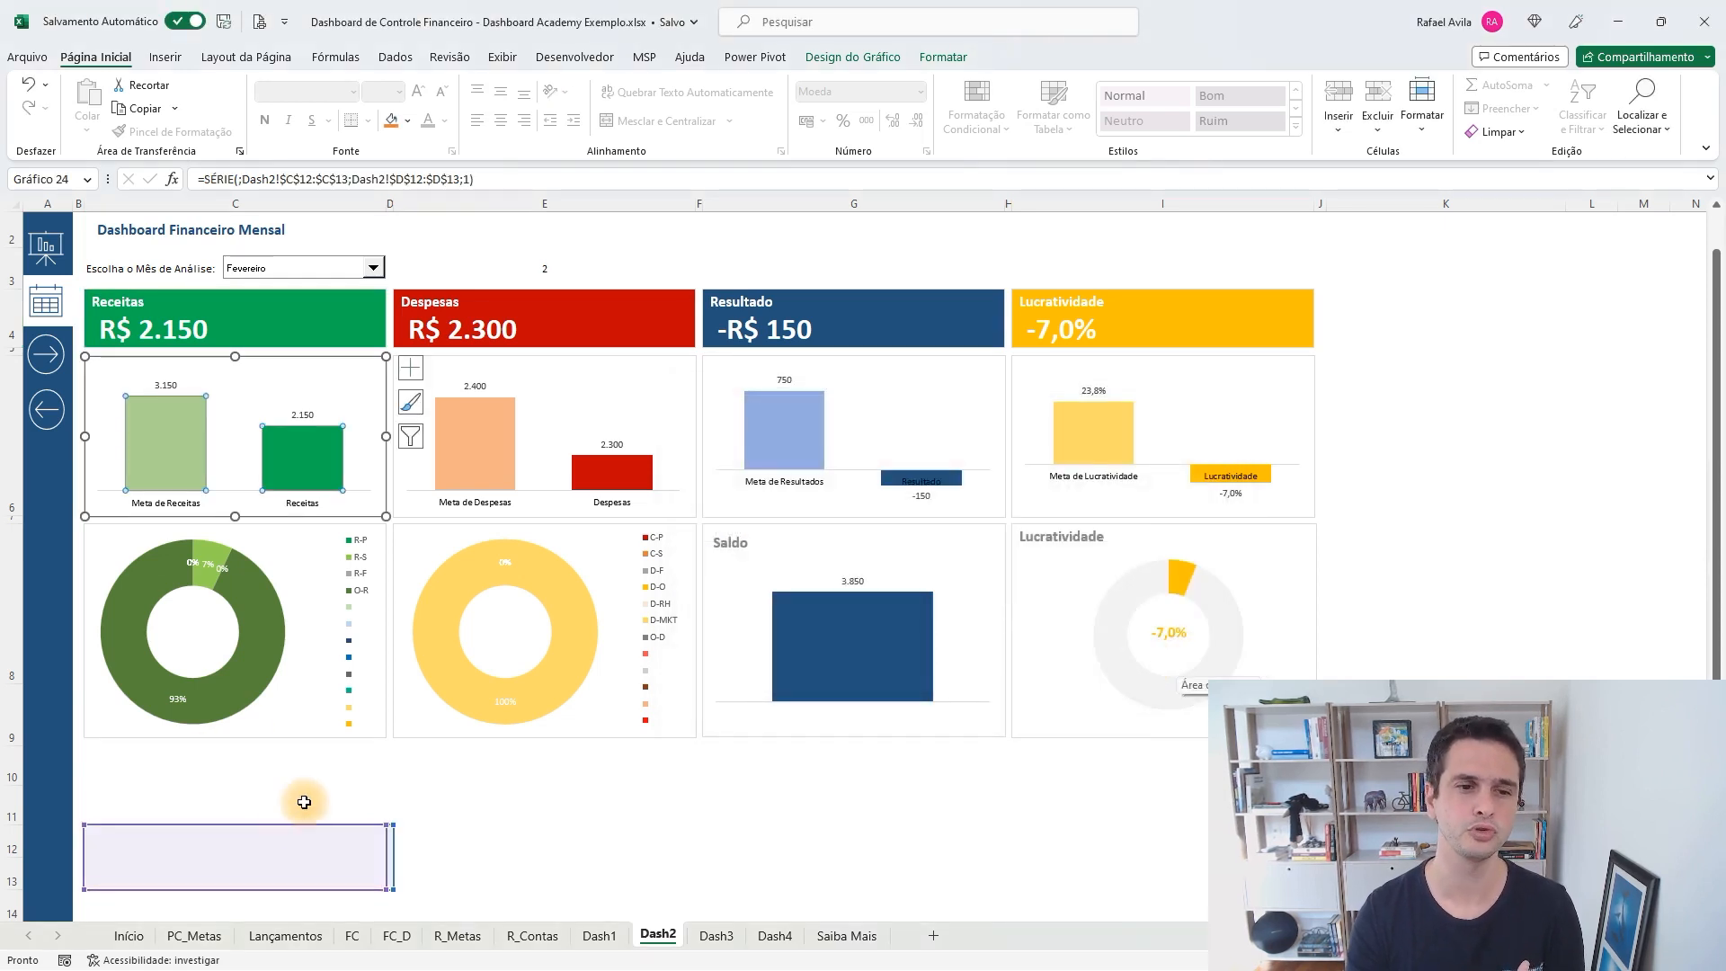
Apply the automatic font color to helper rows 11 to 14 below the charts and inspect the Meta de Receitas formula in D12
scroll(304, 803, down, 1)
drag(13, 706, 13, 820)
click(428, 121)
click(188, 752)
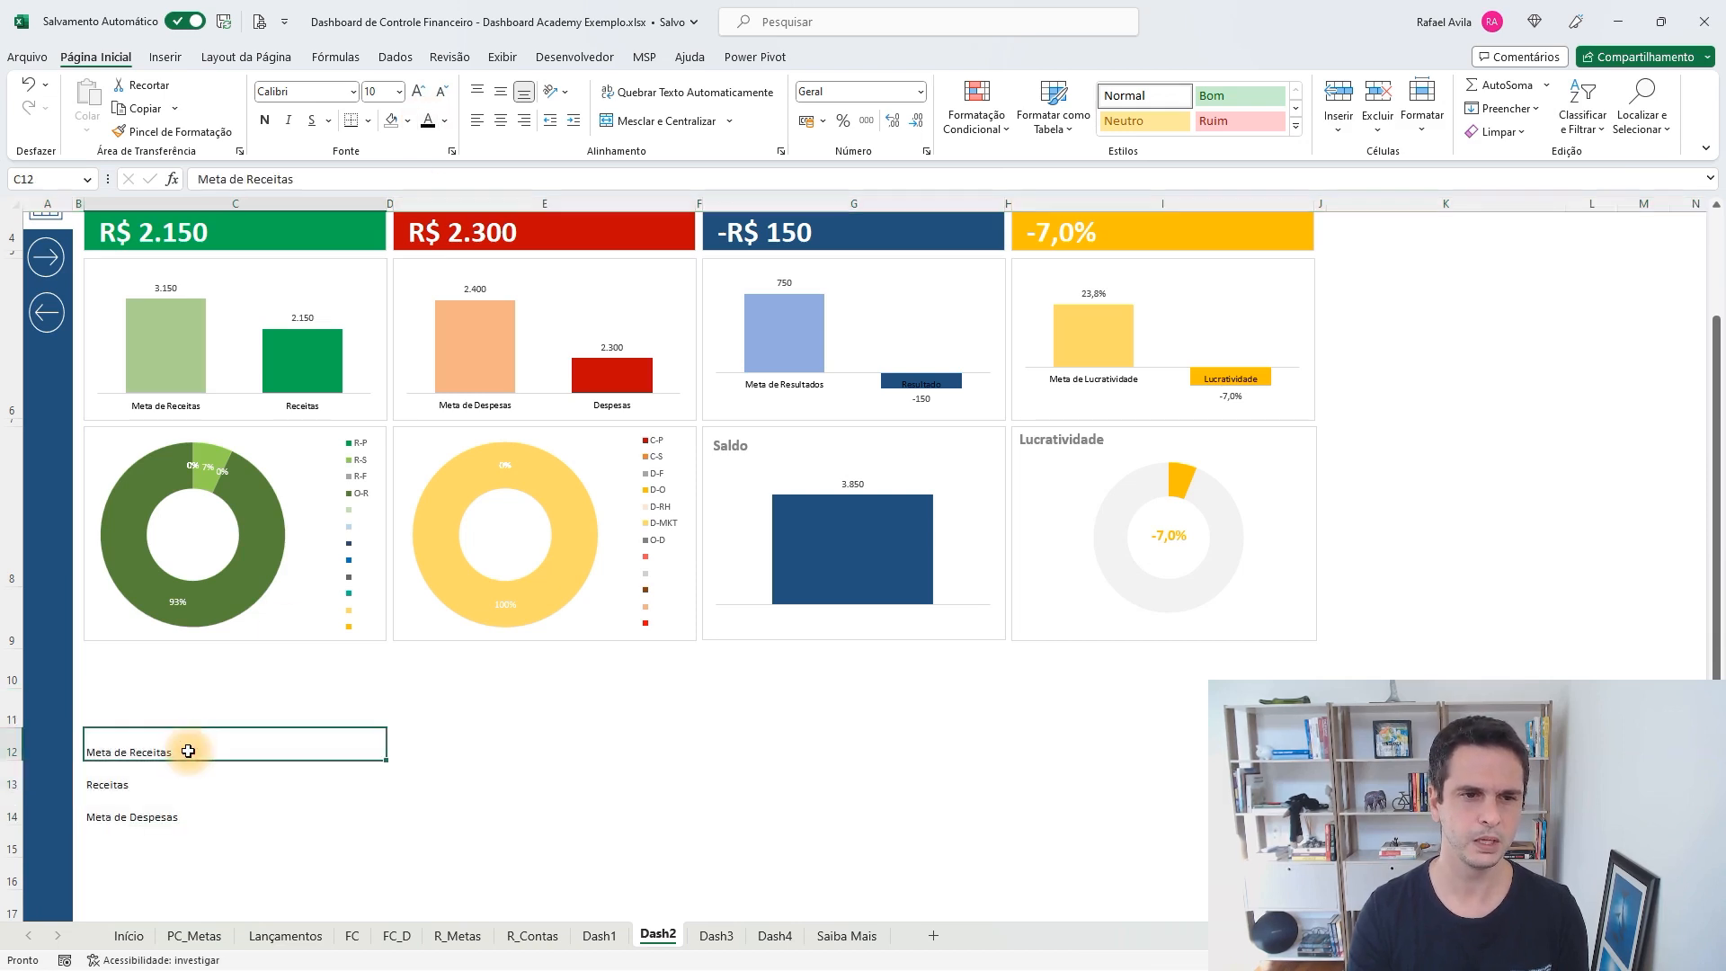
click(389, 745)
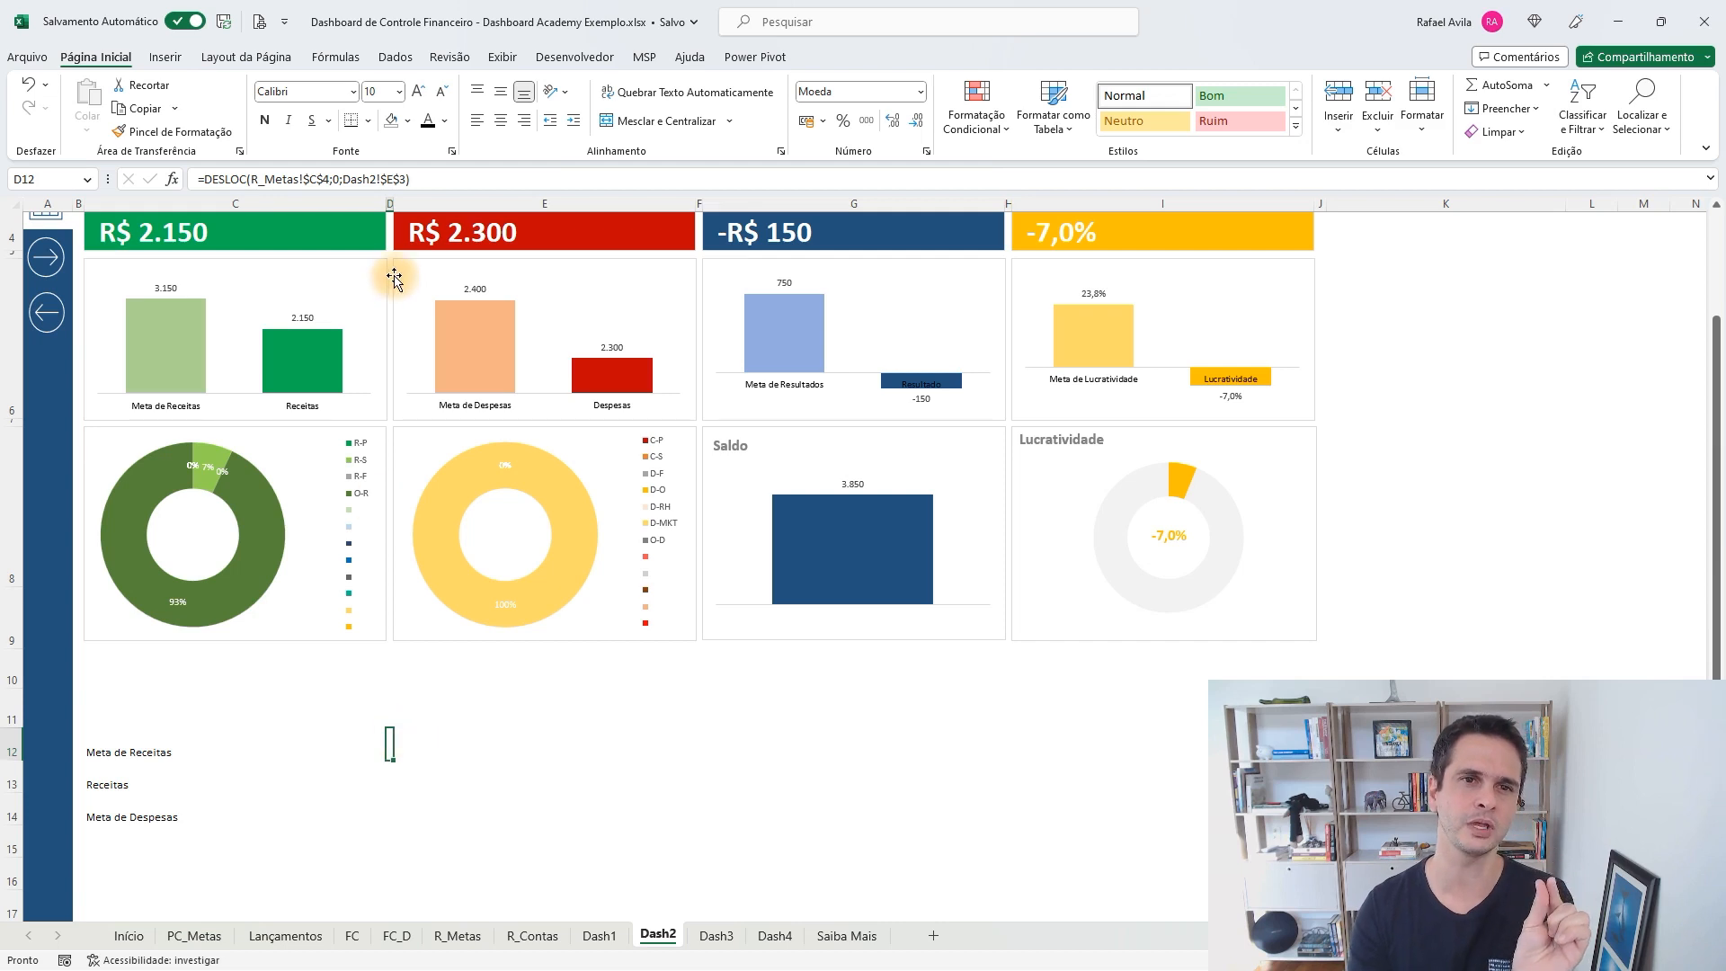
Widen column D to reveal the helper values and inspect the arguments of the DESLOC formula in D12 without changing it
drag(393, 206, 468, 206)
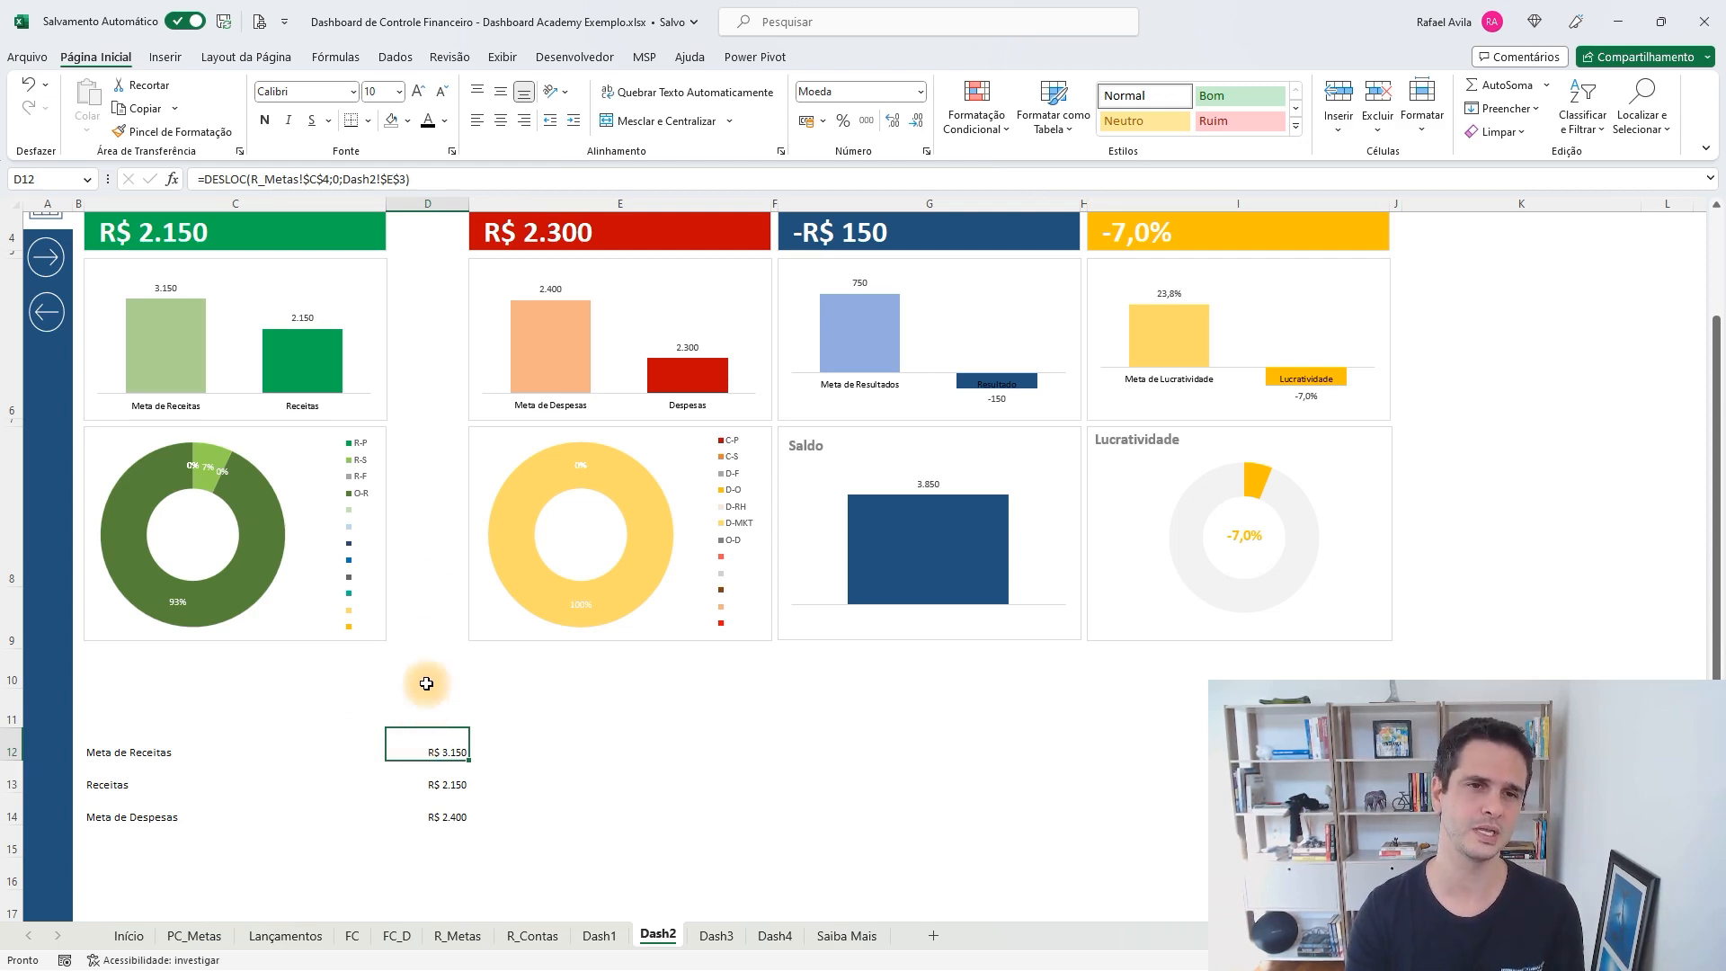
scroll(423, 540, up, 3)
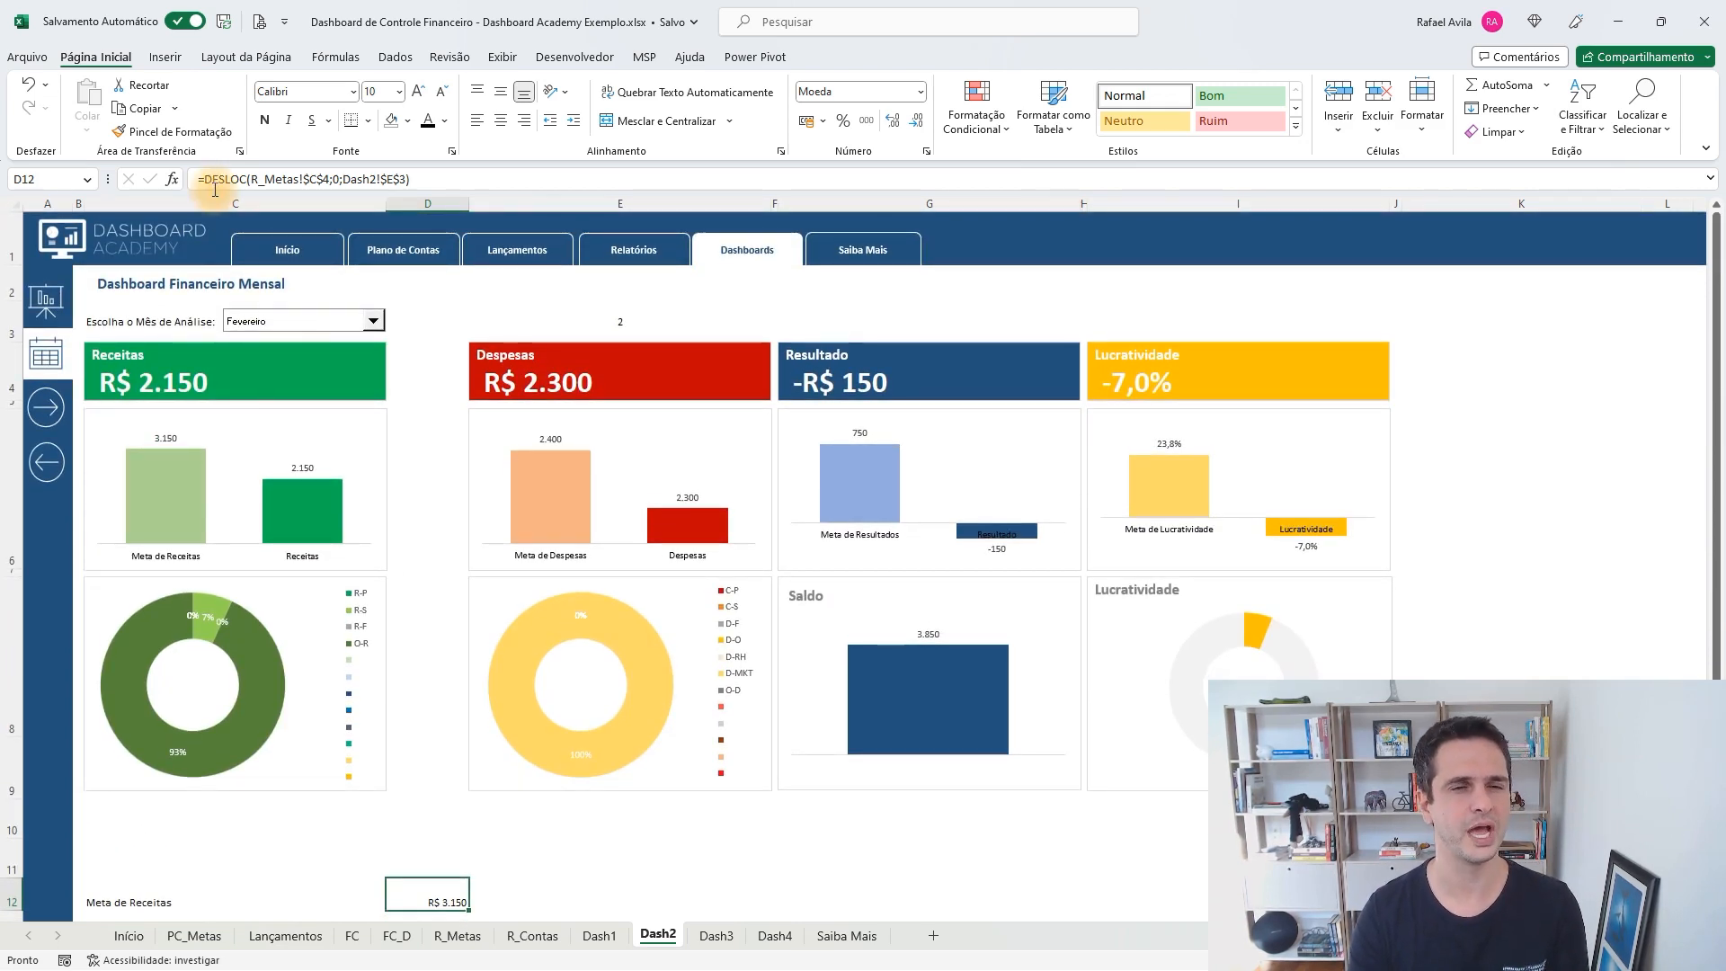
click(274, 177)
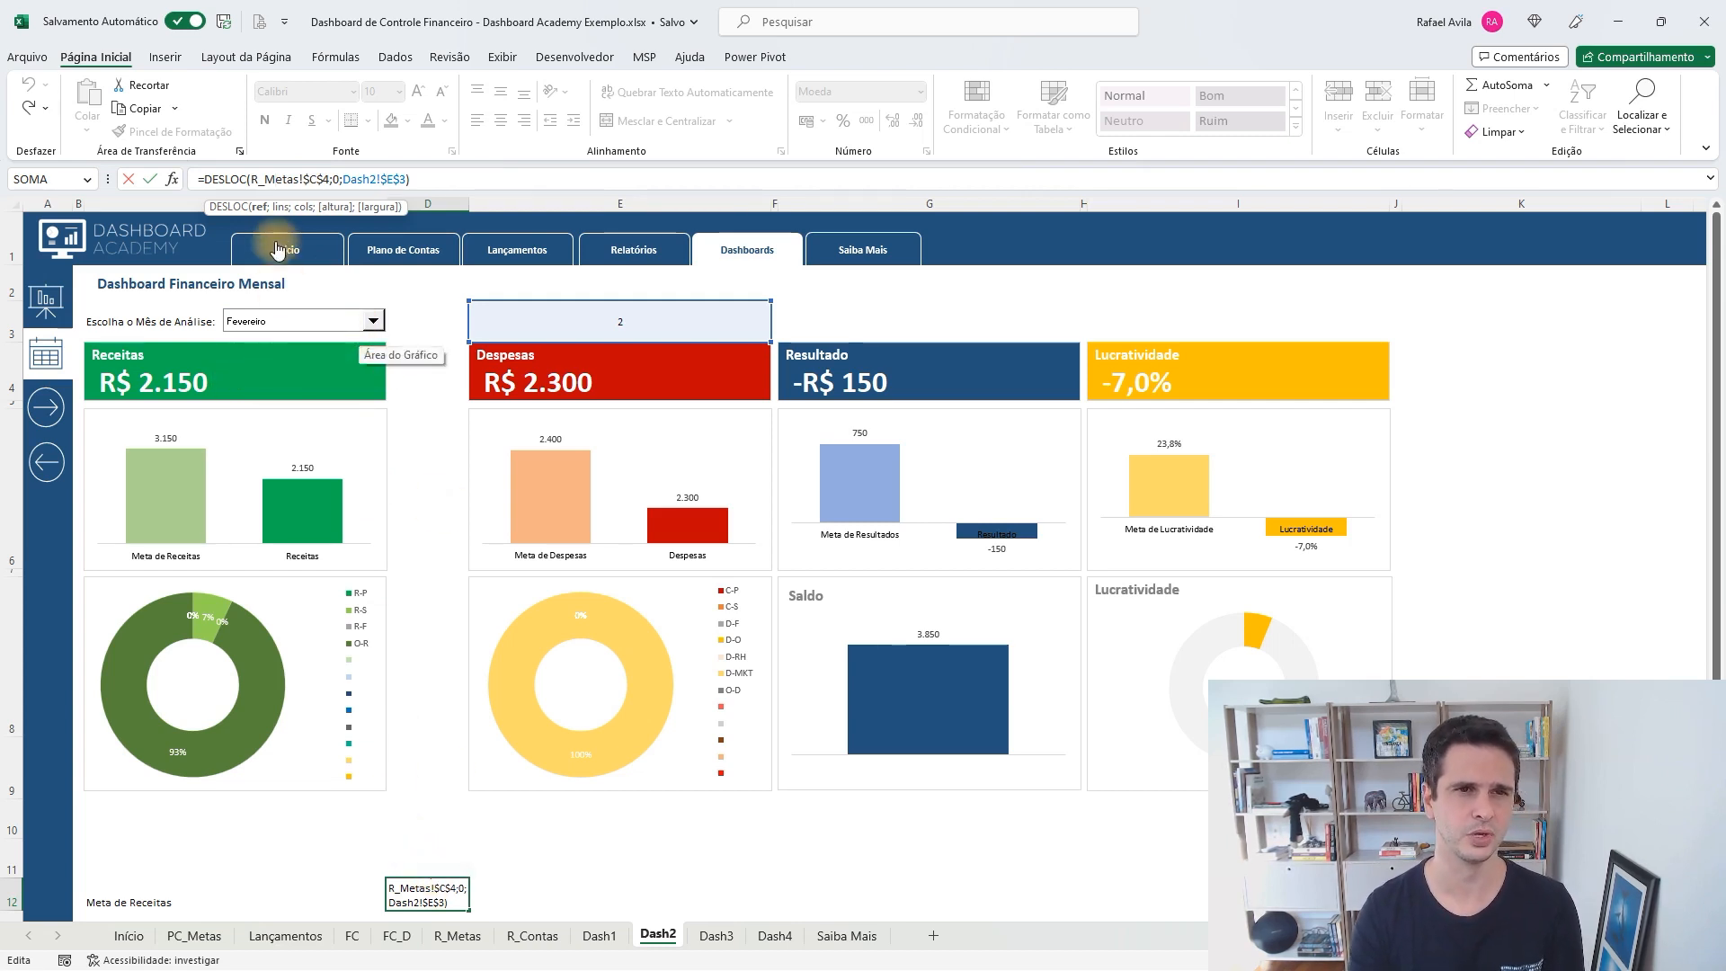
key(Escape)
Check the Meta de Receita row on the R_Metas sheet and return to the helper values below the charts on Dash2
click(460, 935)
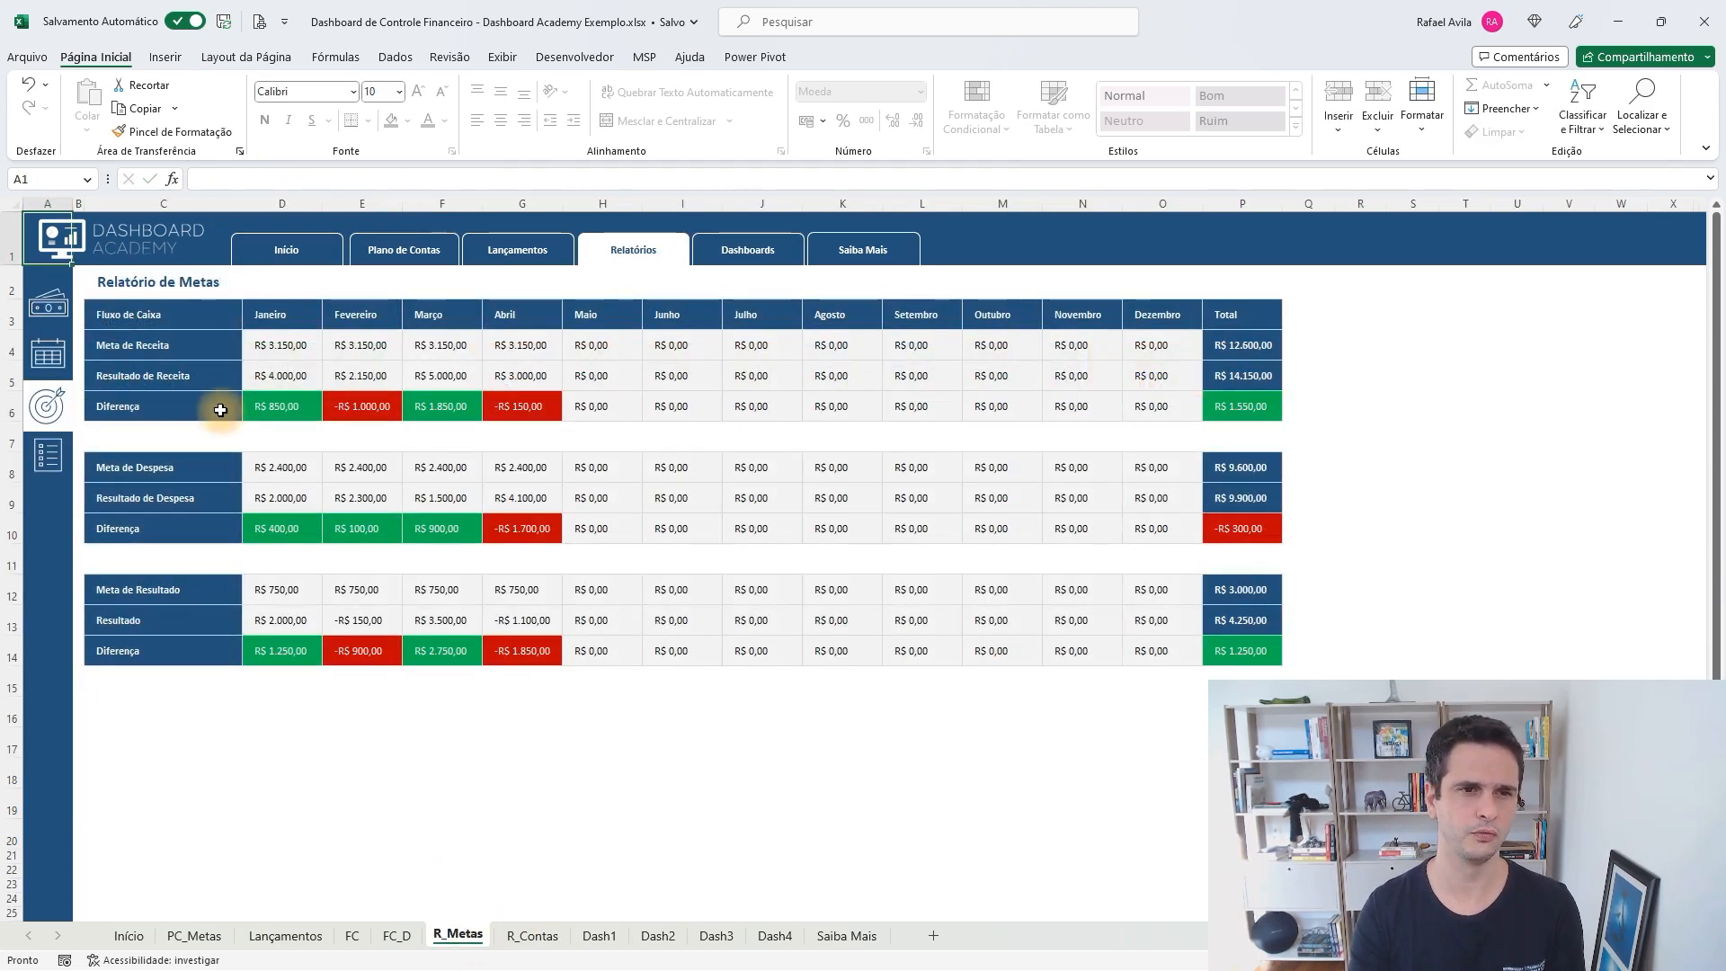
click(179, 350)
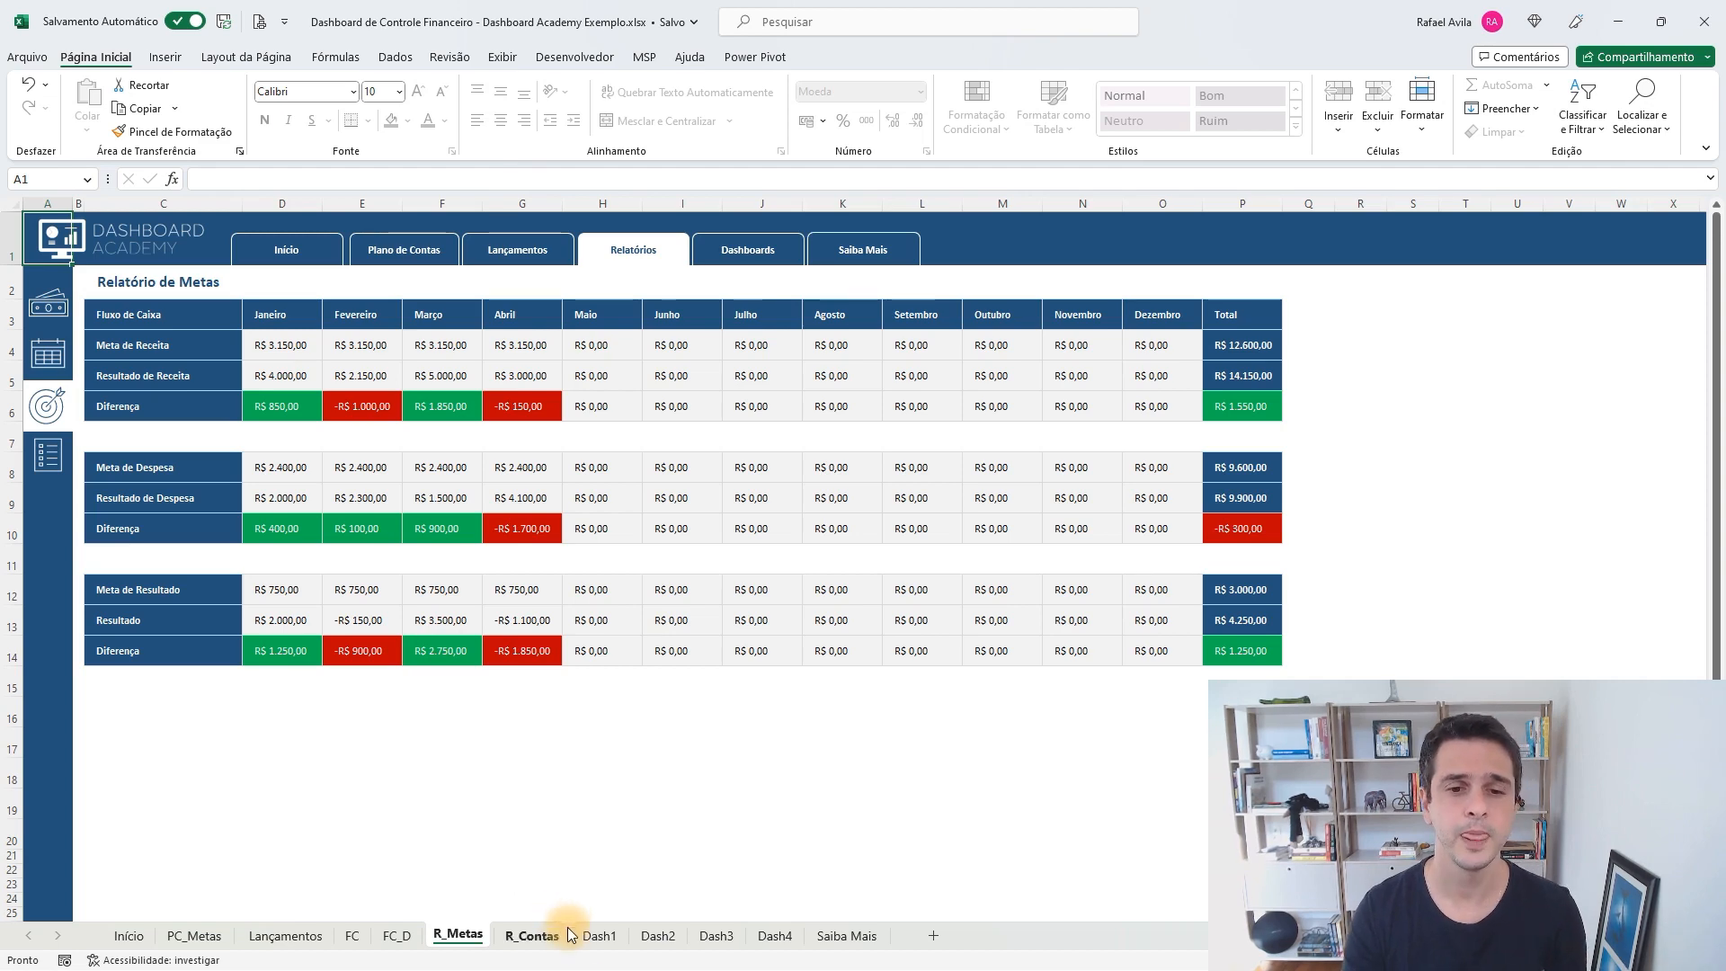
click(657, 939)
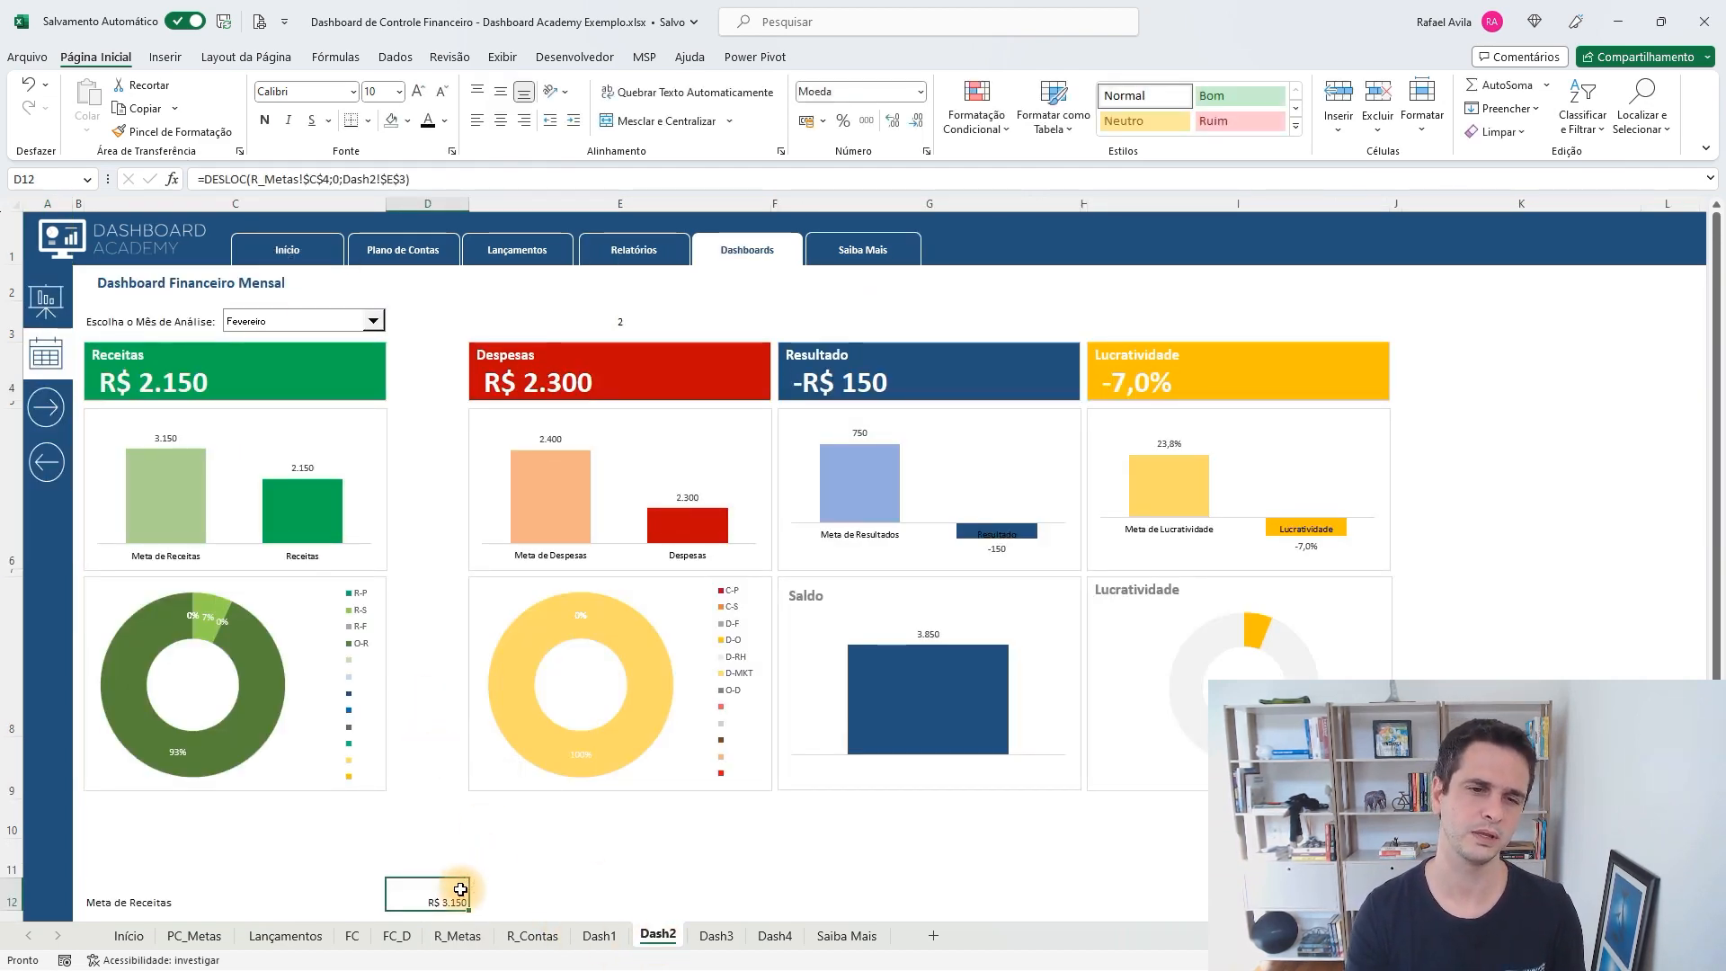
scroll(454, 877, down, 1)
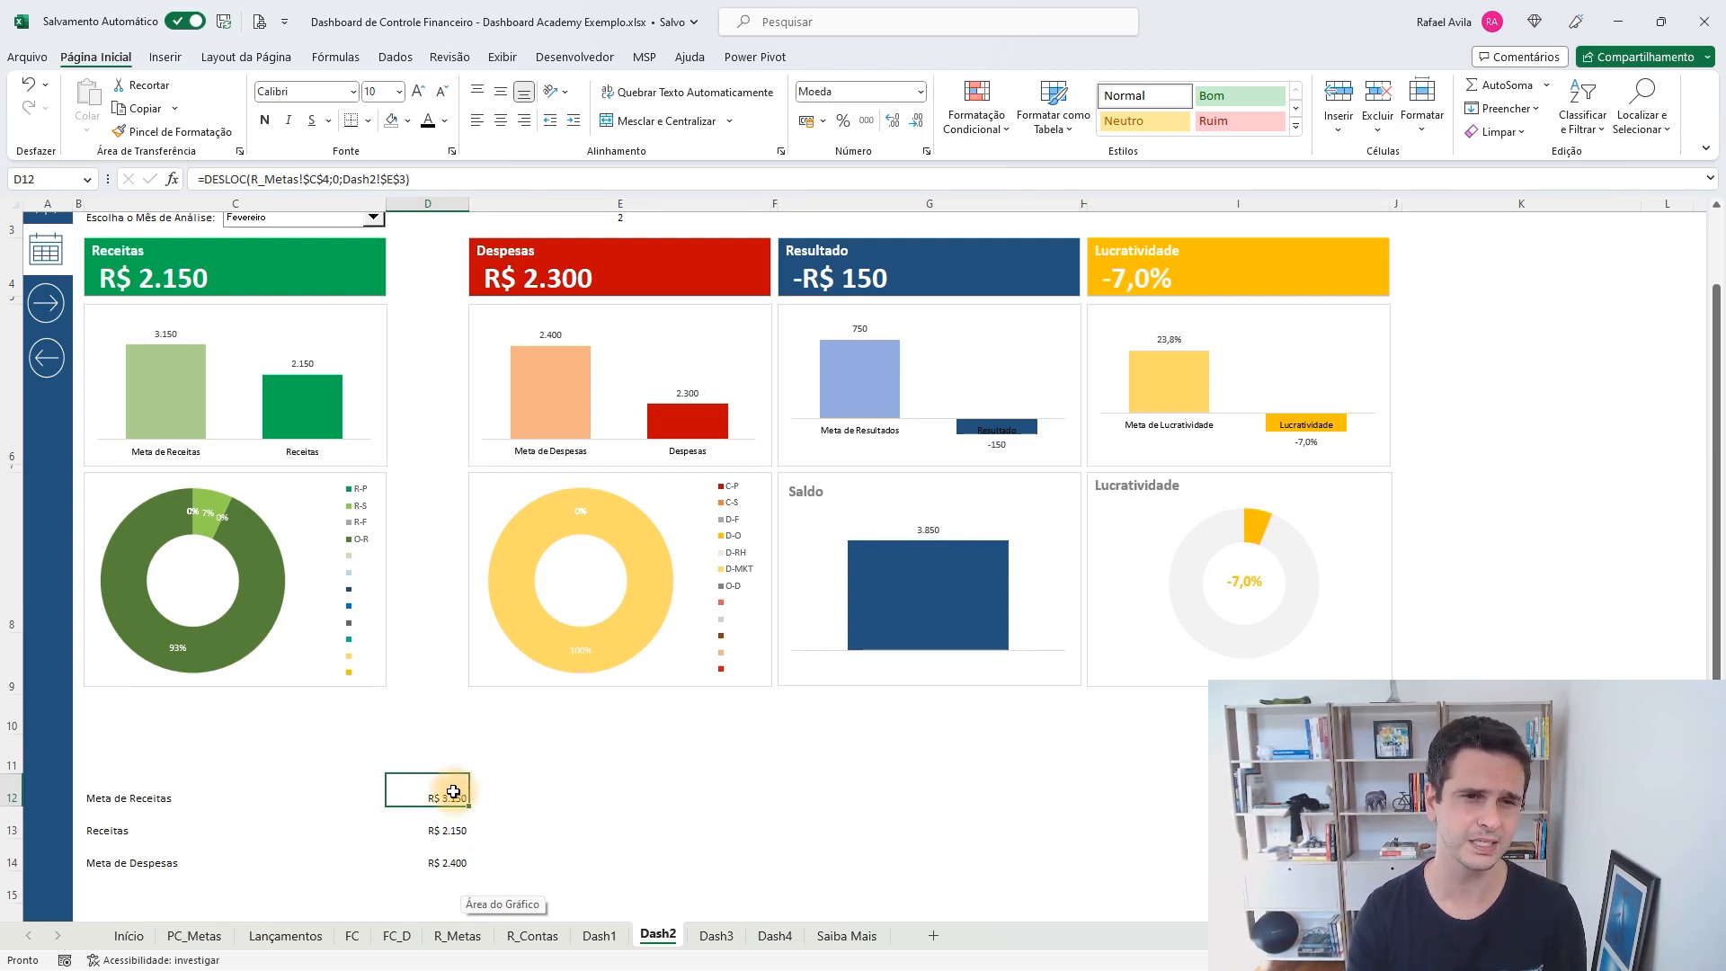
Select the Meta de Receitas versus Receitas chart series to highlight its source cells, and set the analysis month to Janeiro
click(173, 407)
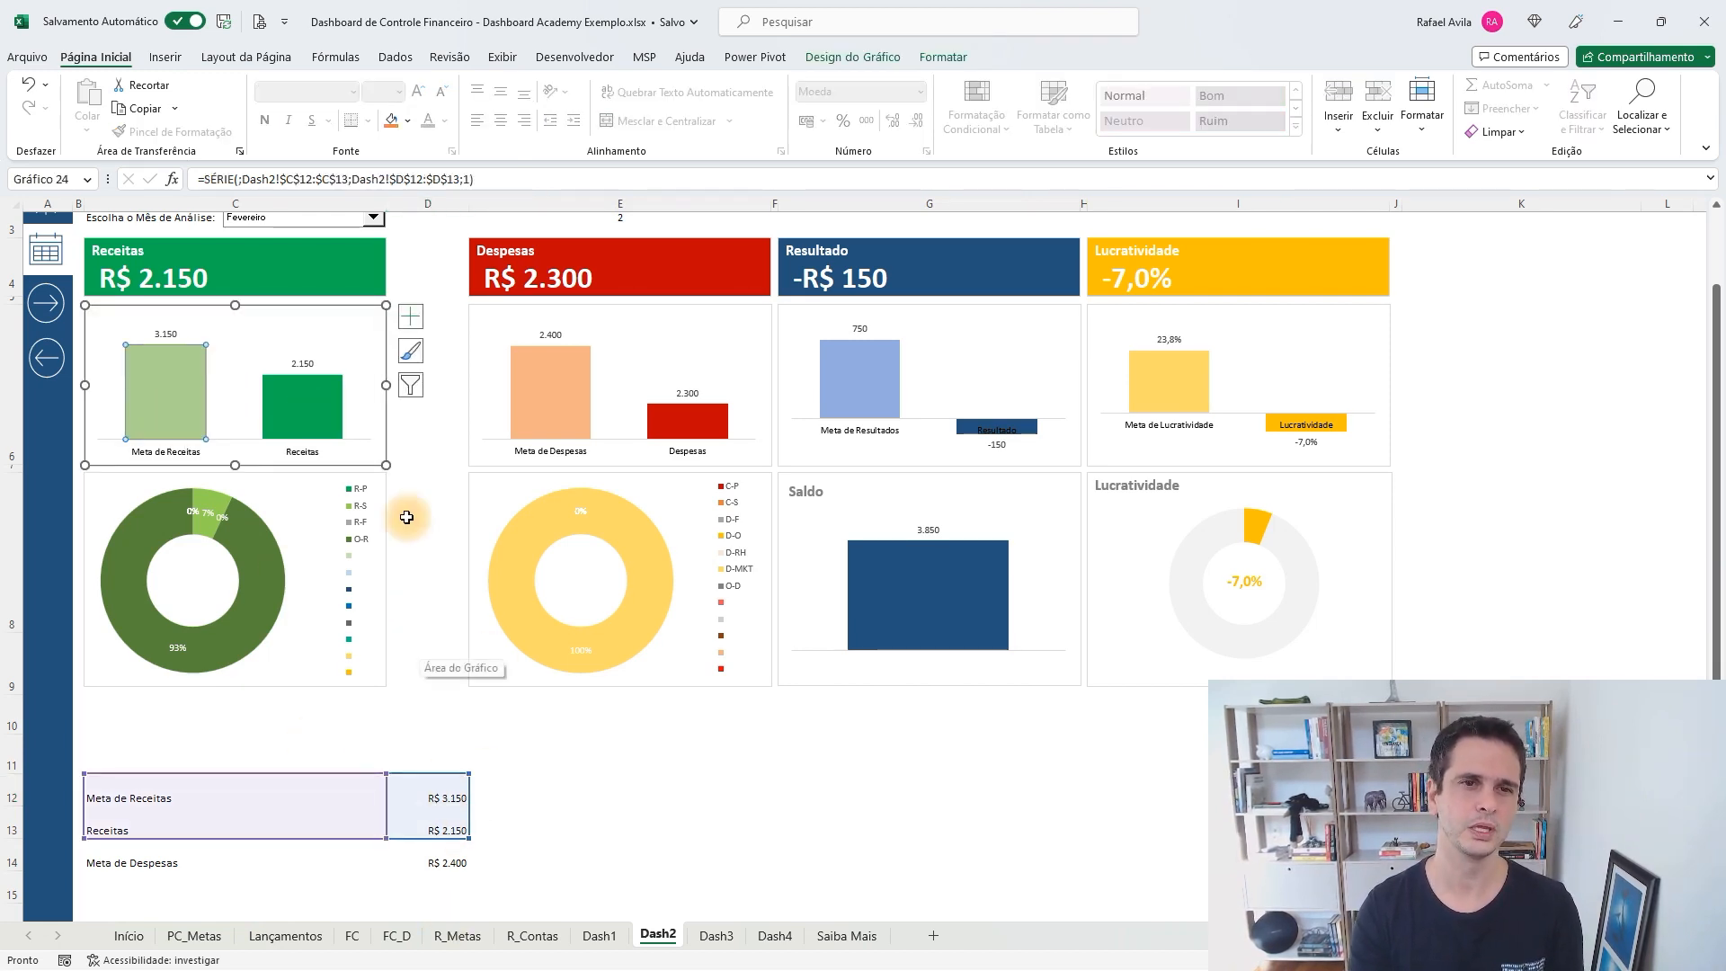
scroll(407, 518, up, 1)
click(375, 299)
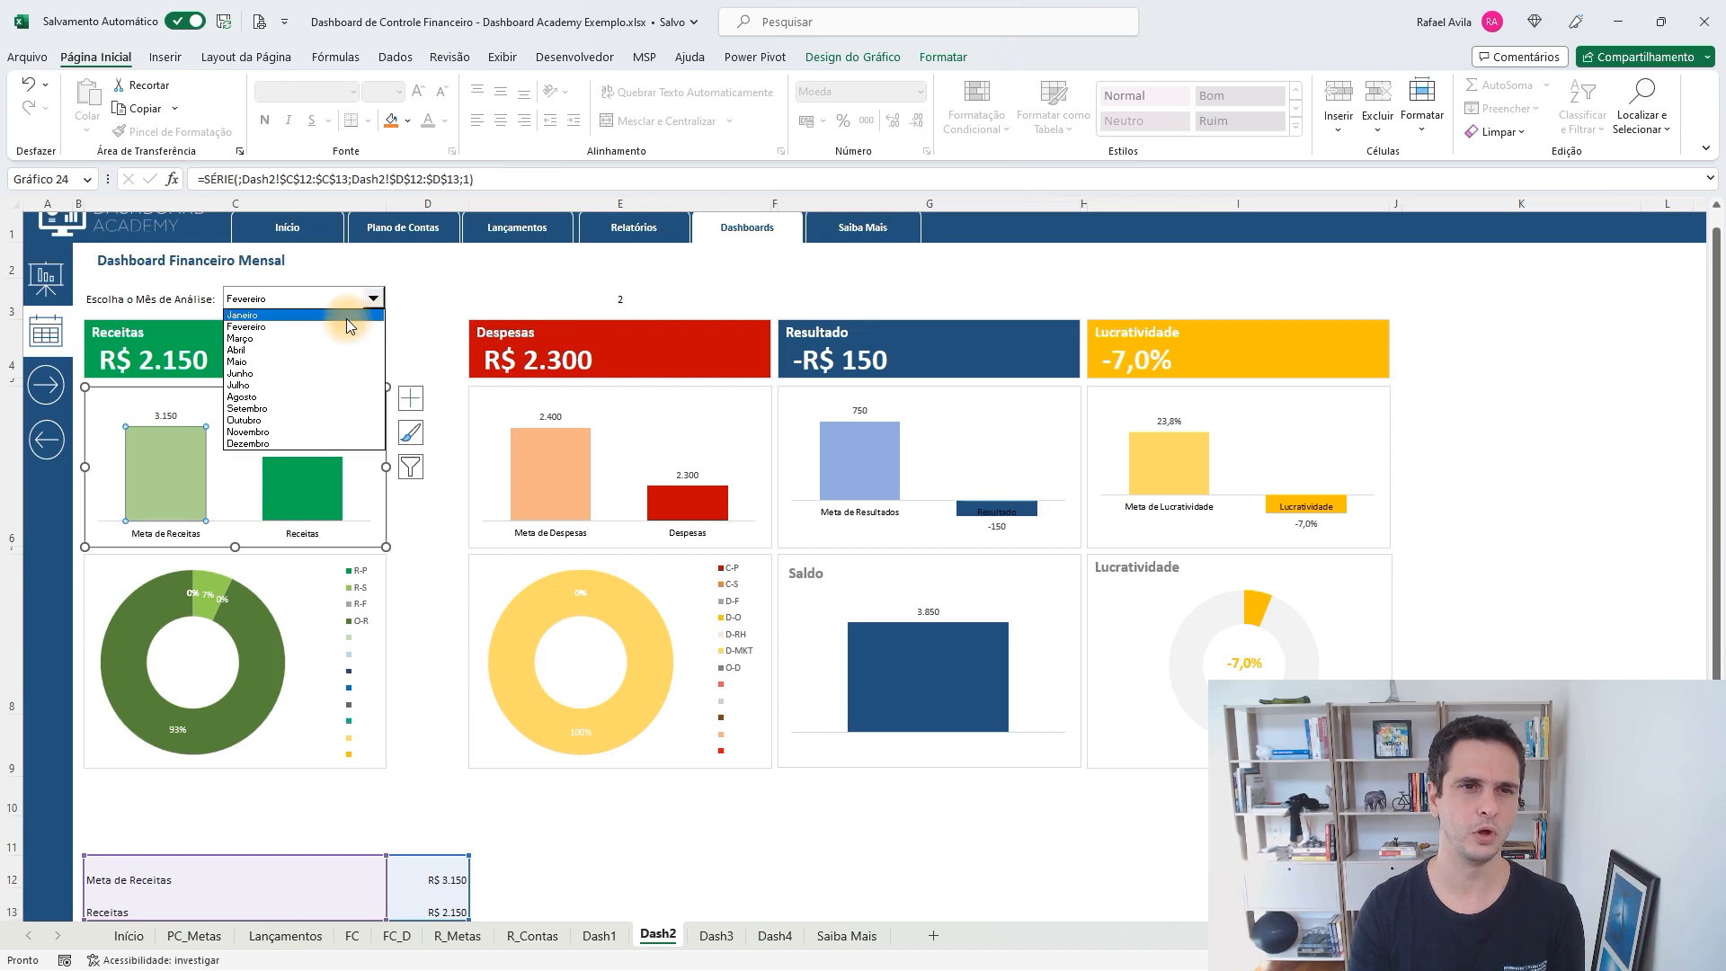
click(347, 316)
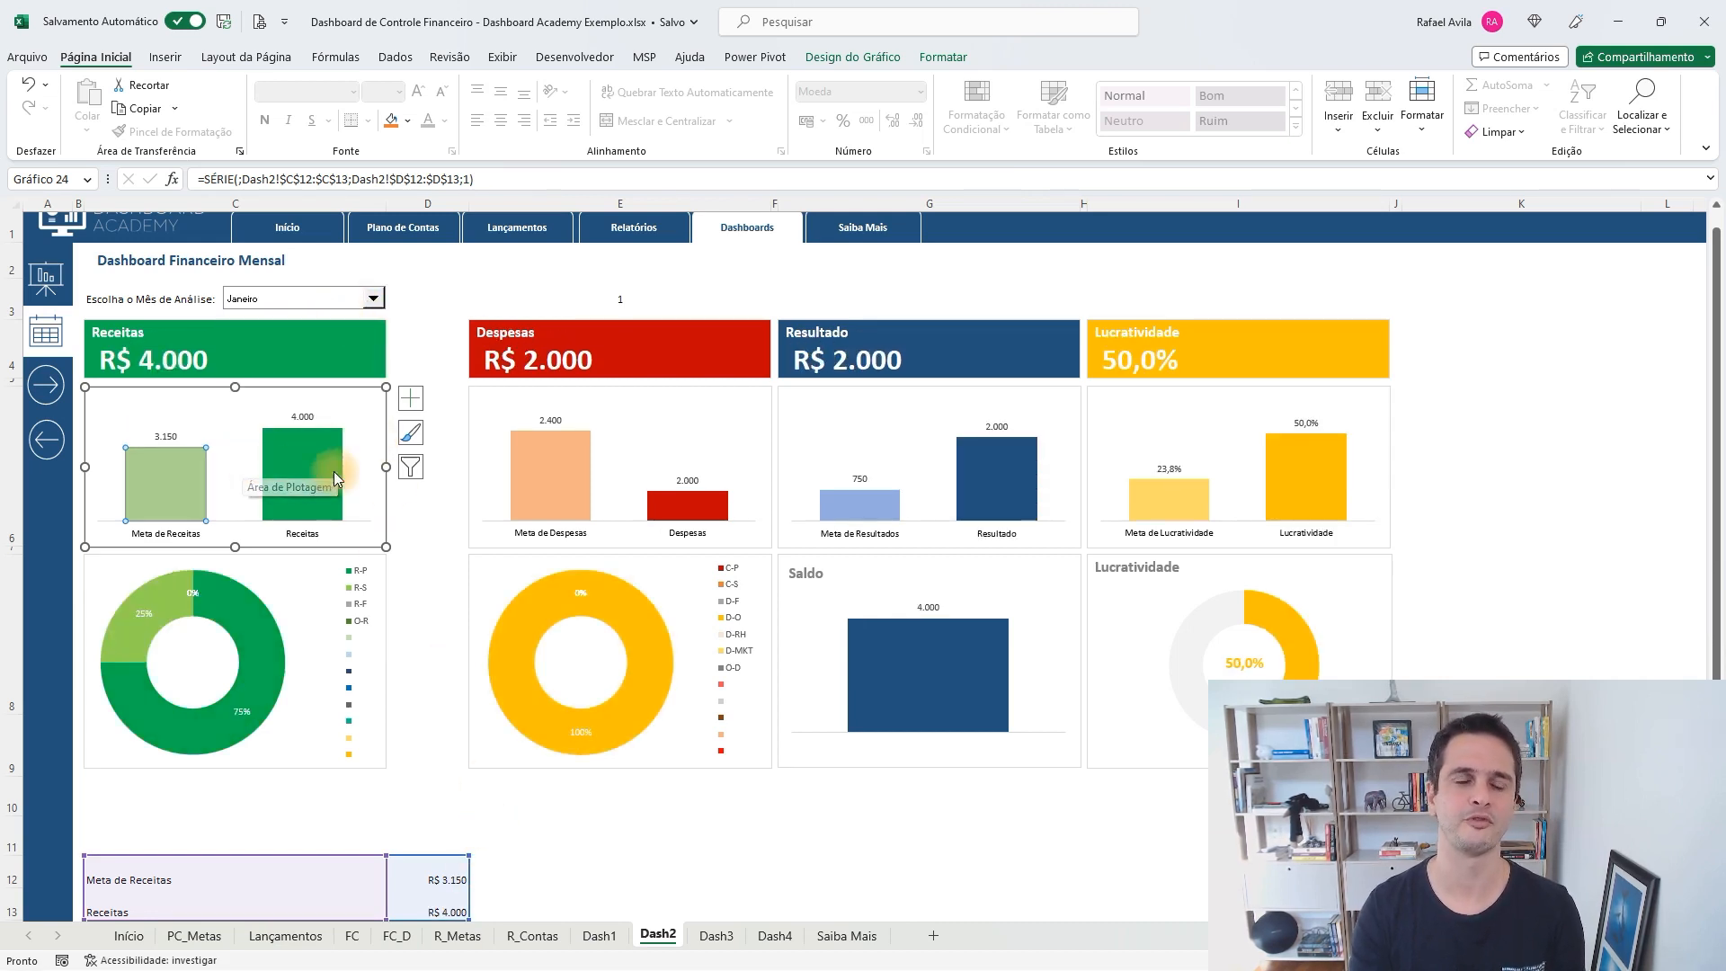
Narrow column D back to a thin spacer between the Receitas and Despesas cards, and select the drop-down's linked cell E3
scroll(455, 501, up, 1)
drag(470, 202, 397, 203)
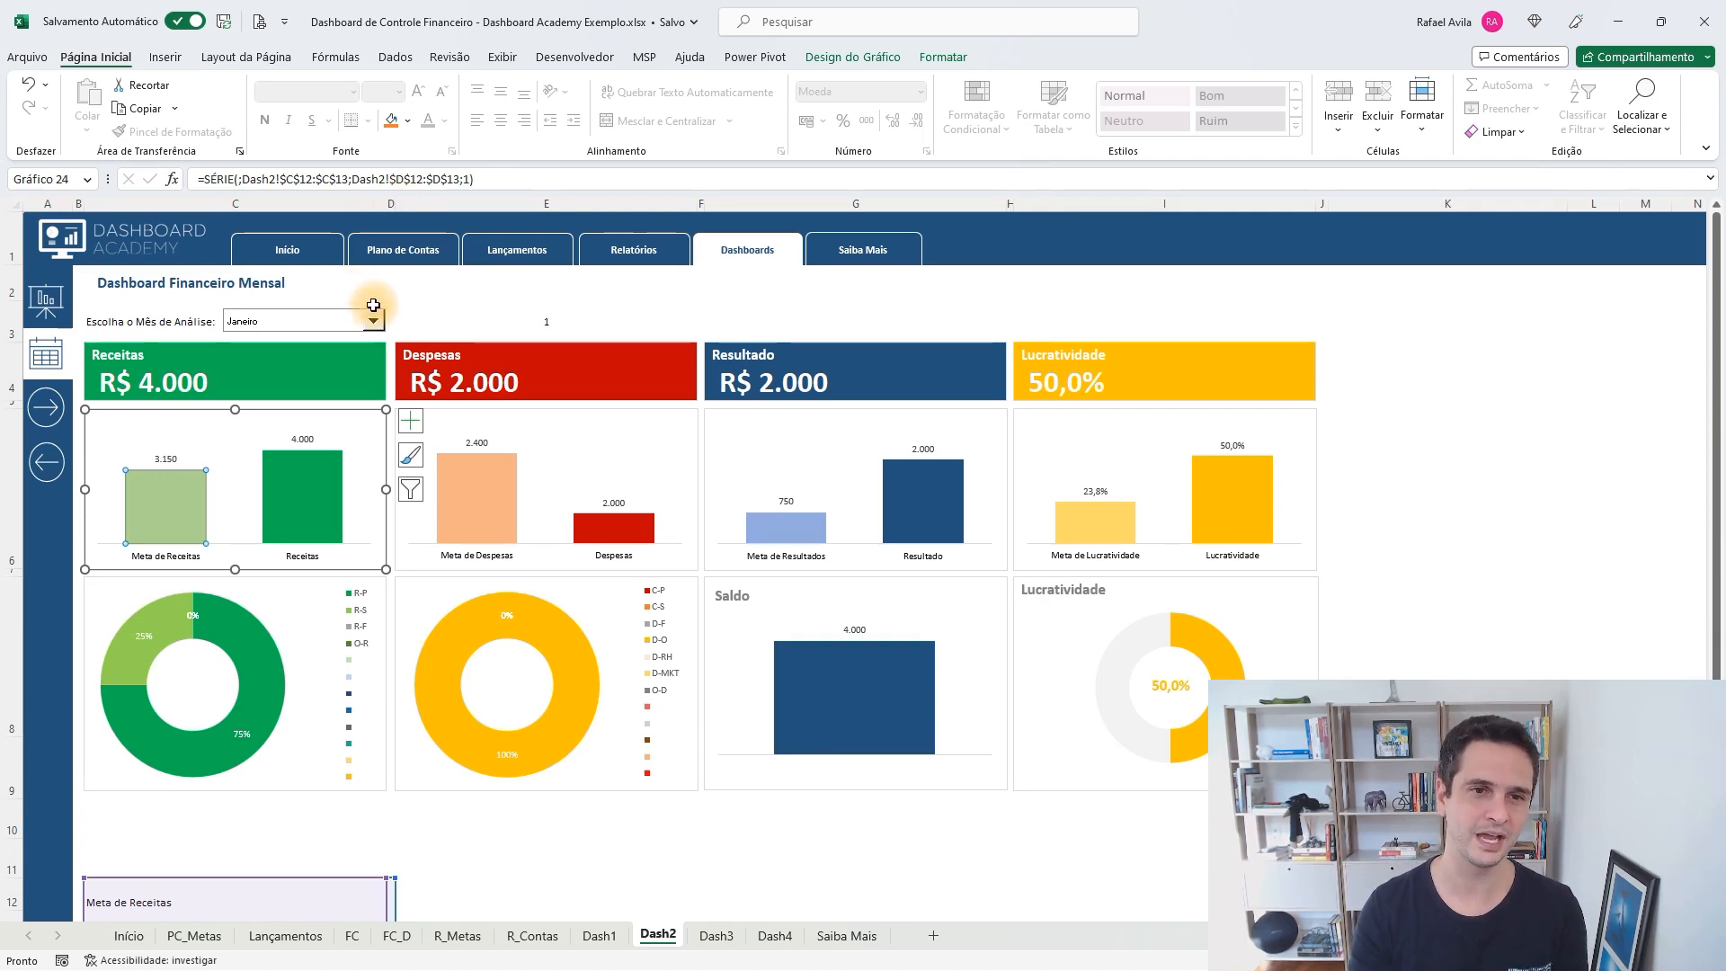
click(522, 316)
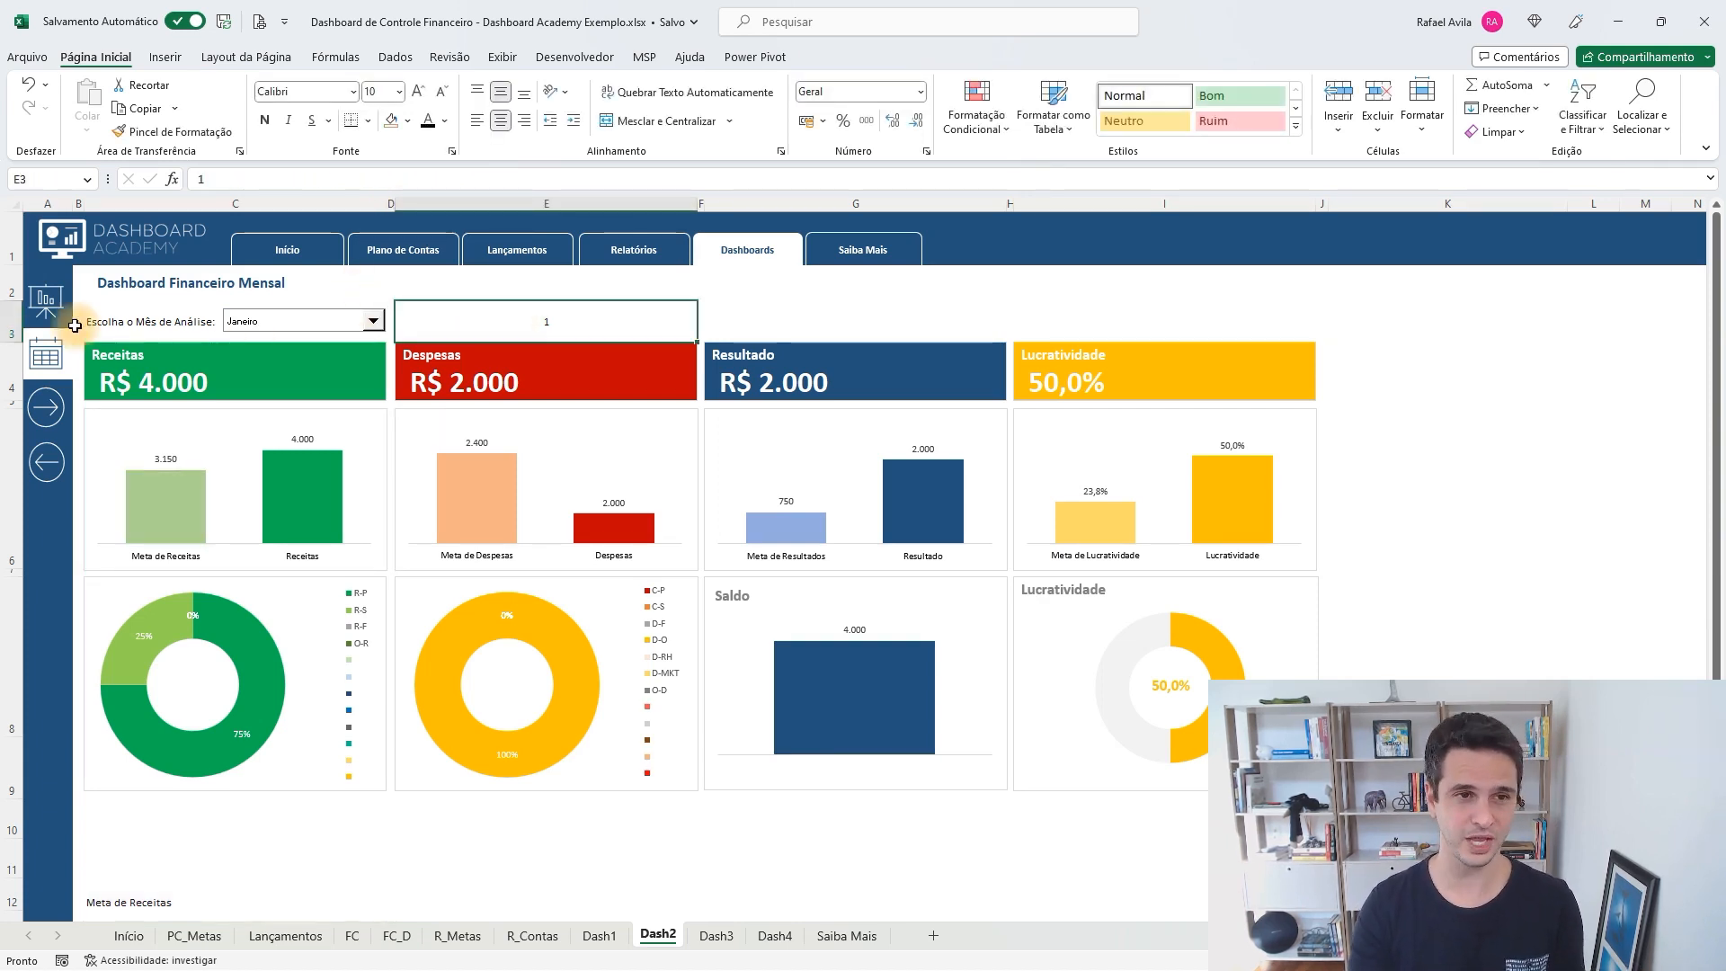
click(44, 352)
click(44, 353)
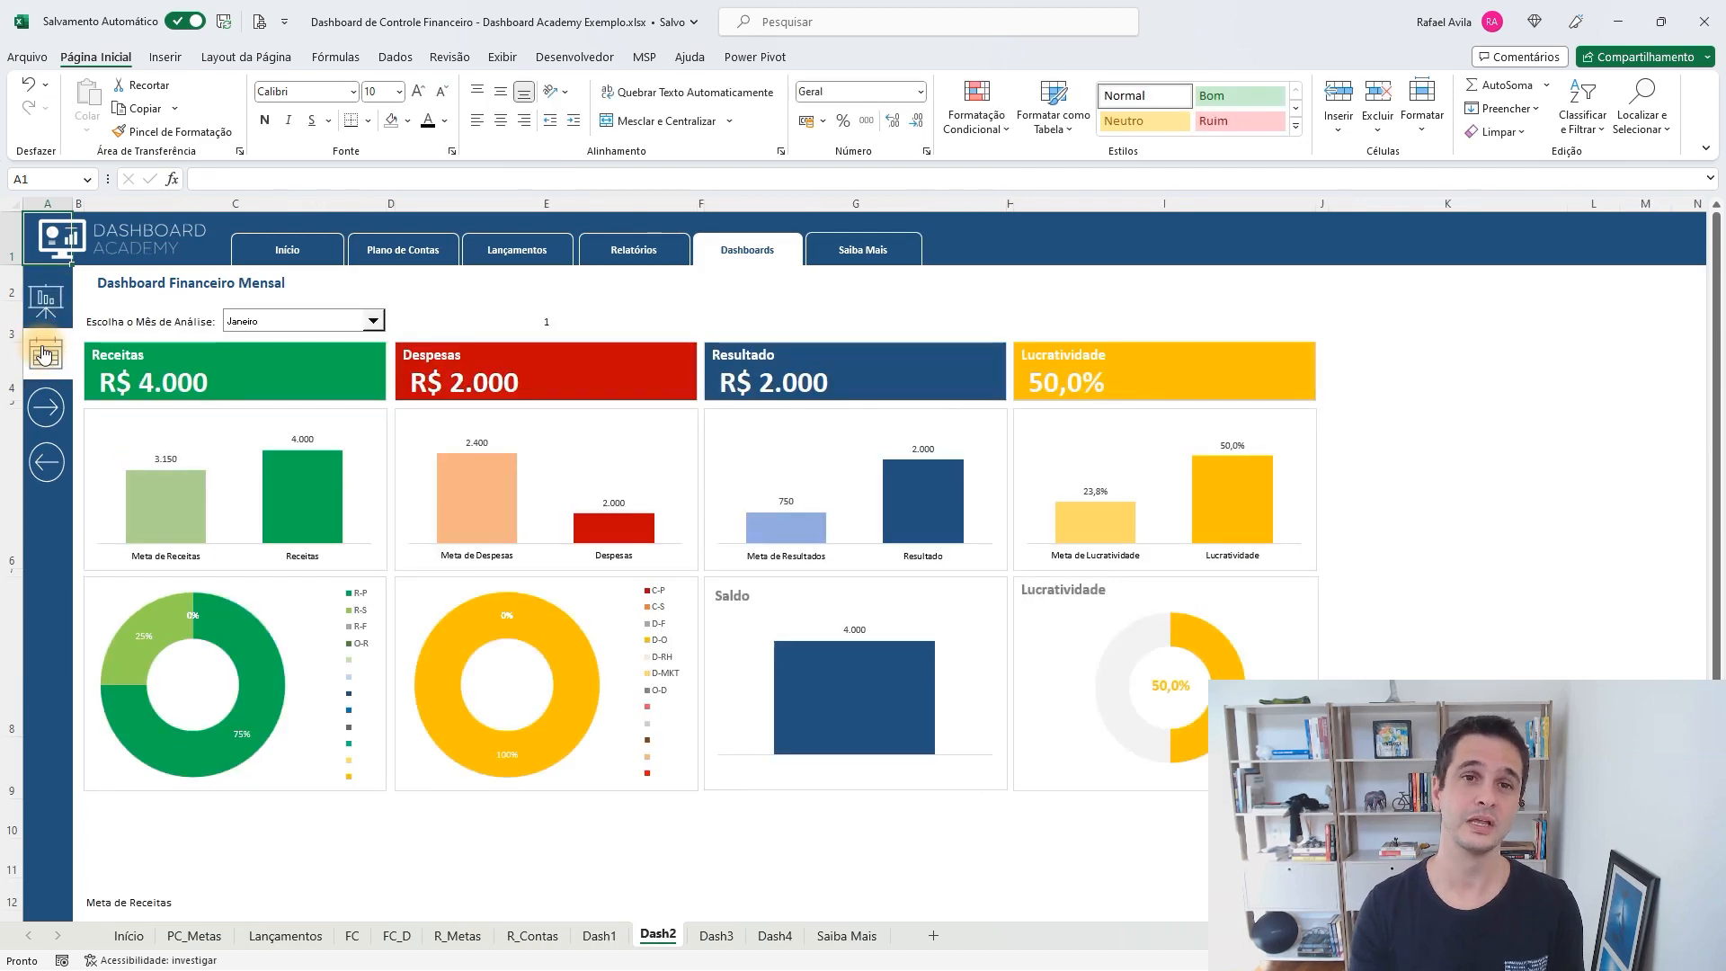
click(581, 320)
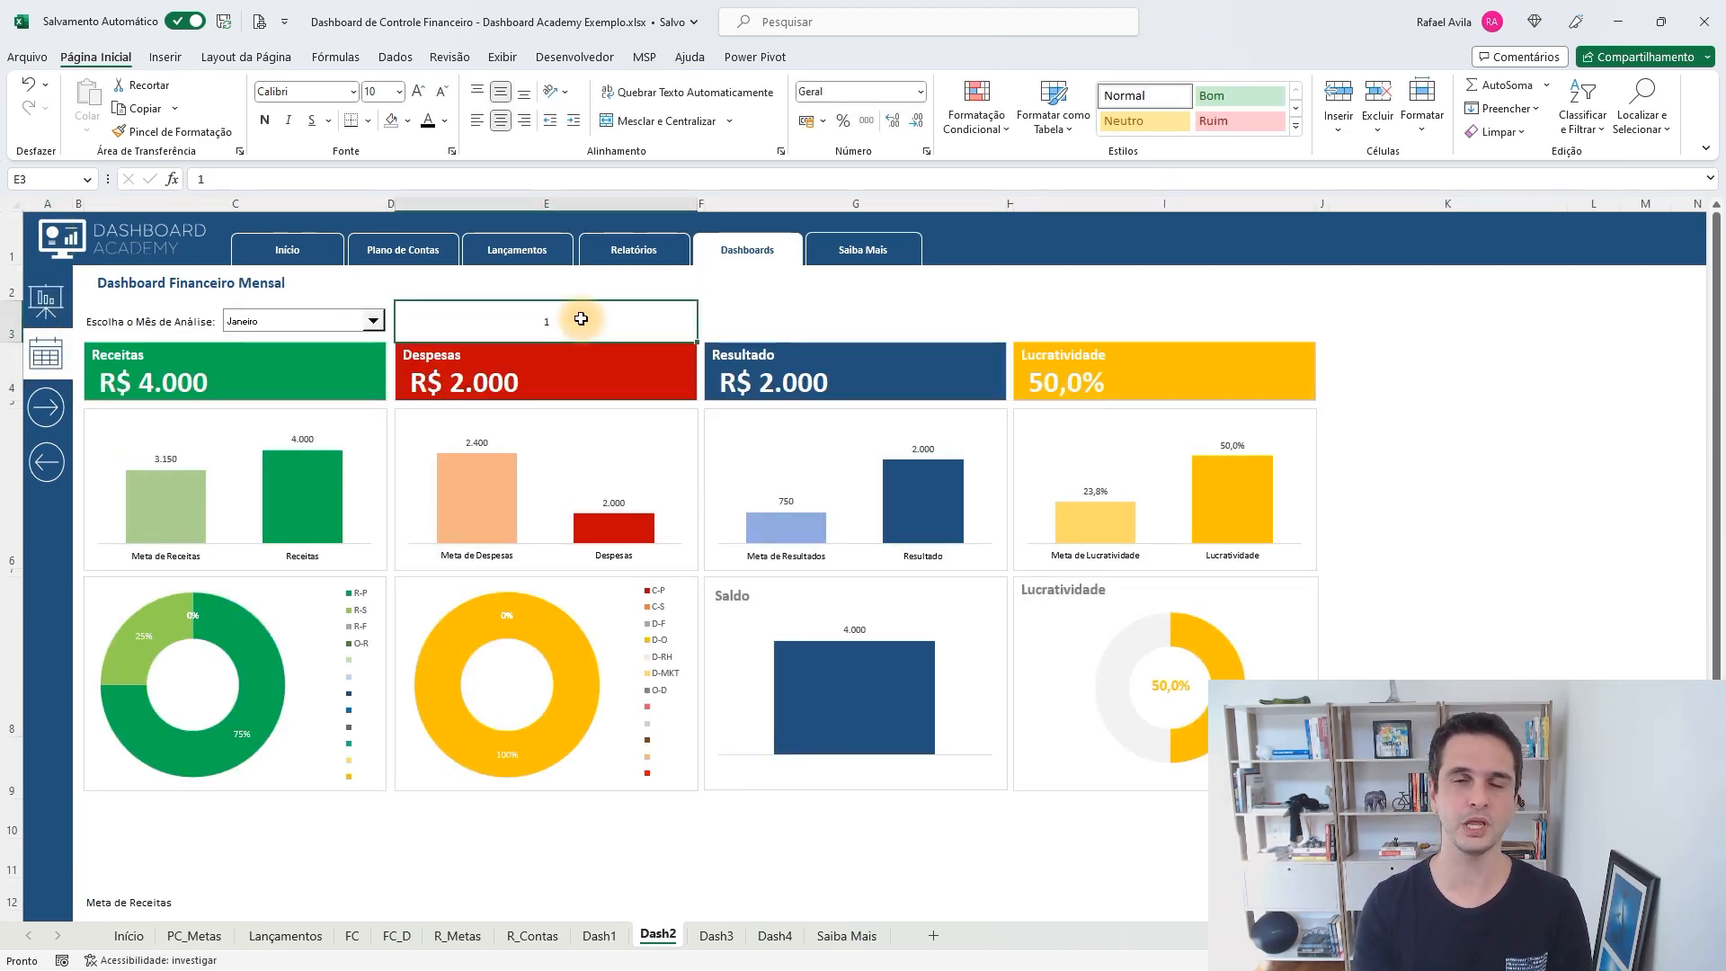